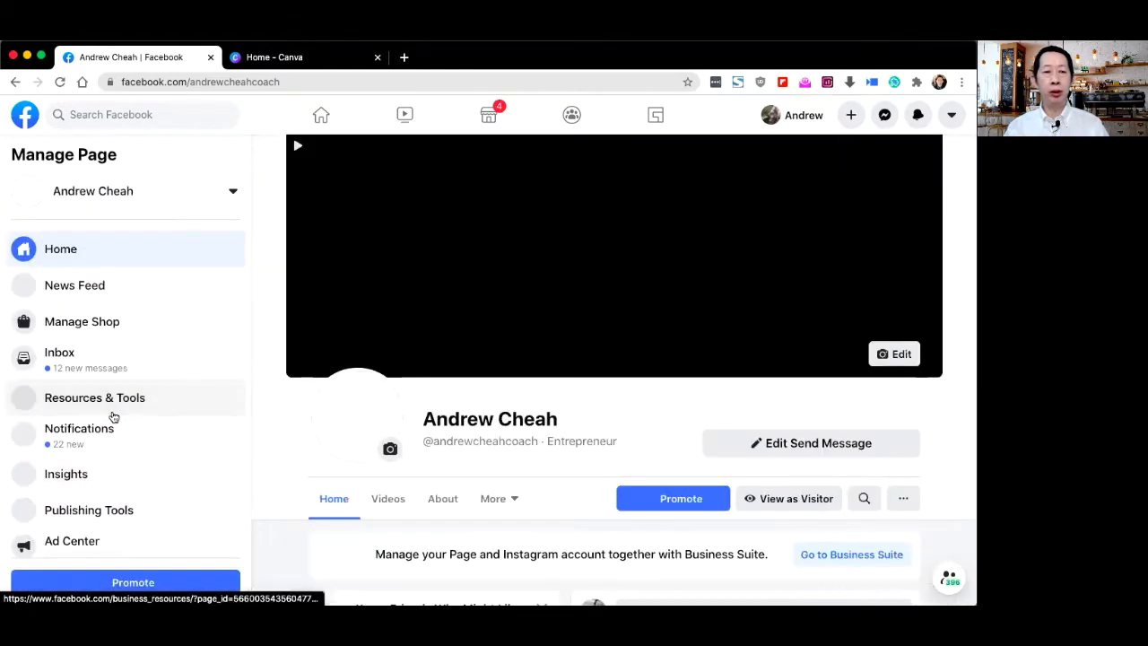
- Open the page's Resources & Tools and look through the business resources offered
click(146, 405)
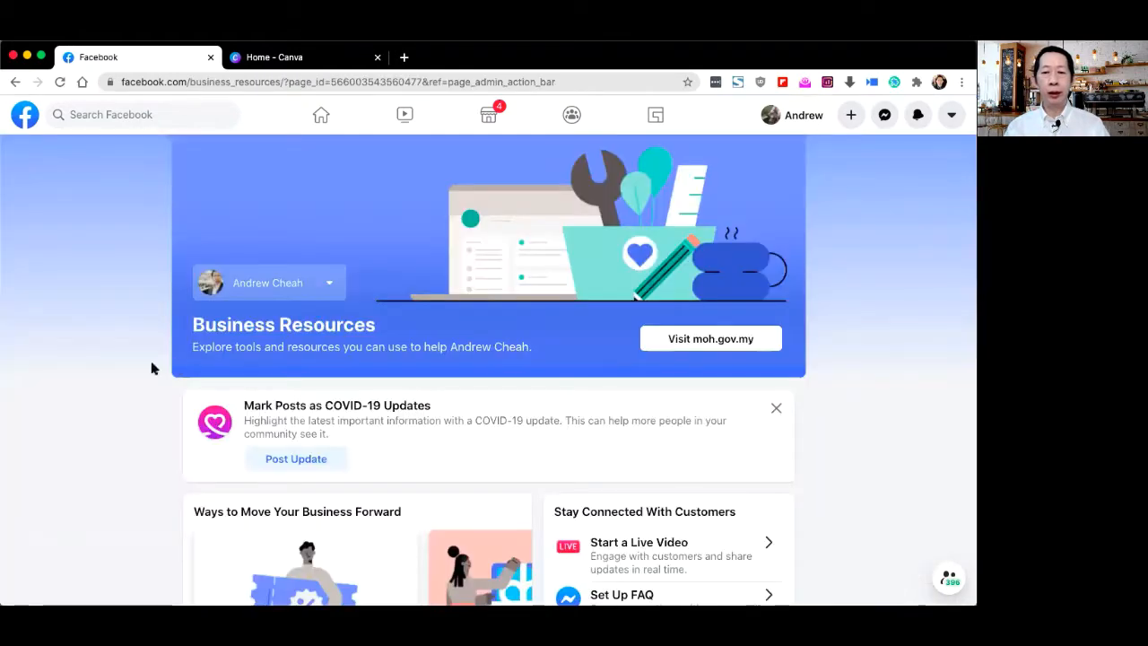
scroll(152, 368, down, 3)
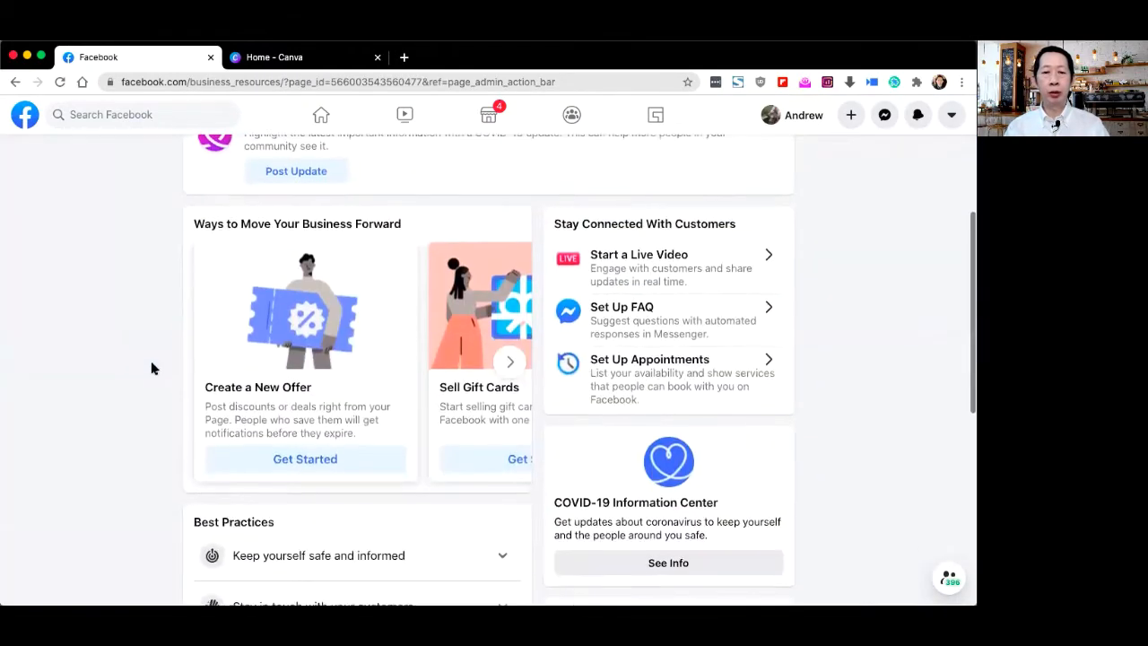
scroll(151, 368, up, 3)
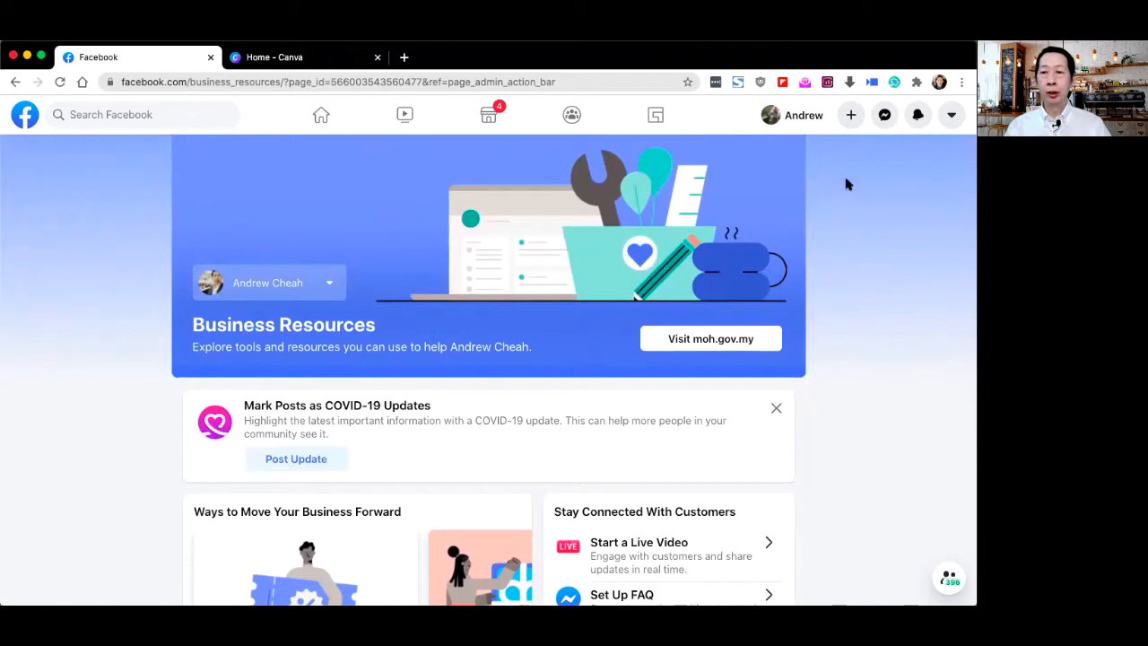
- Start creating a new Facebook Page and name it AC Digital Marketing
click(852, 116)
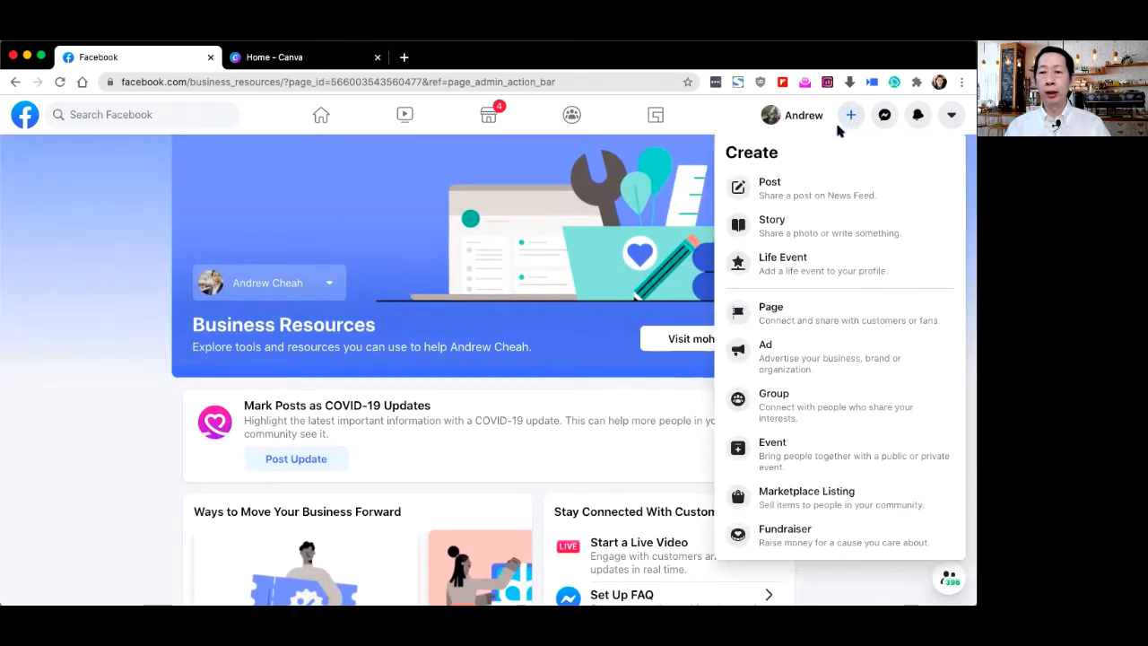
click(779, 328)
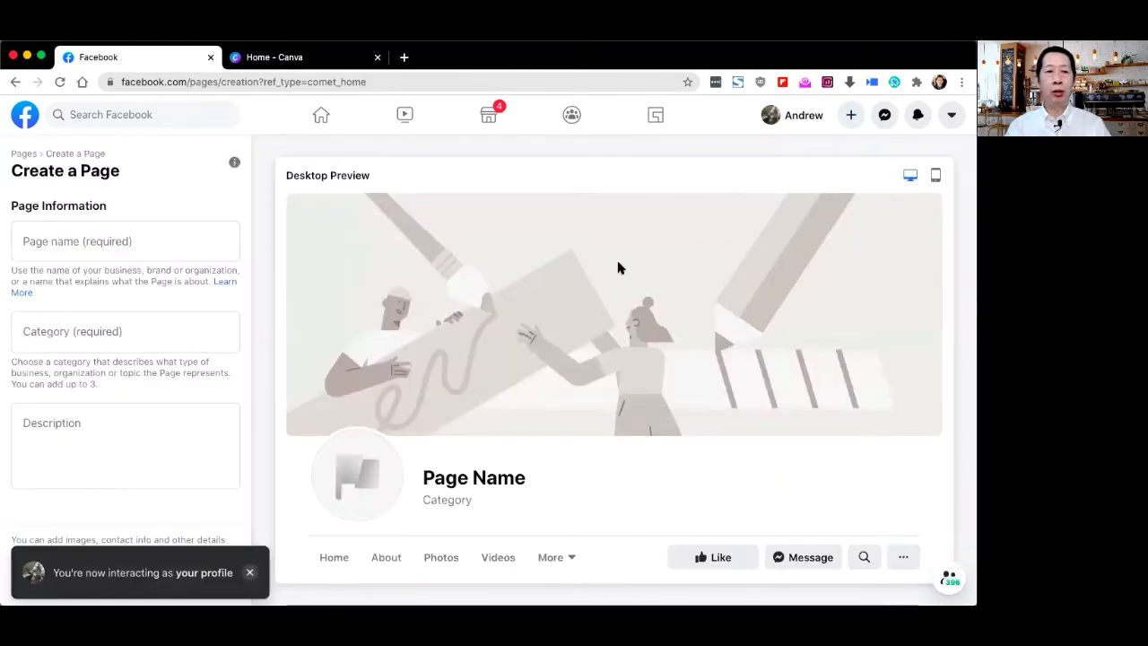
scroll(618, 265, down, 2)
scroll(618, 266, up, 2)
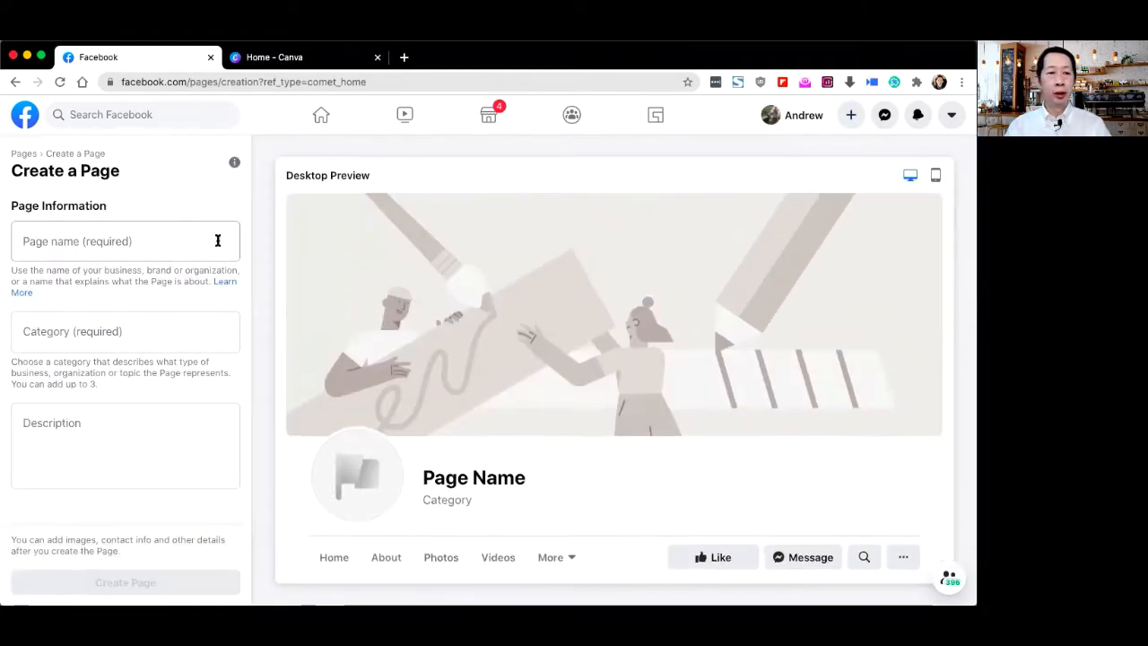
click(164, 244)
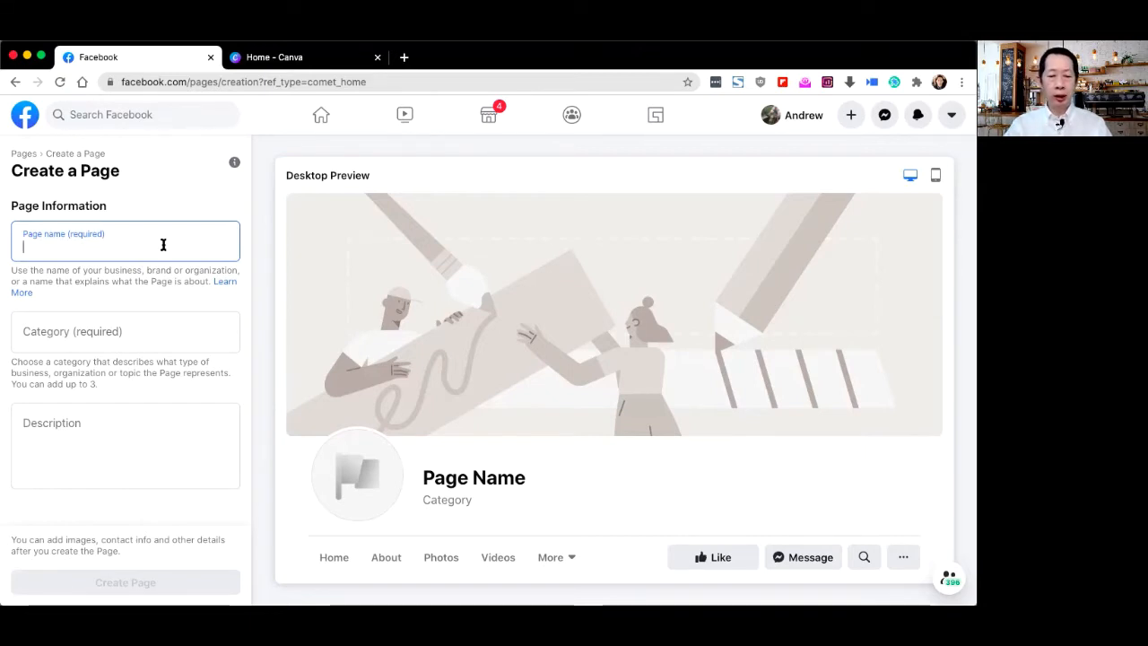
text(AC Digital )
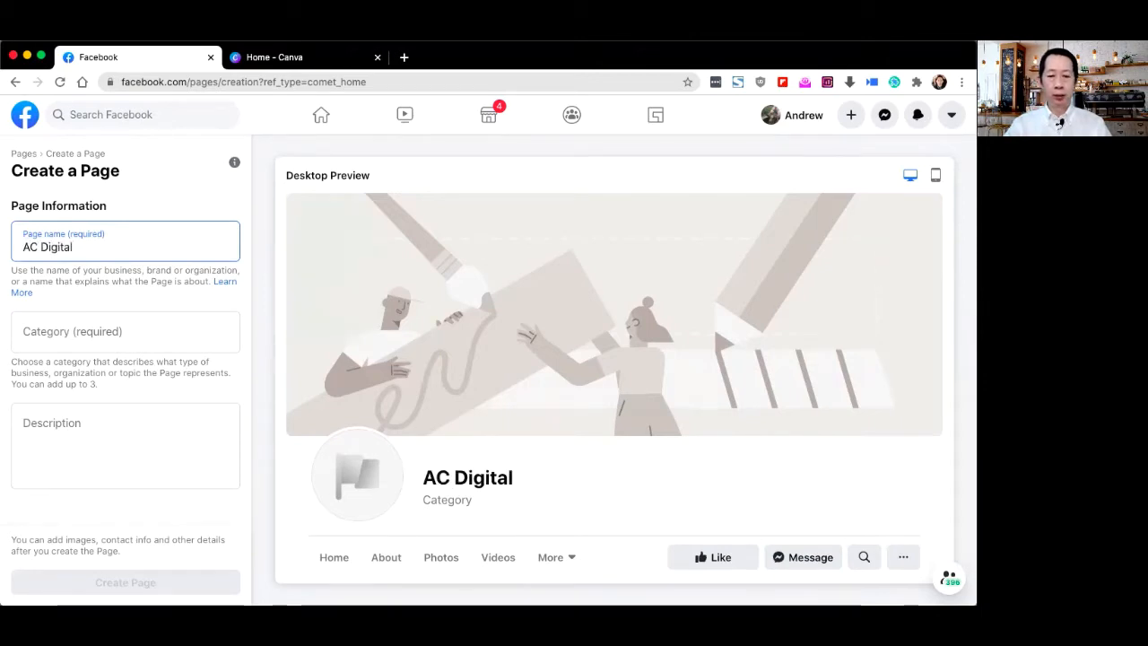
text(Marketing)
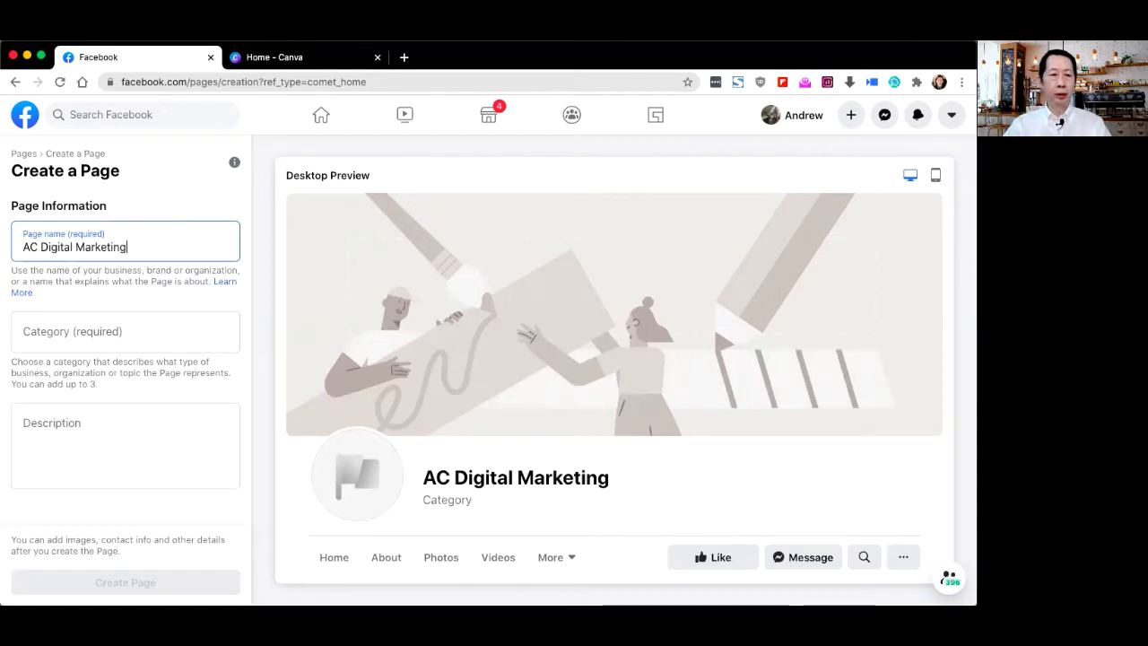
- Search the page categories for "digital marketing" and choose Local Service as the category
click(138, 336)
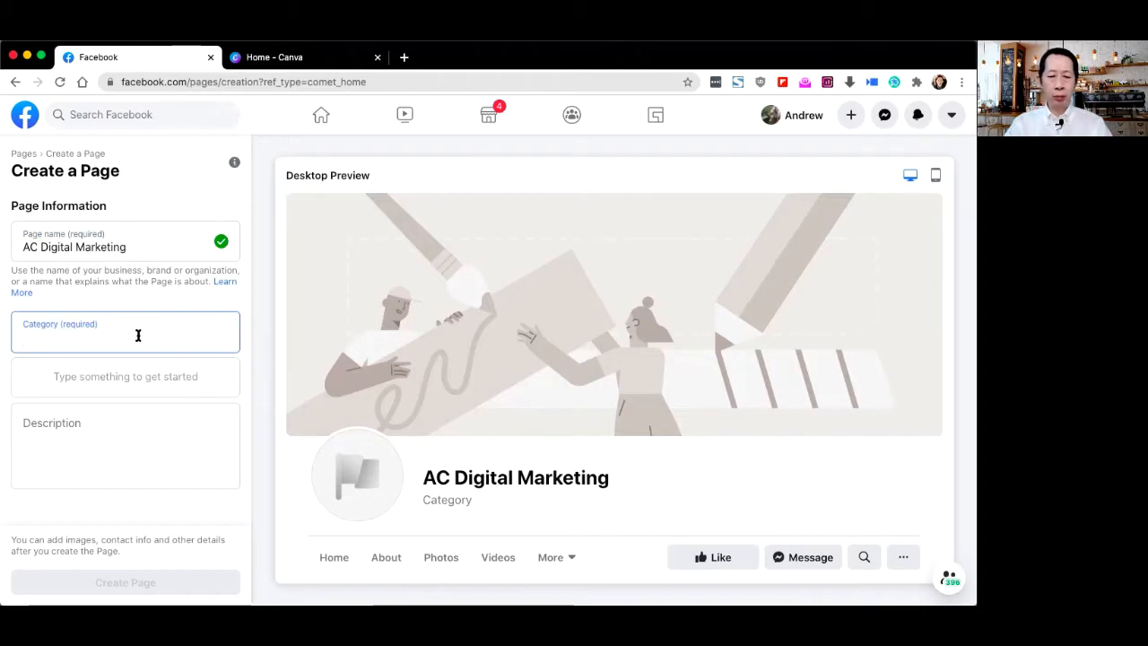
text(digi)
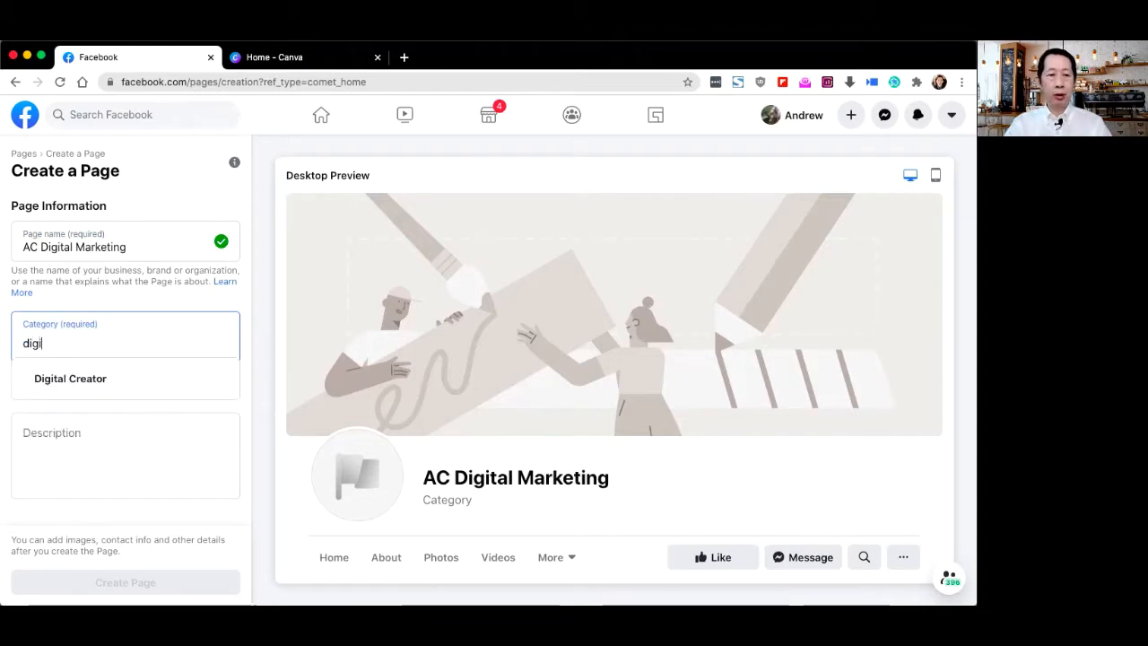
text(tal)
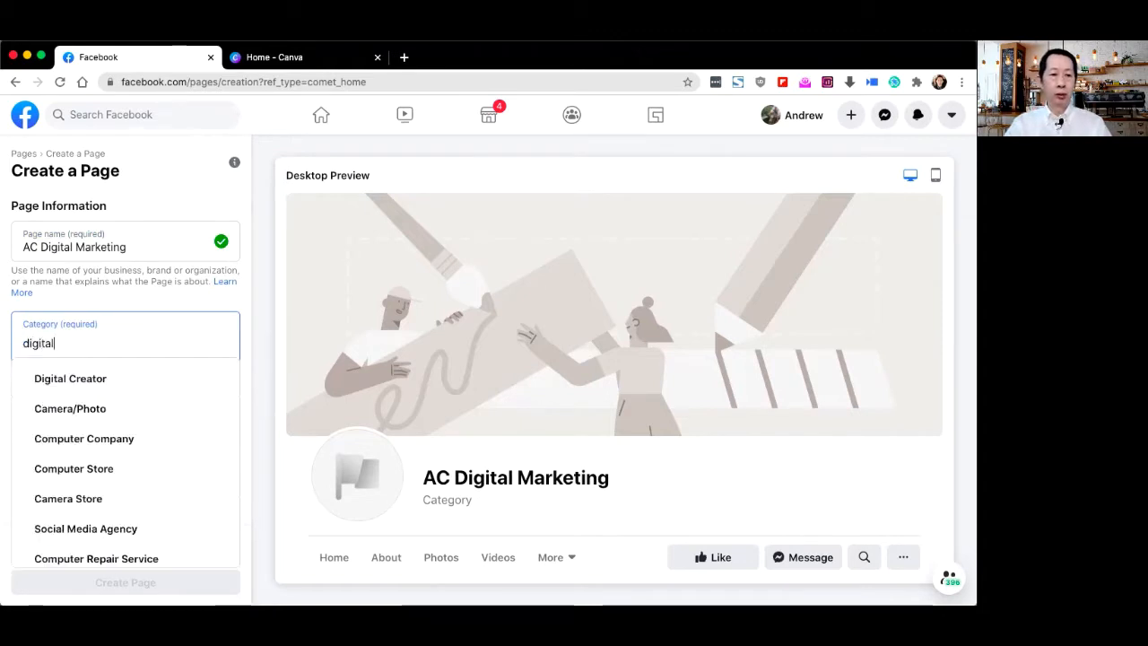
text( ma)
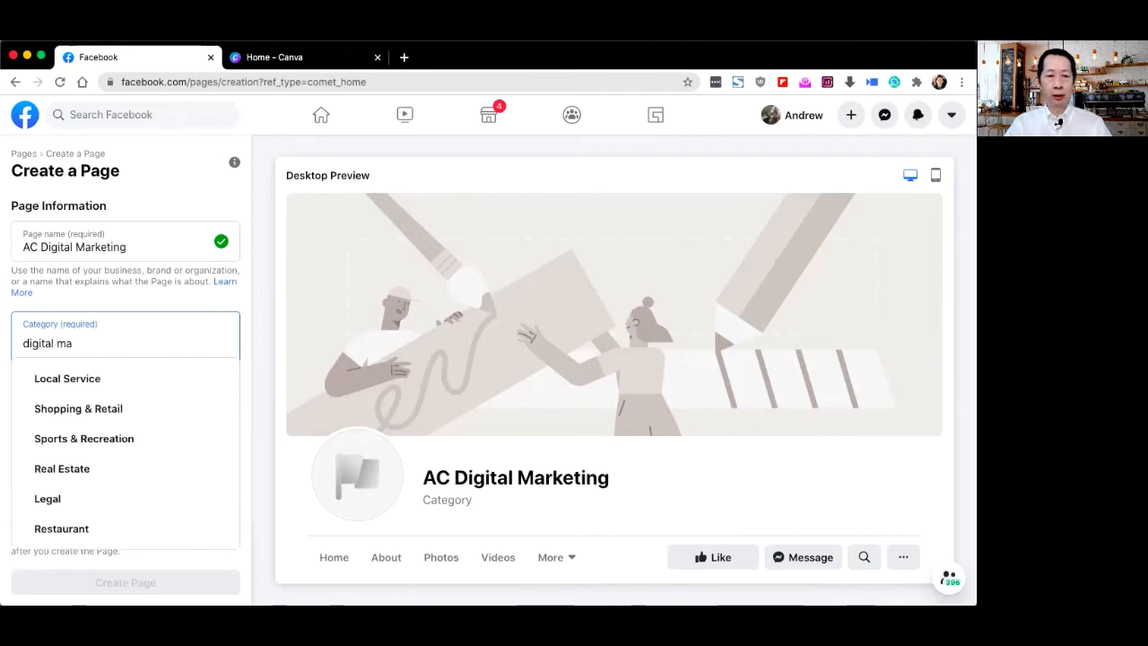
text(rketing)
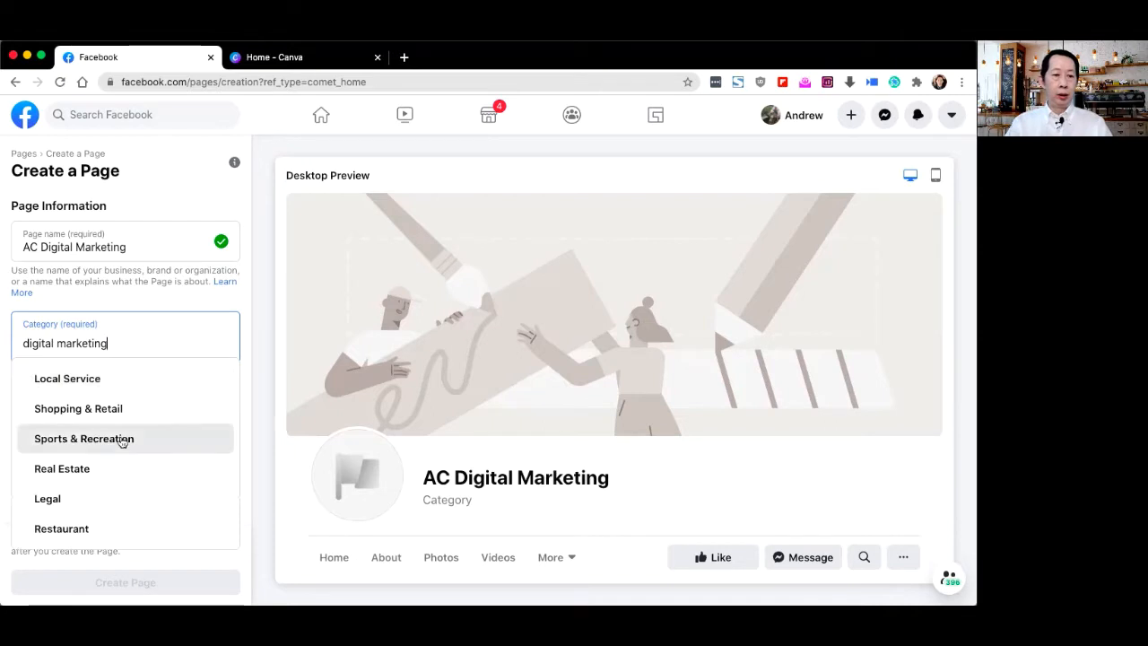
scroll(119, 467, down, 1)
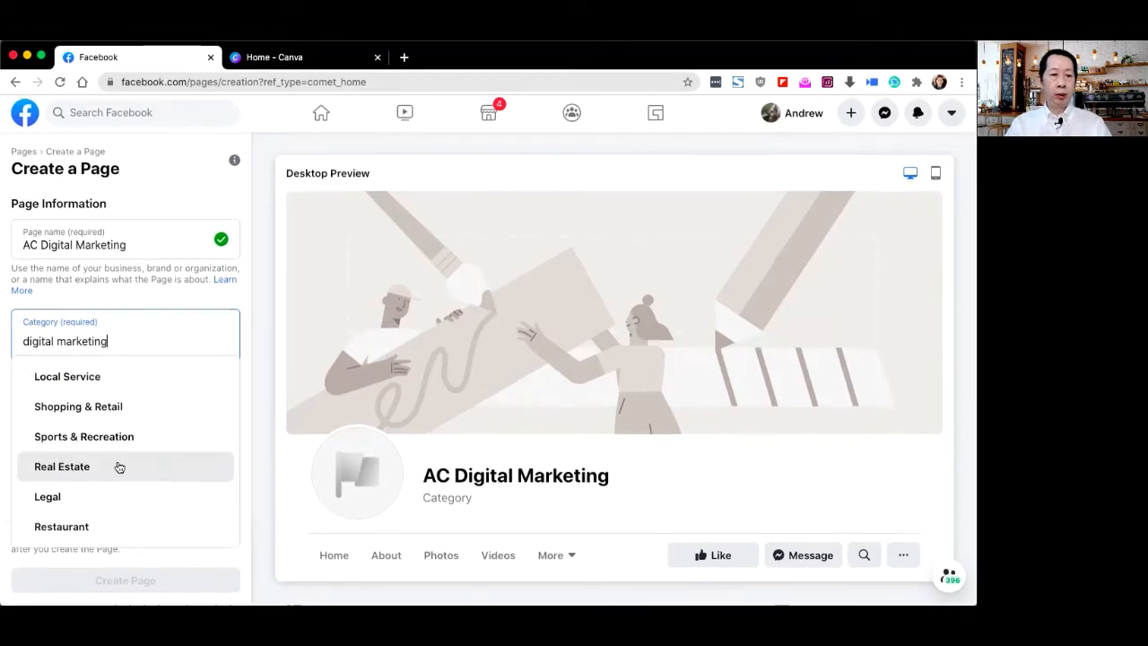
click(129, 383)
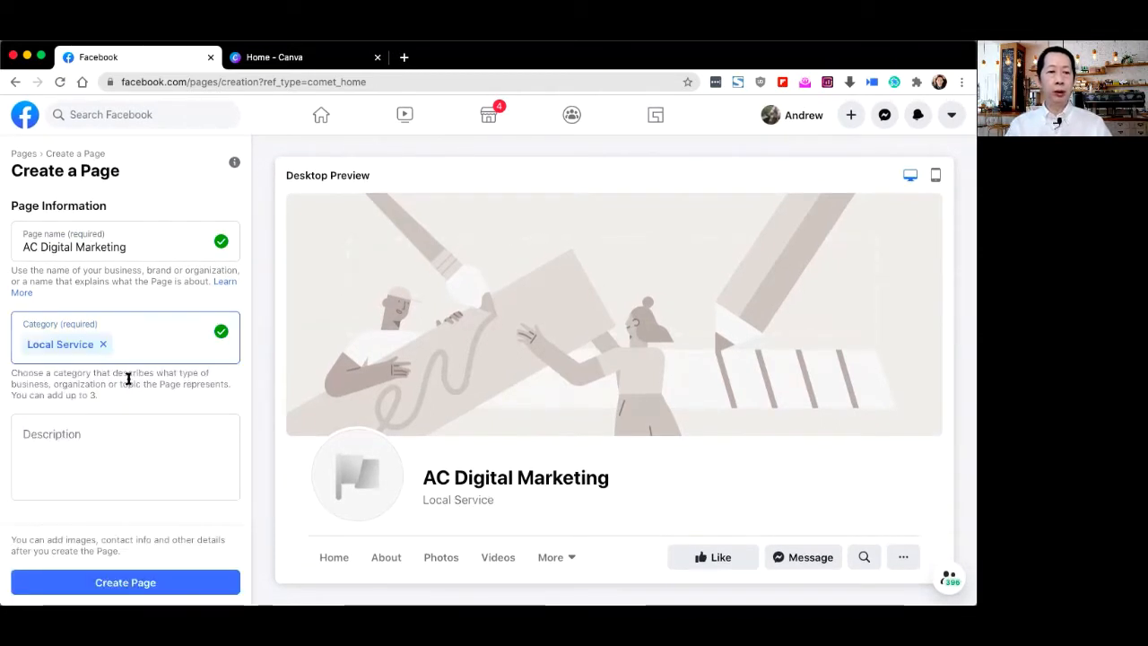
- Enter "We help ...." as the page description and create the page
click(74, 439)
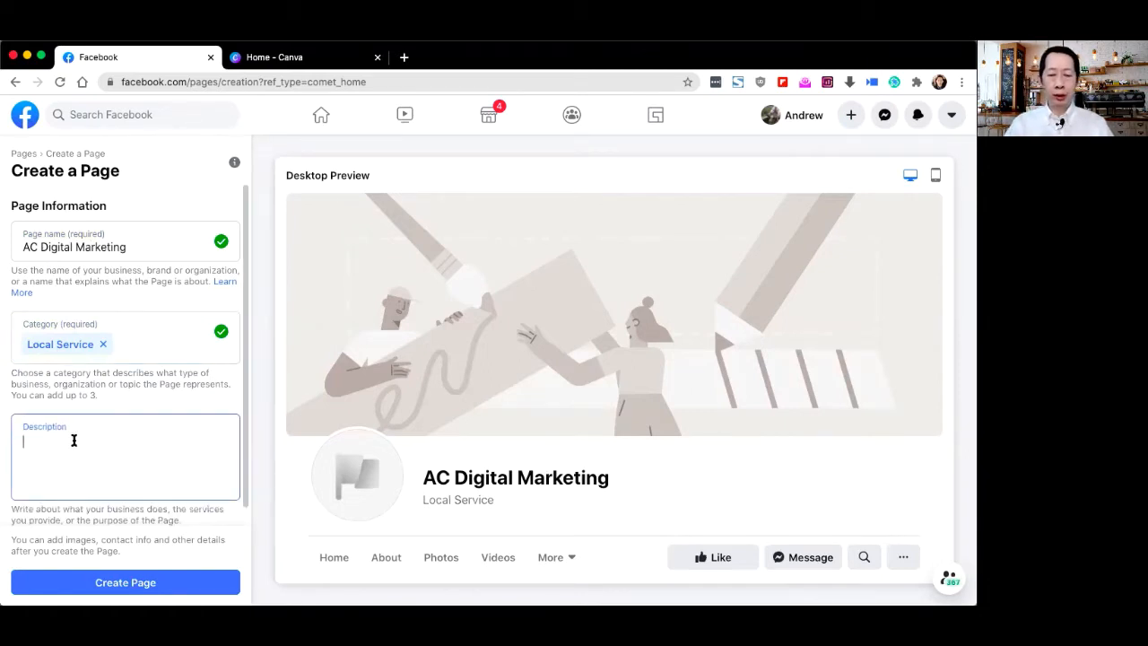
text(We )
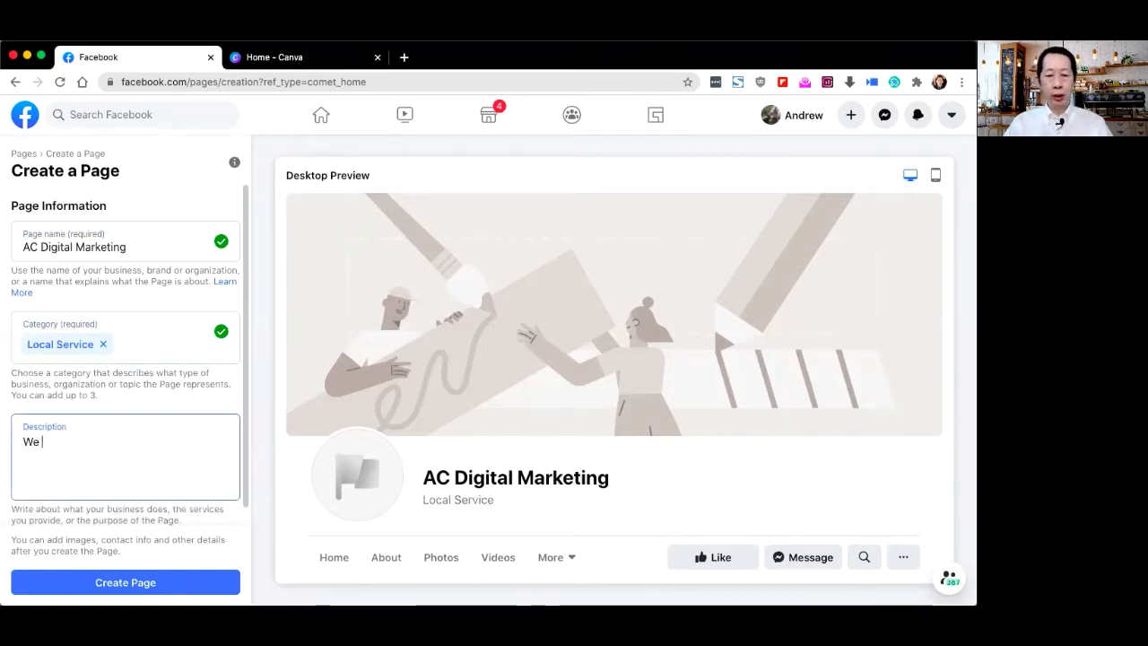
text(help)
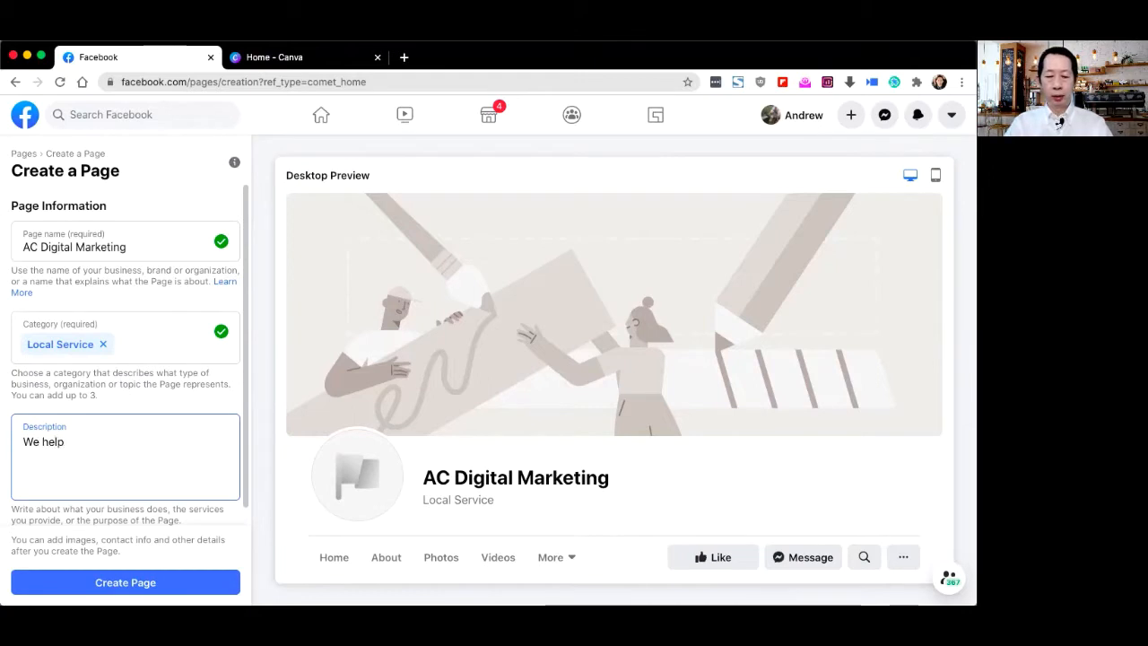
text( ....)
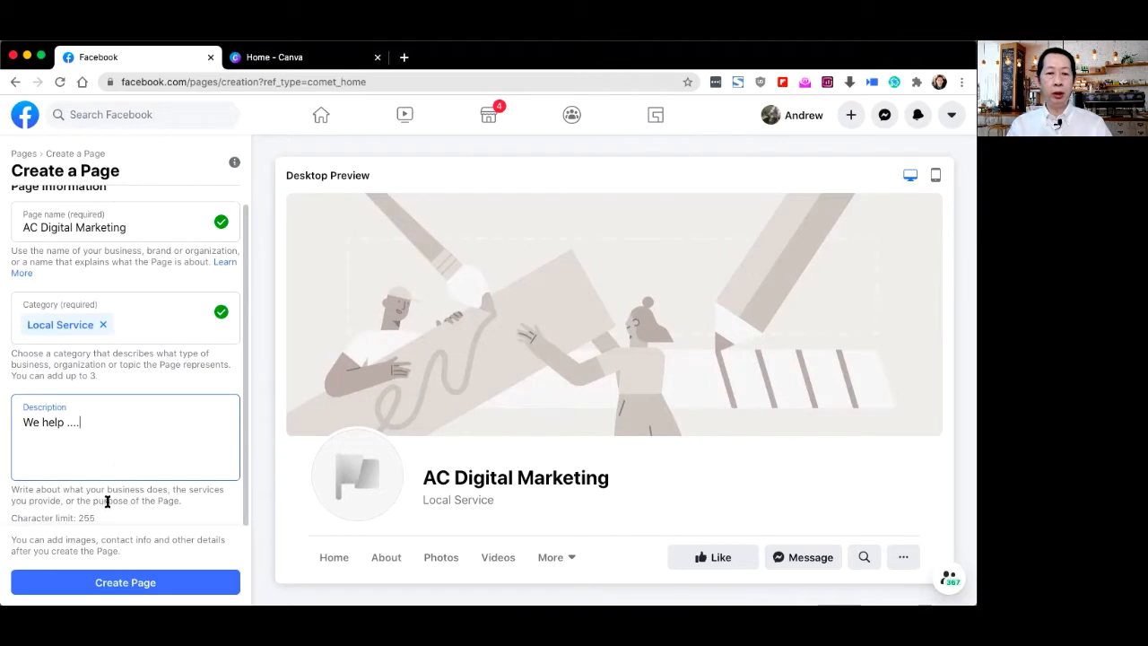
click(115, 583)
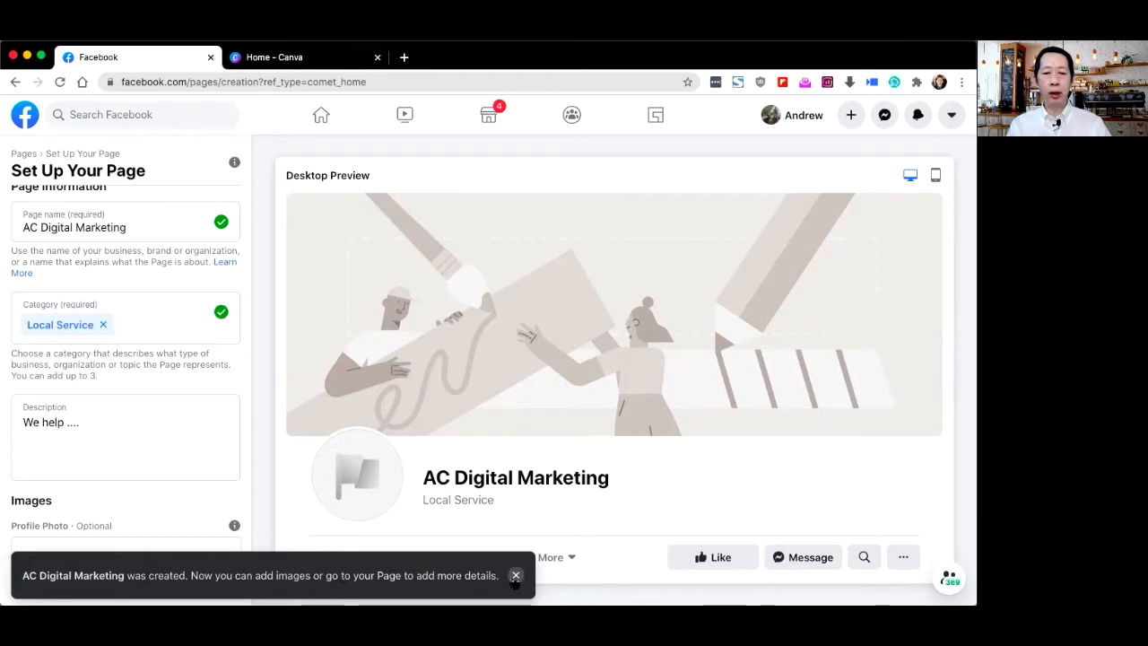
- Examine the new page's desktop preview and the setup options for the profile and cover photos
scroll(540, 410, down, 2)
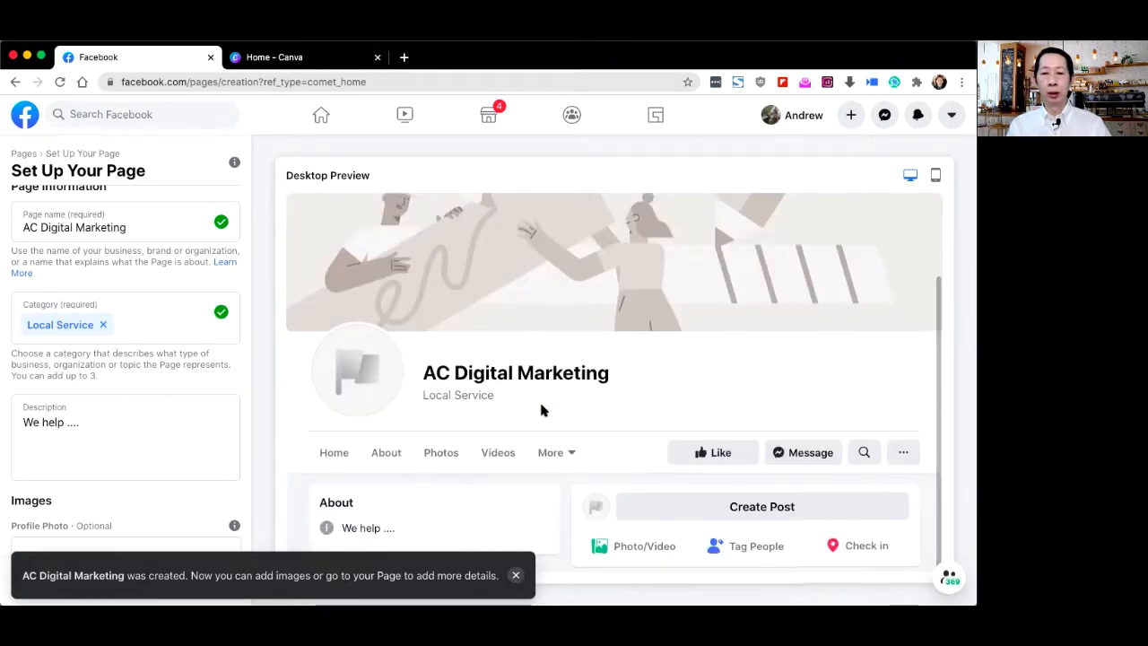
scroll(531, 241, up, 2)
scroll(532, 241, down, 1)
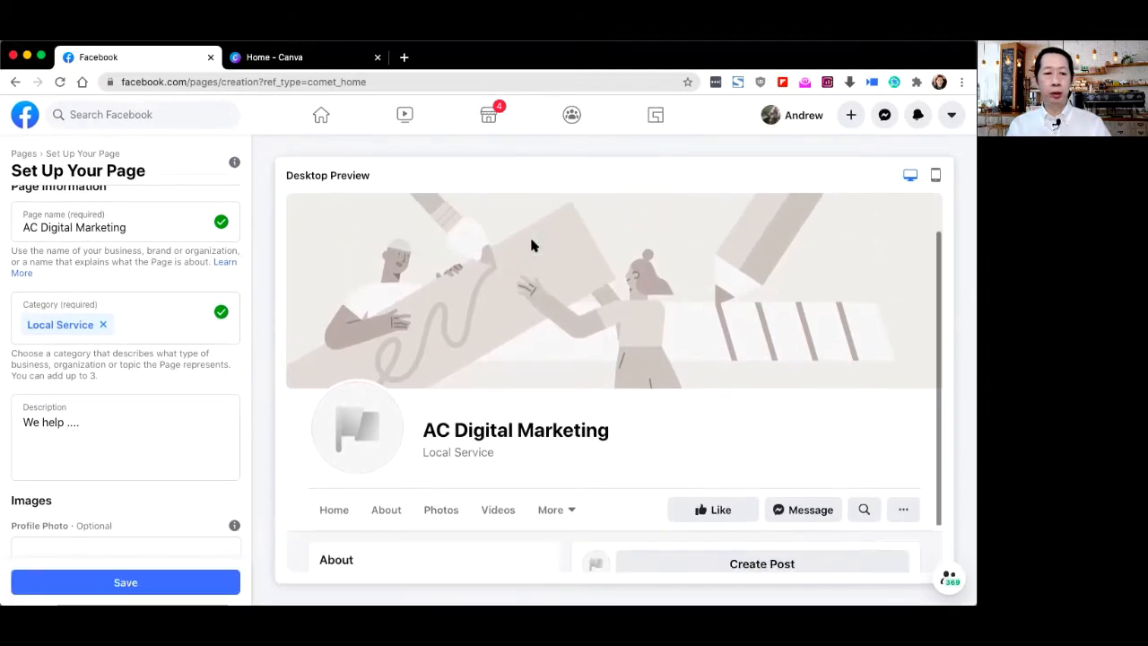
scroll(146, 361, down, 3)
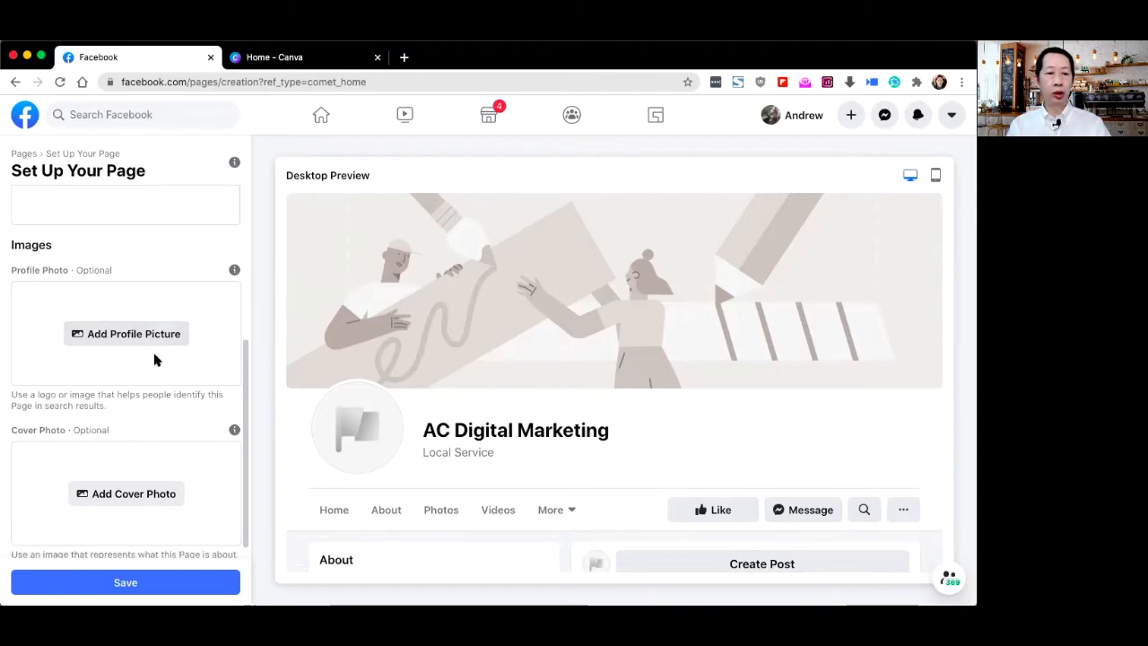
scroll(132, 352, down, 1)
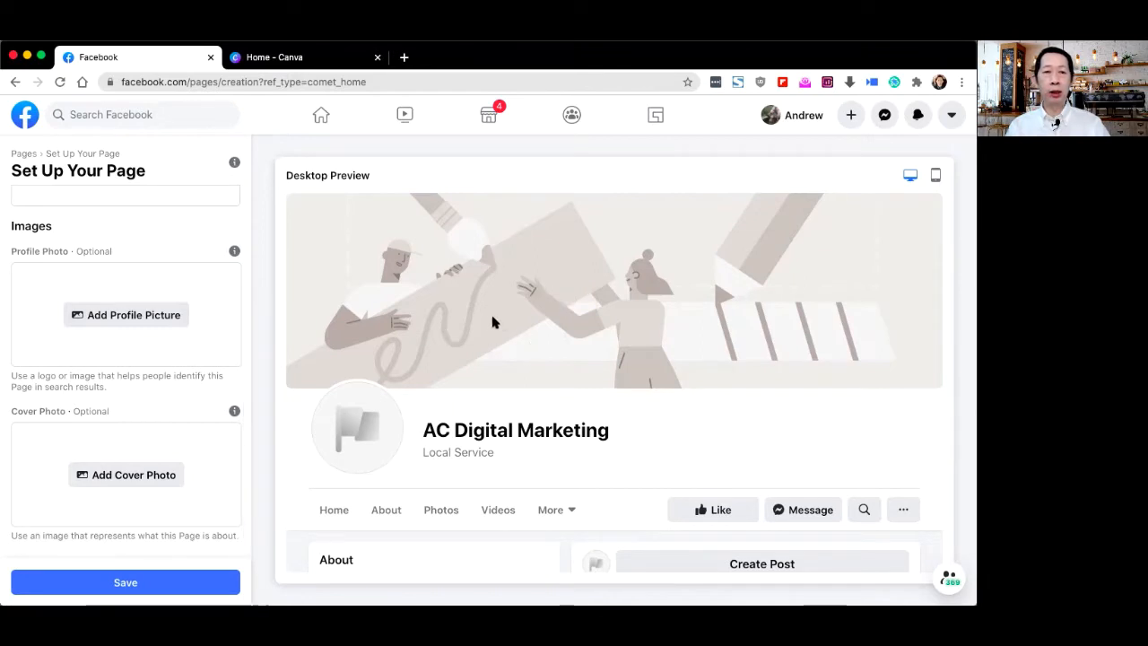
- Switch to Canva and open its Facebook Cover templates
click(280, 59)
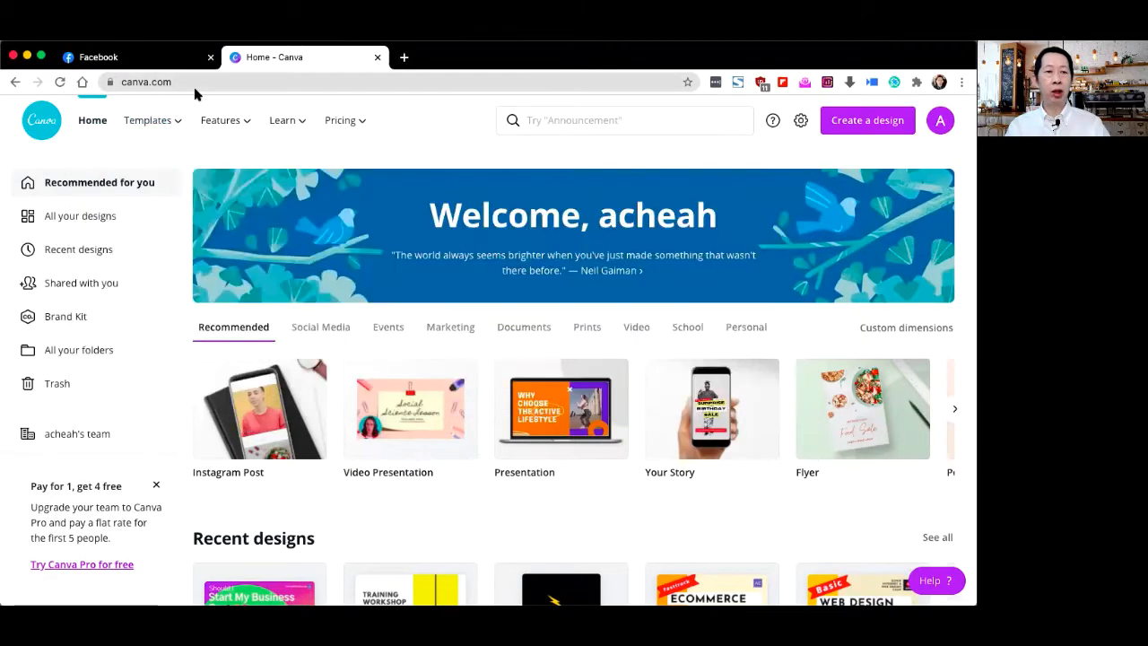
mouse_move(177, 125)
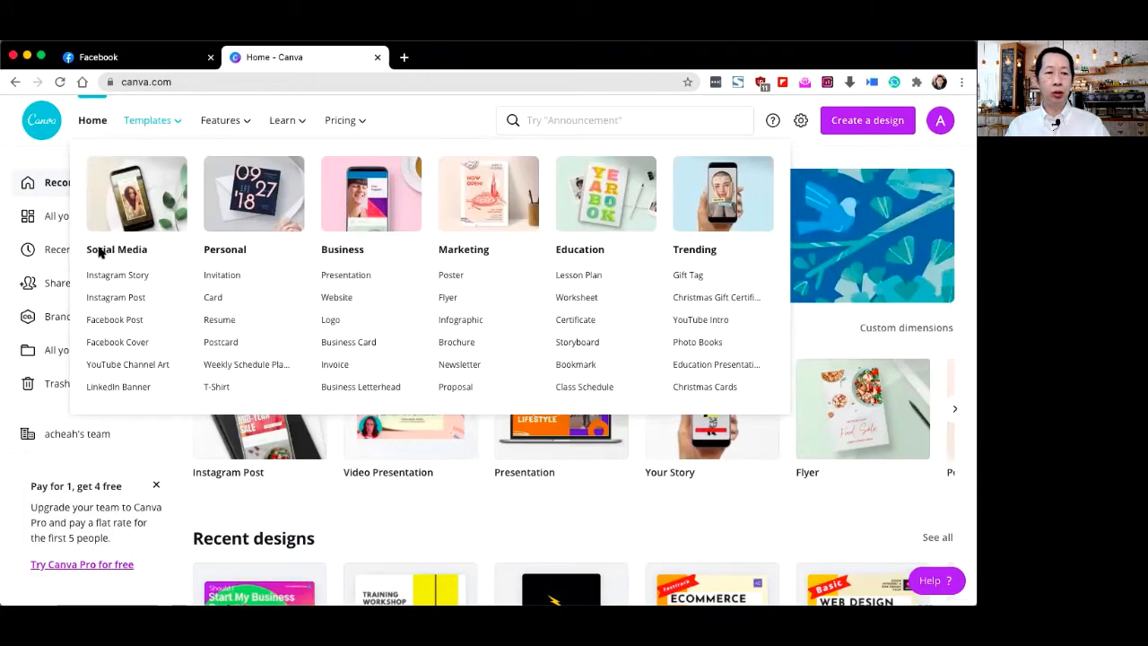
click(108, 346)
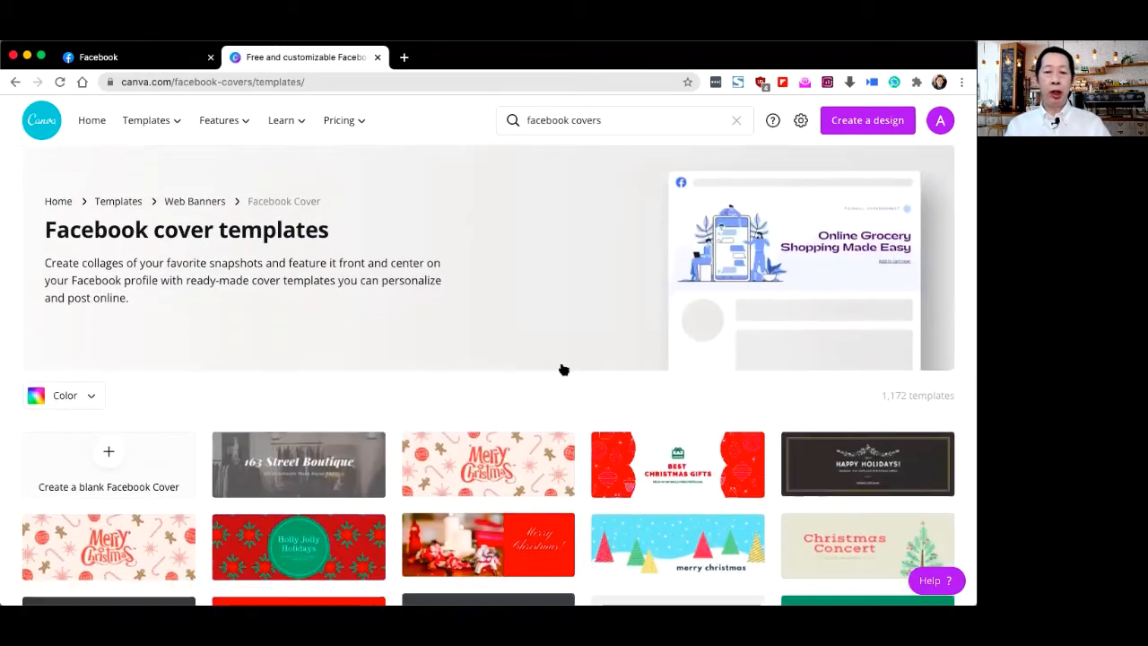
- Browse the Facebook cover templates for a design that suits the page
scroll(562, 368, down, 4)
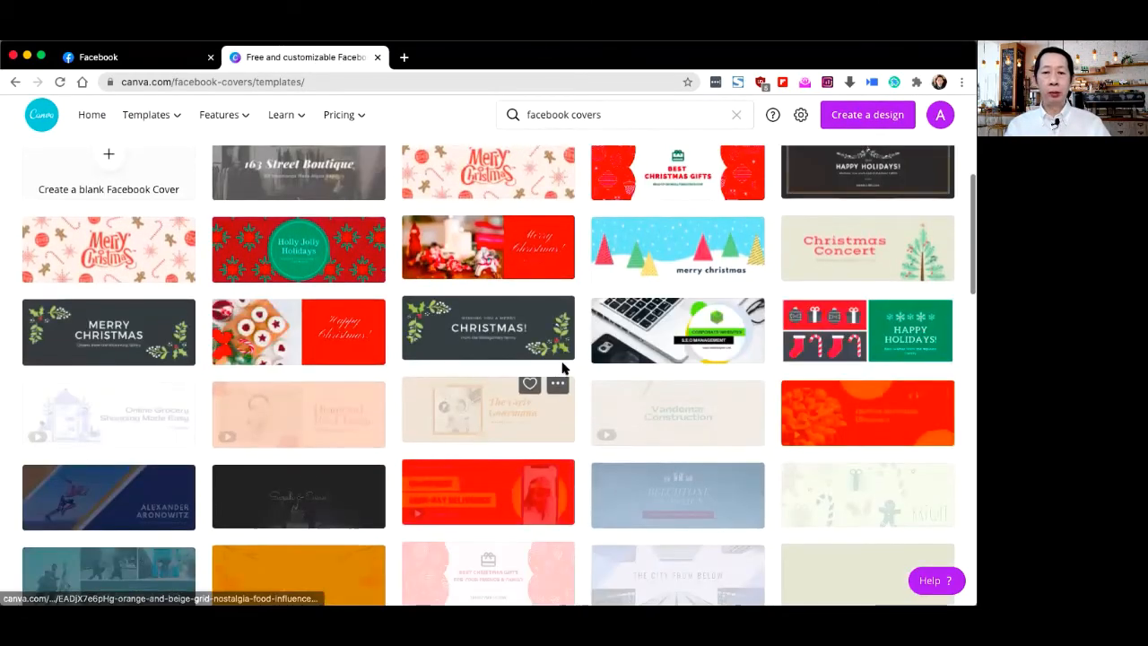
scroll(562, 367, up, 2)
scroll(562, 368, down, 3)
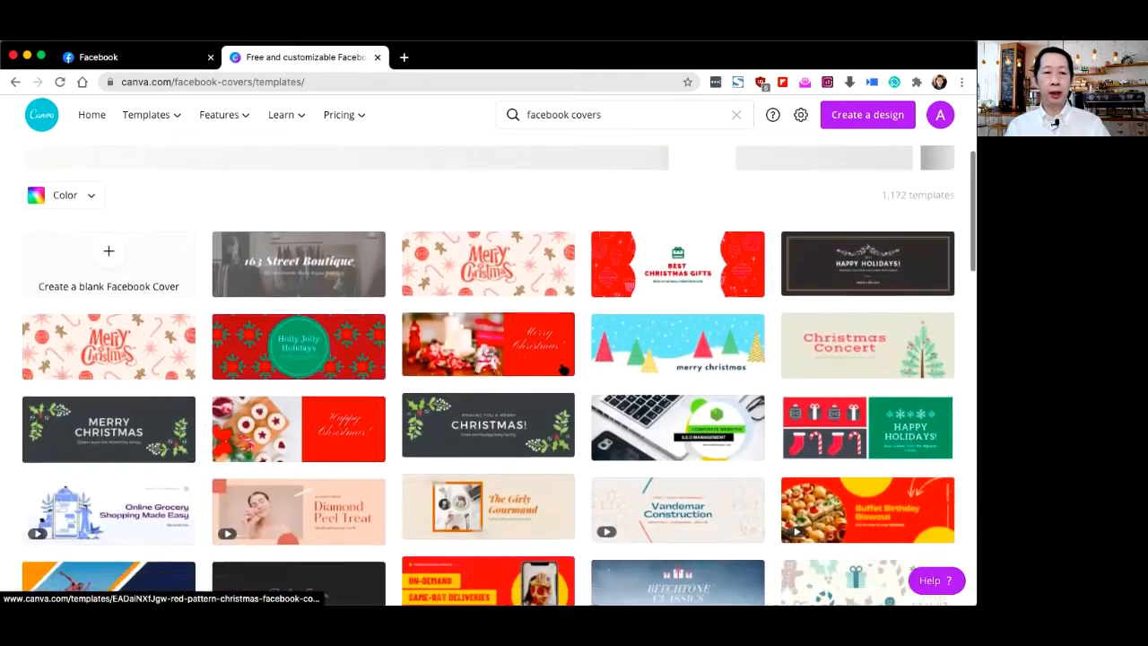
scroll(509, 287, down, 3)
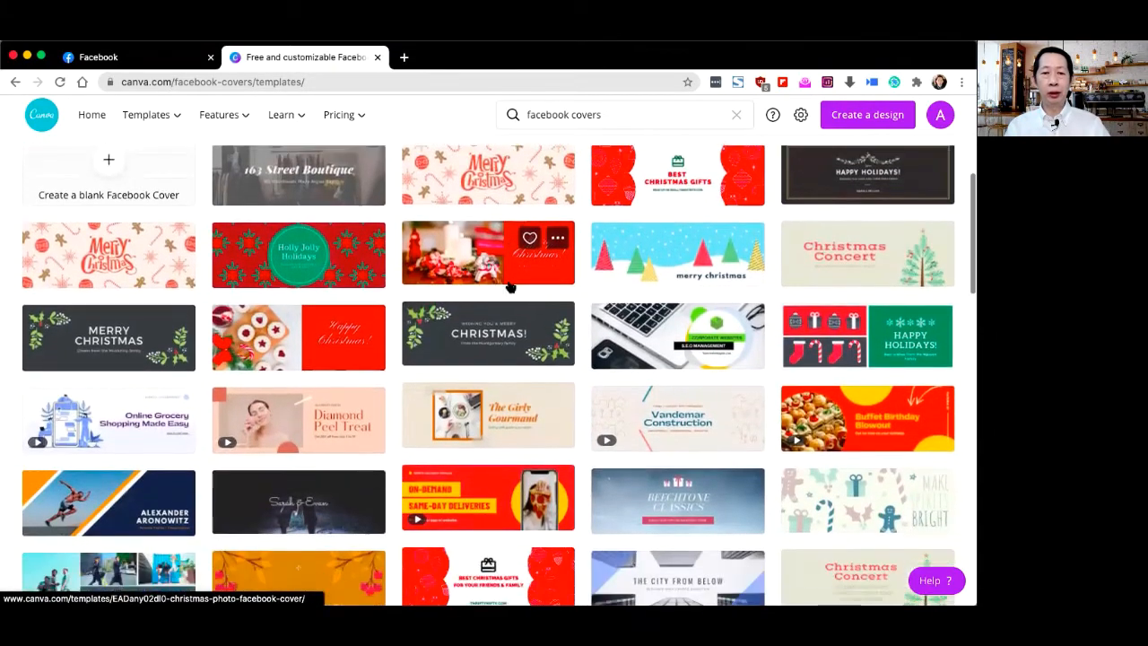
scroll(509, 287, down, 2)
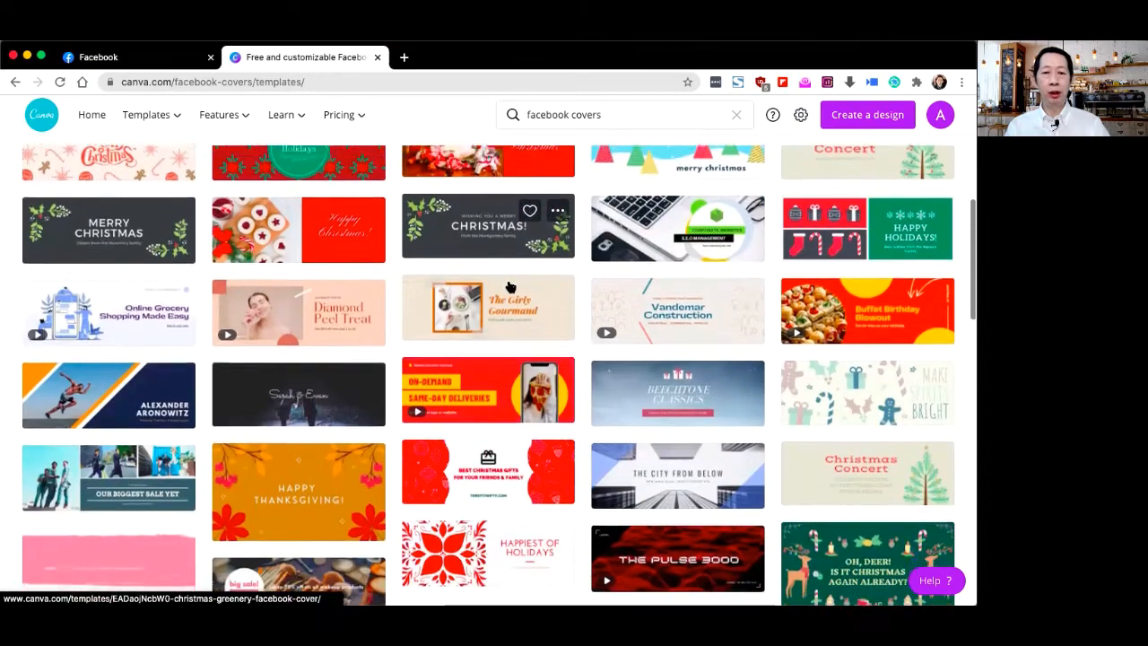
scroll(509, 287, down, 2)
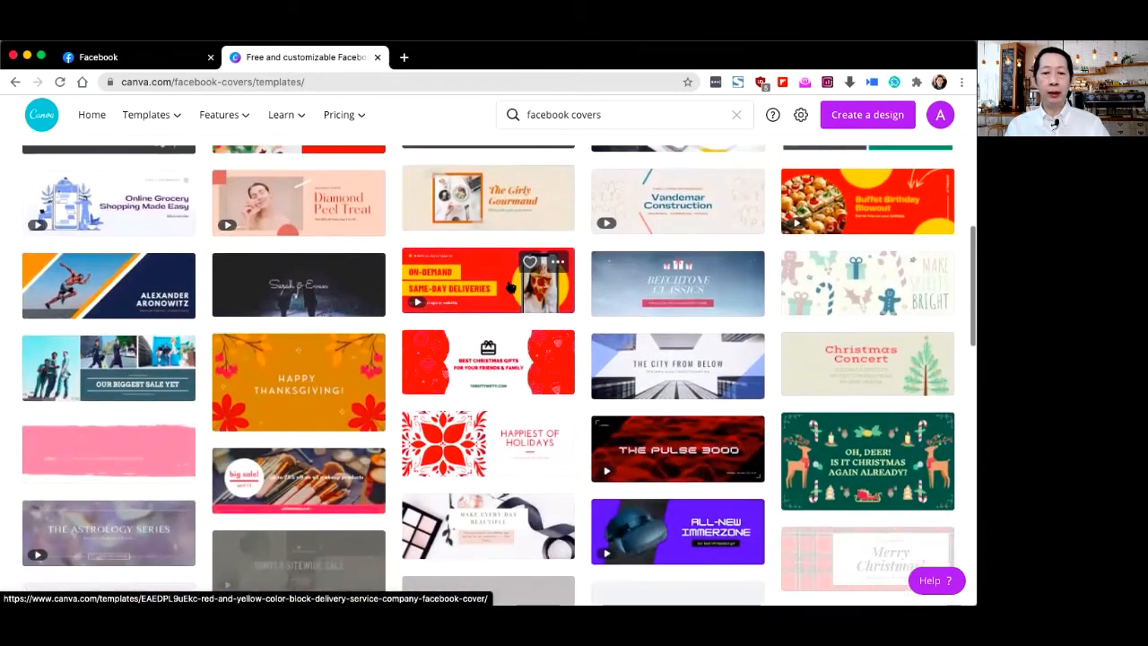
scroll(509, 287, down, 1)
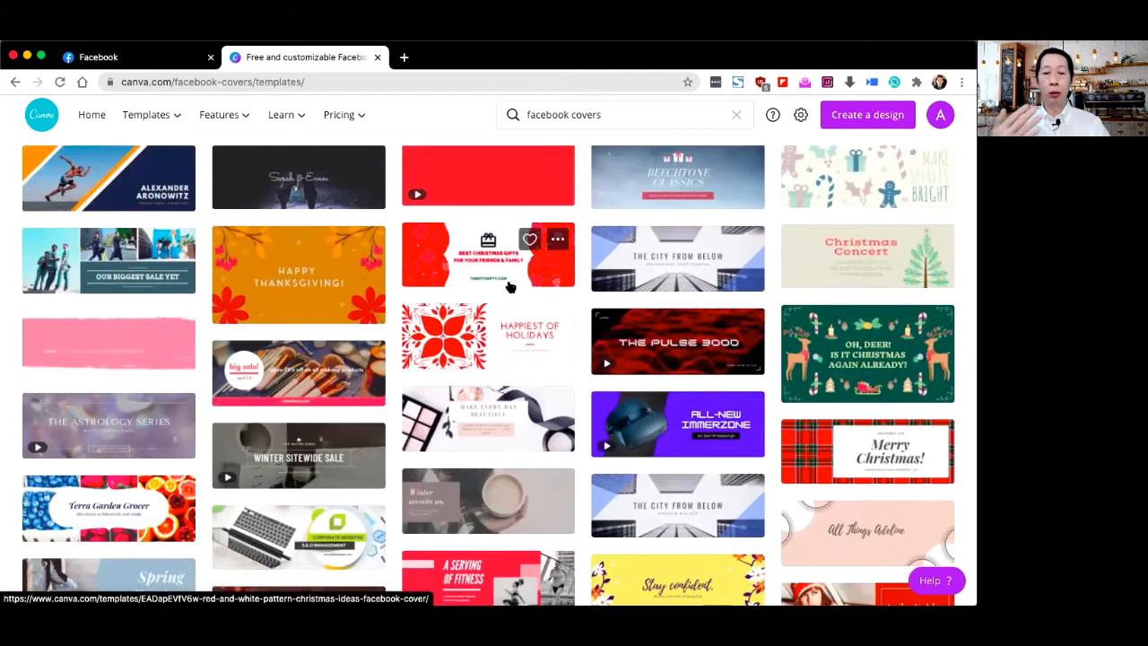
scroll(509, 287, down, 2)
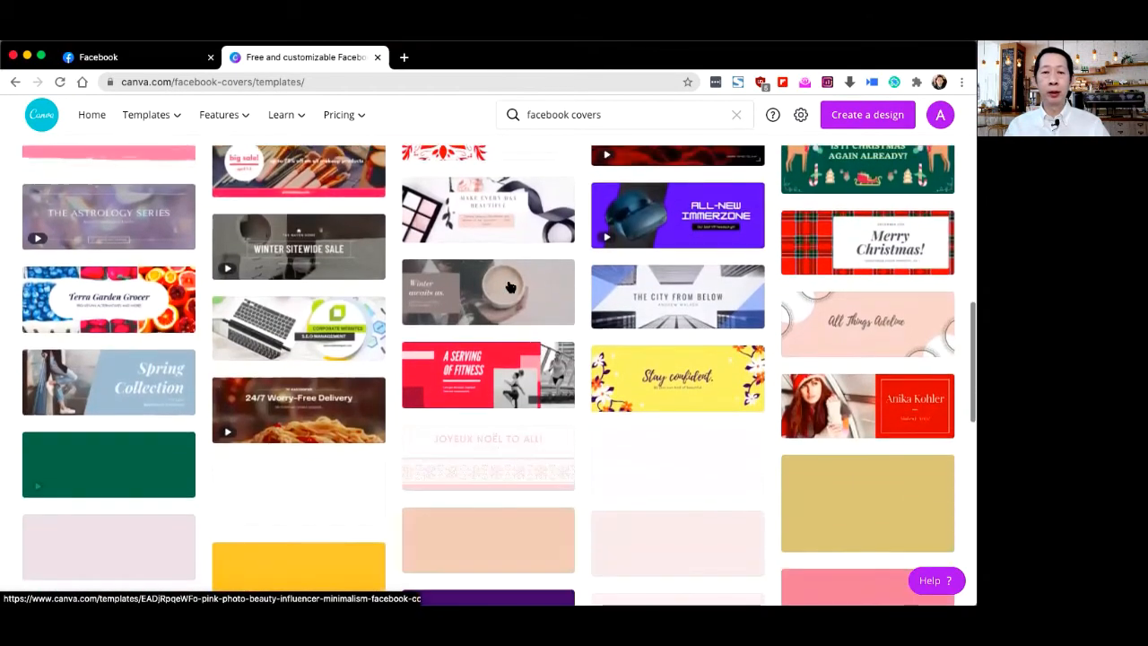
- Search the Canva templates for "facebook covers marketing"
scroll(509, 278, up, 5)
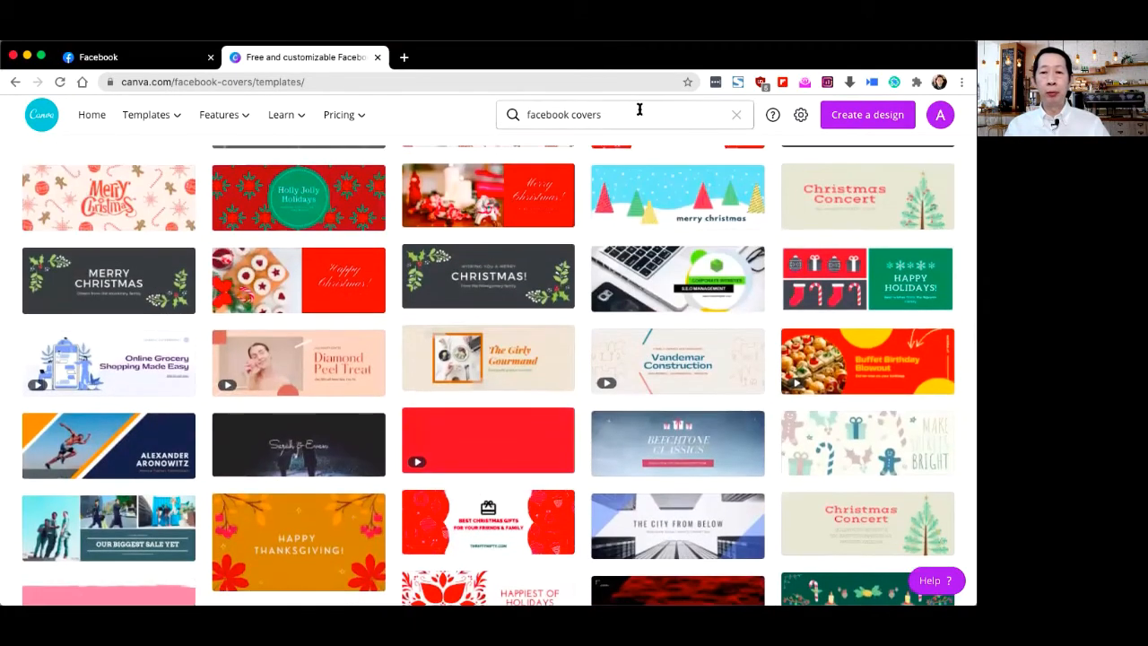
click(639, 108)
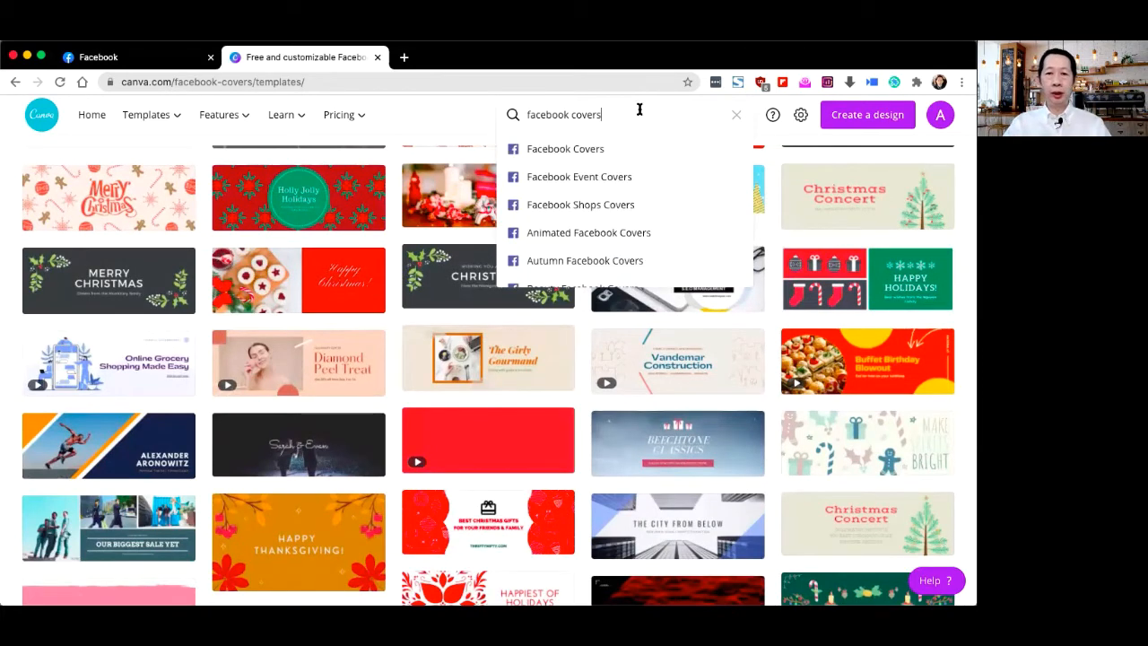
text(marke)
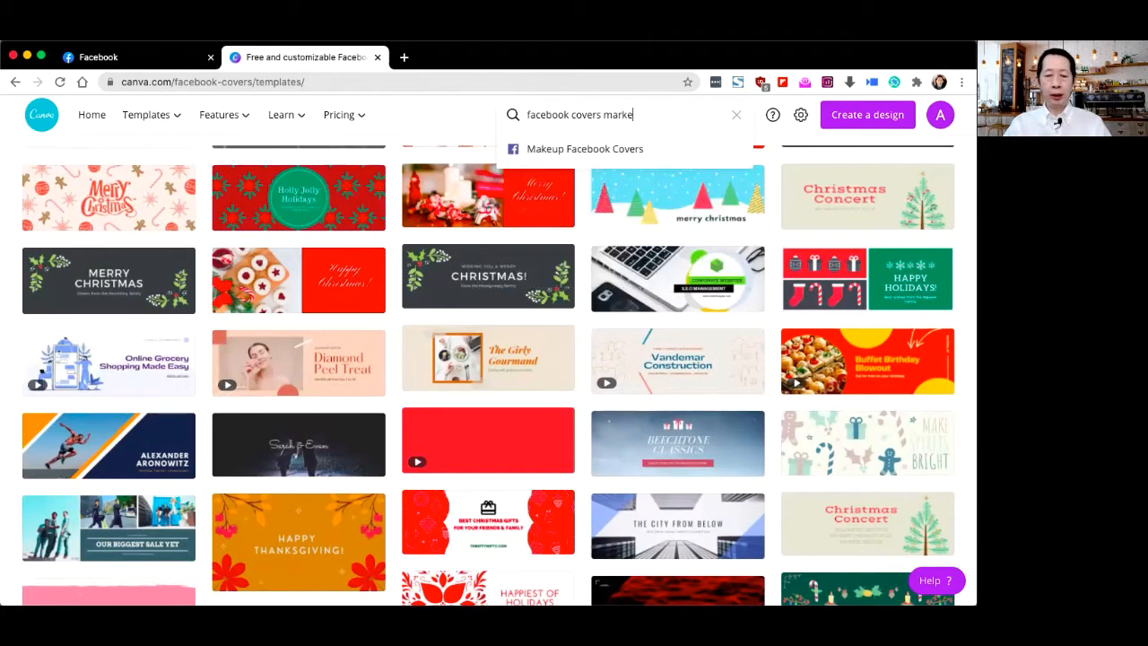
text(ting)
key(Return)
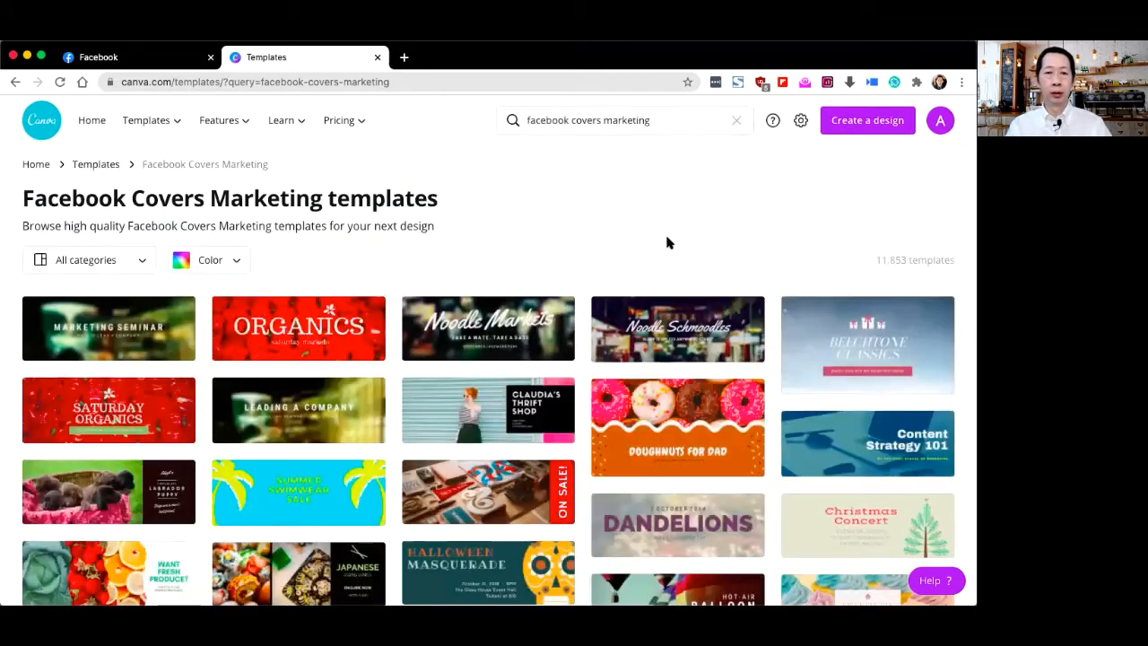
- Choose the Marketing Seminar Facebook Cover template from the results and open it for editing
scroll(652, 441, down, 2)
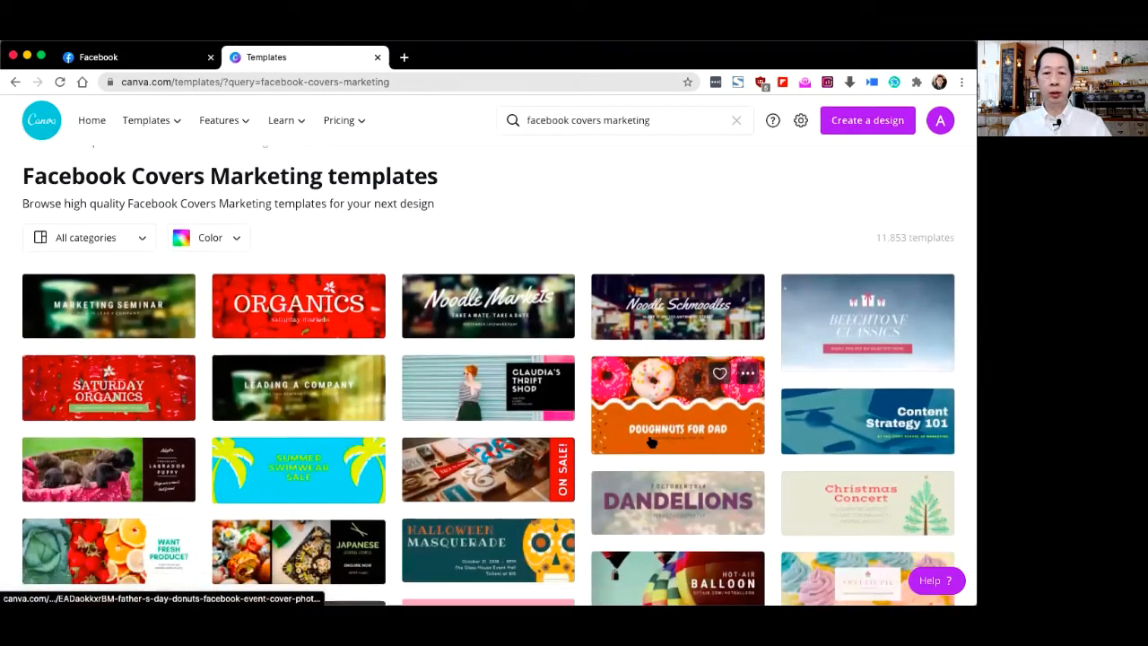
scroll(652, 441, down, 3)
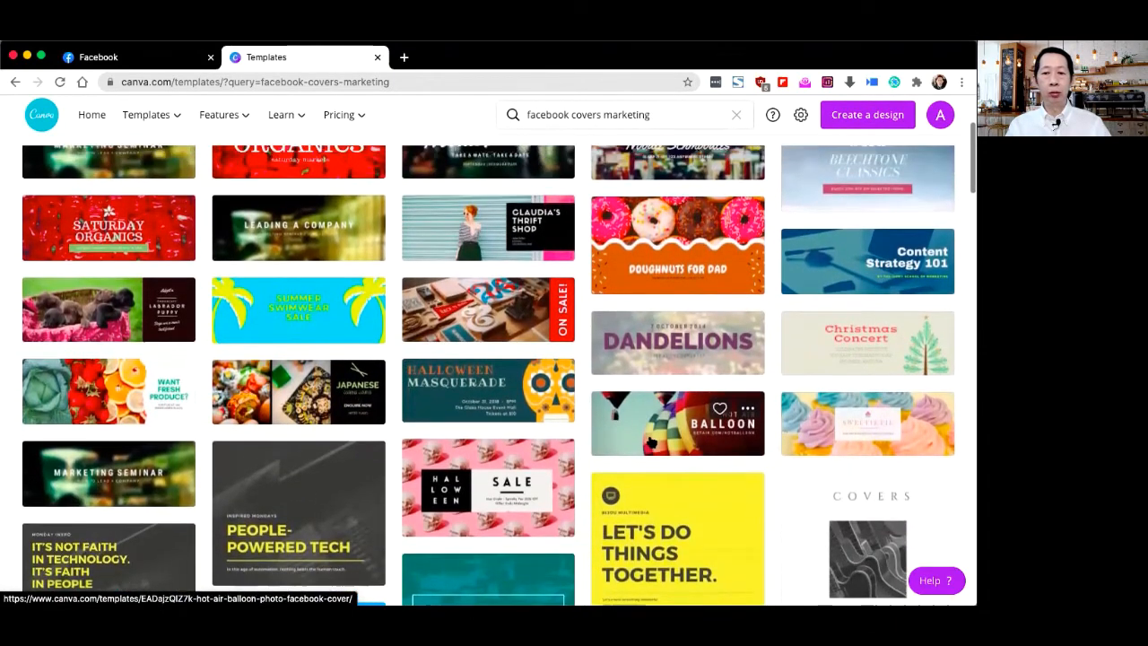
scroll(652, 441, up, 3)
scroll(652, 441, up, 2)
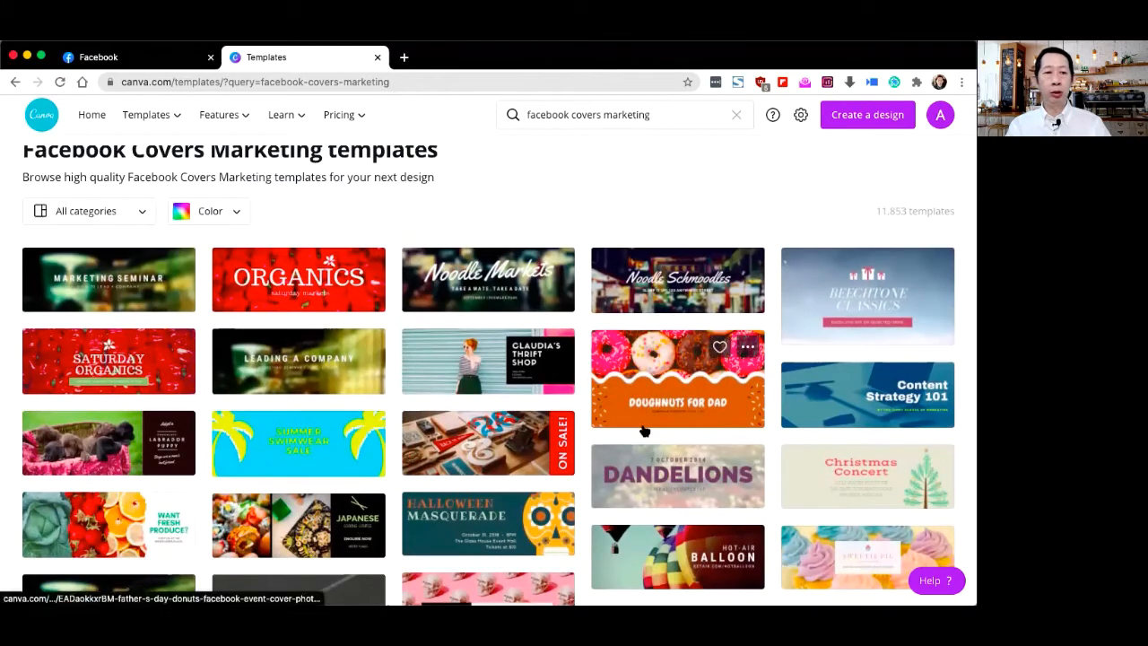
click(155, 274)
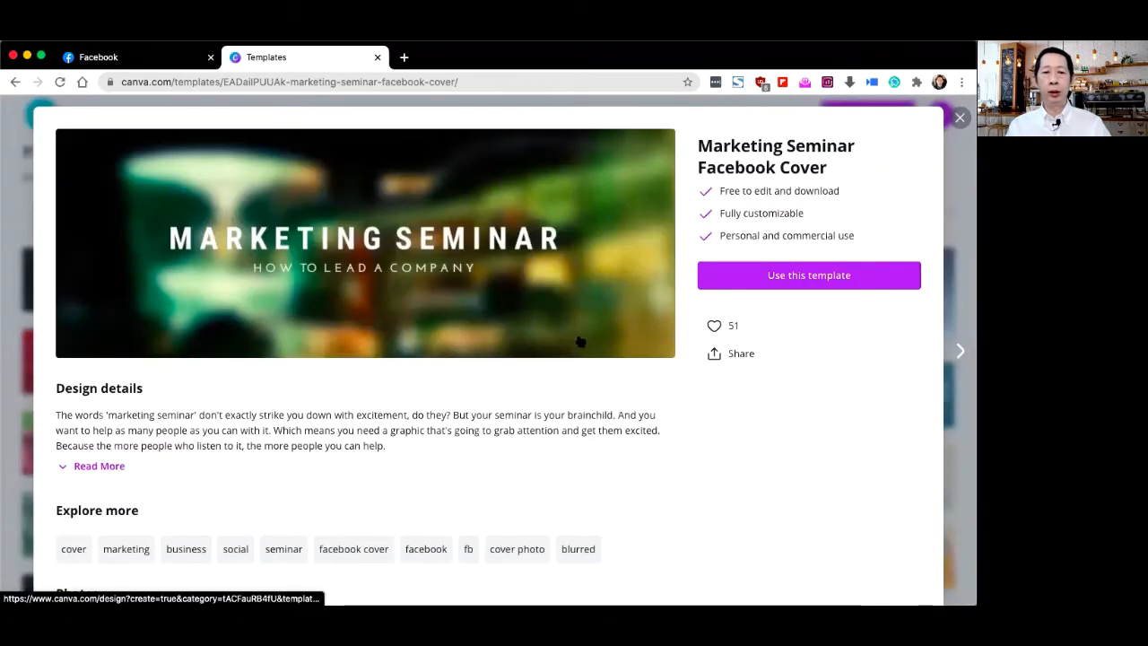
click(827, 283)
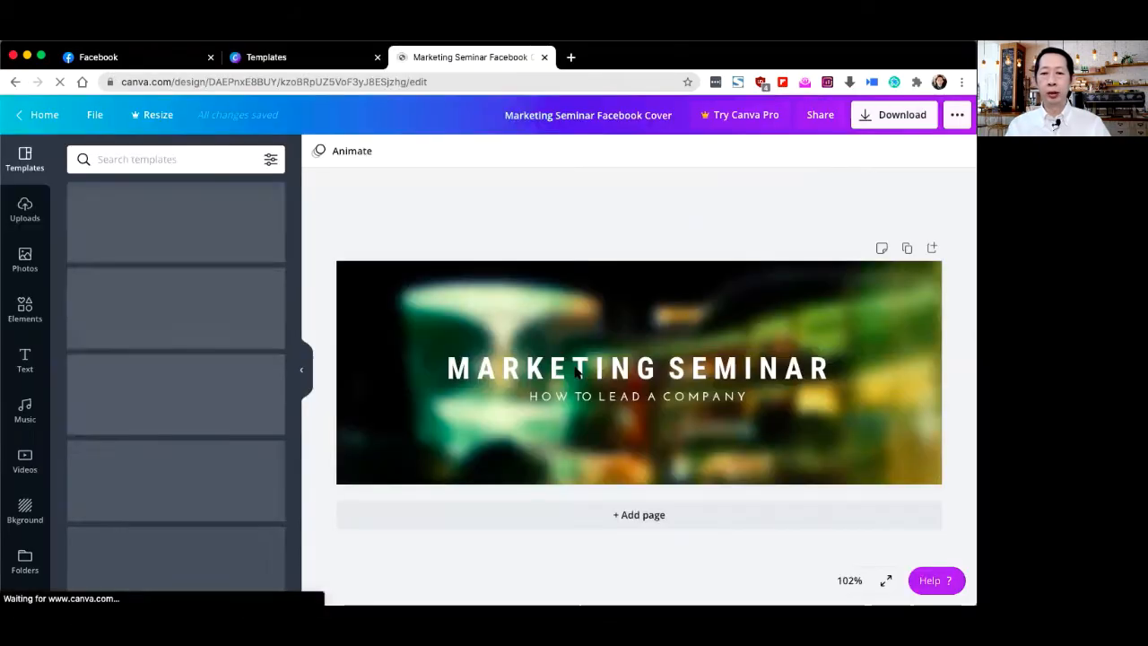
click(576, 303)
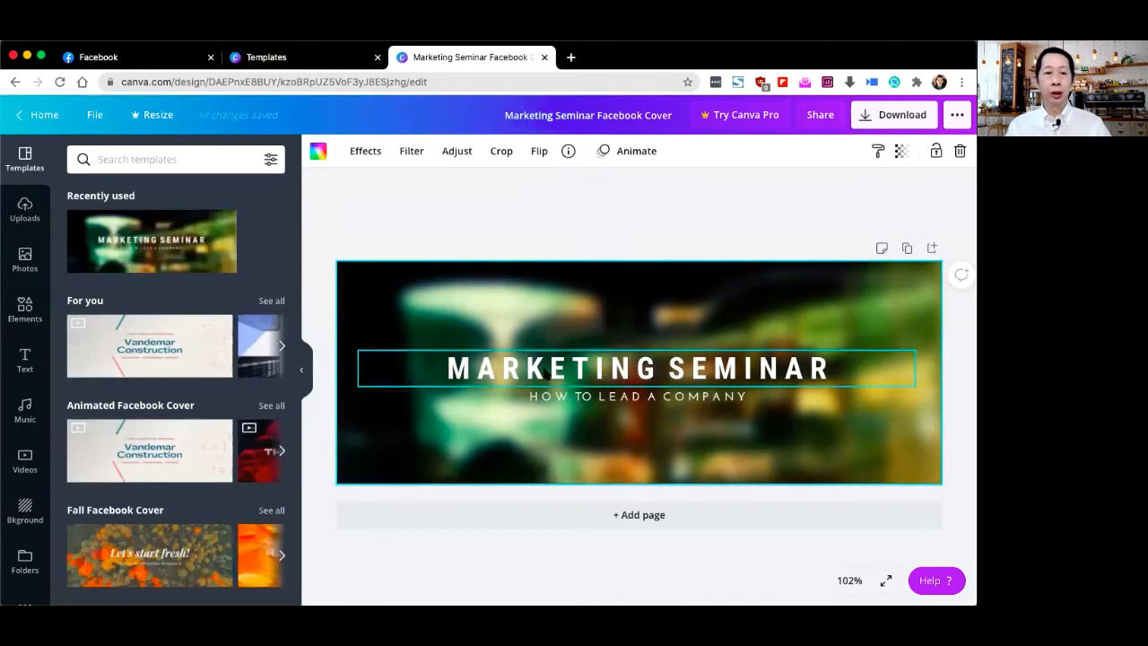
click(547, 374)
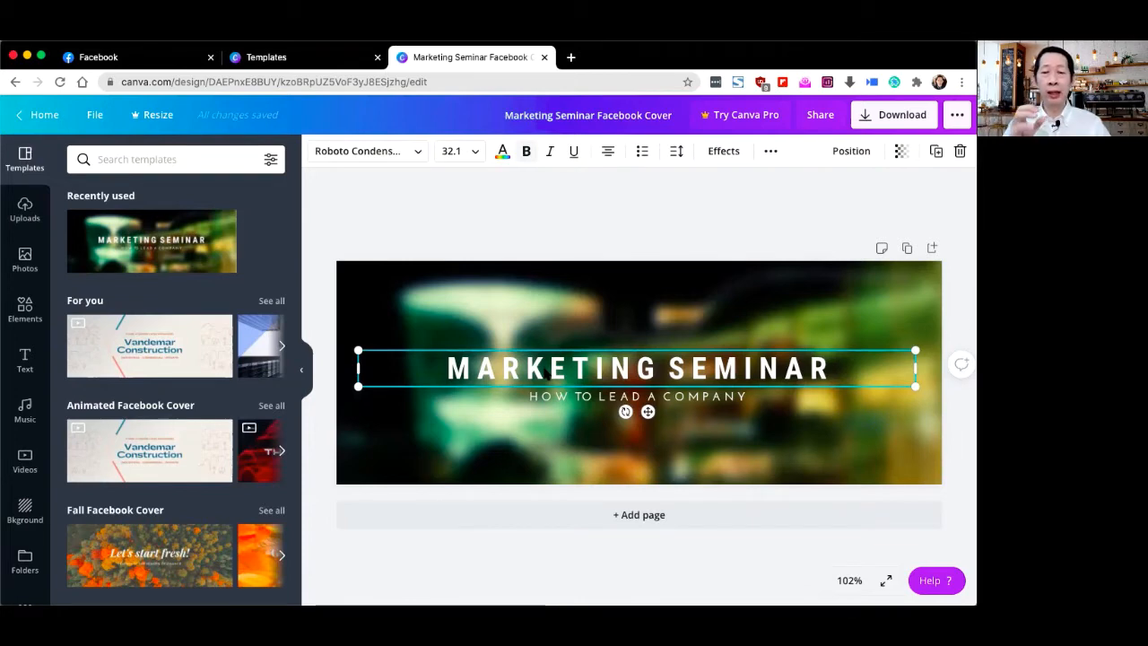
double_click(587, 367)
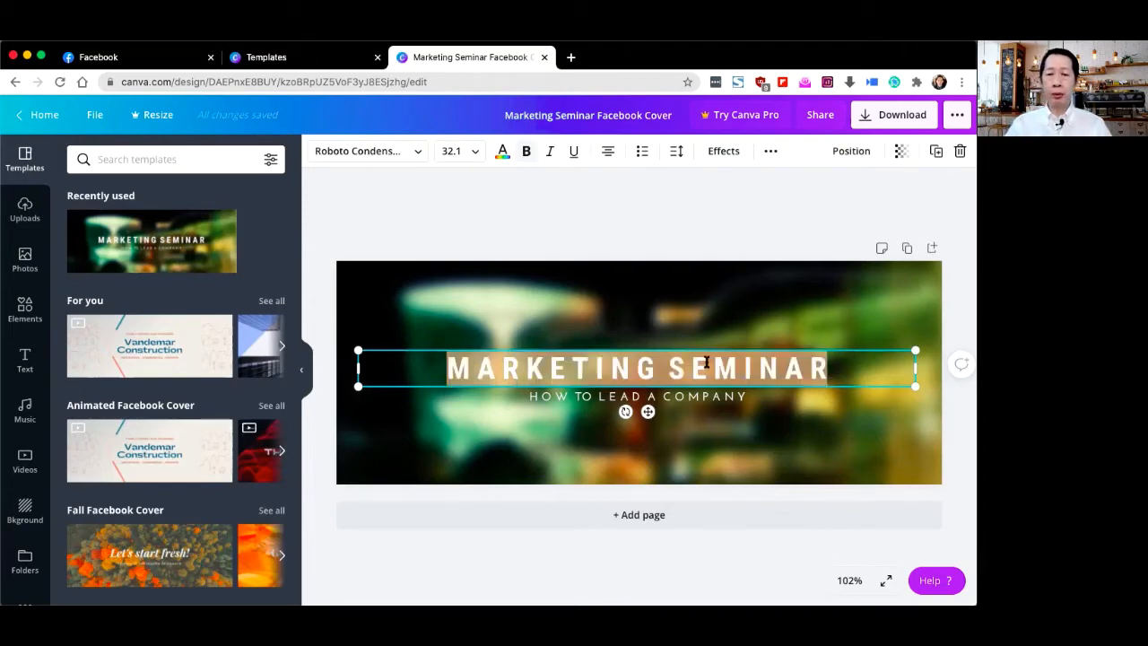
click(751, 368)
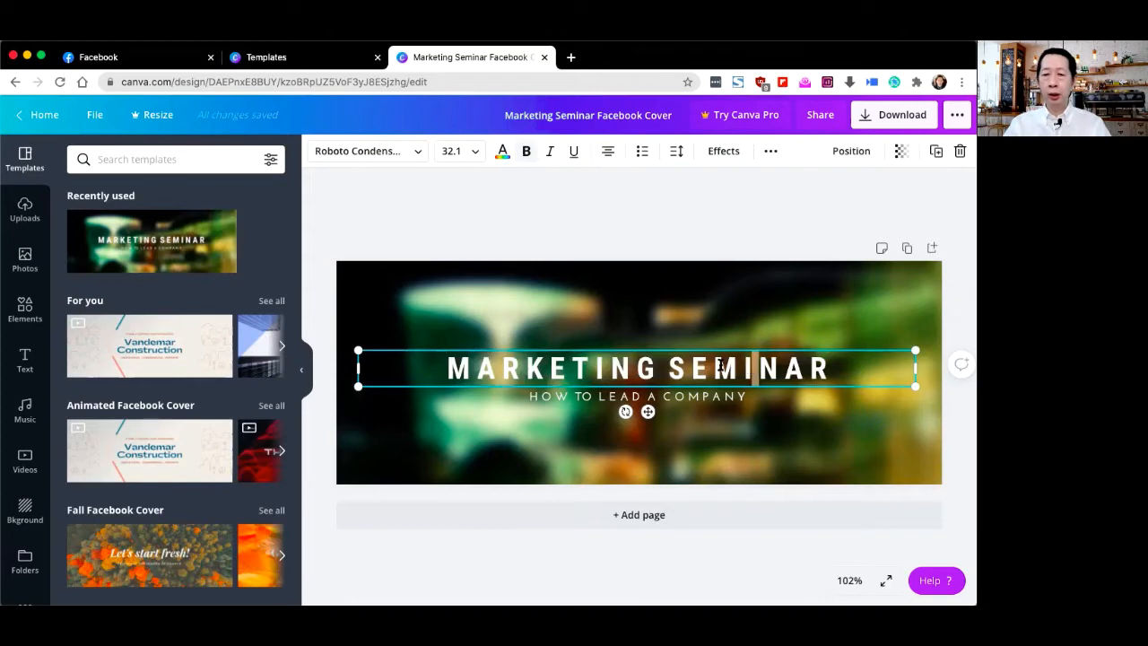
double_click(751, 368)
text(EXPERT)
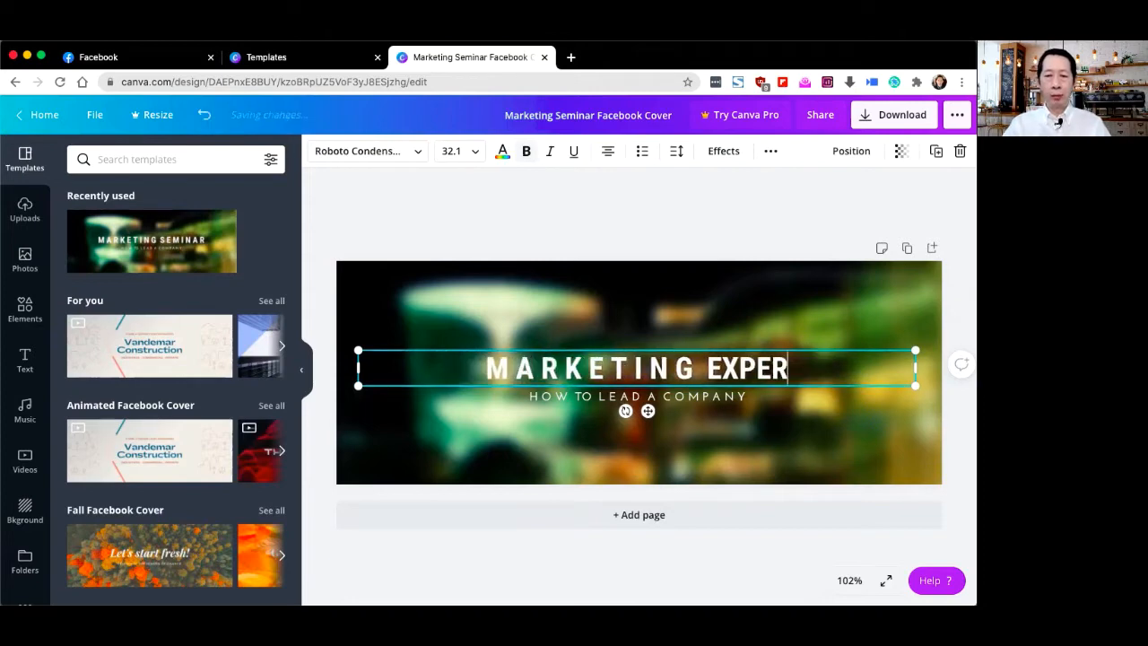
key(BackSpace)
key(BackSpace)
key(BackSpace)
key(BackSpace)
key(BackSpace)
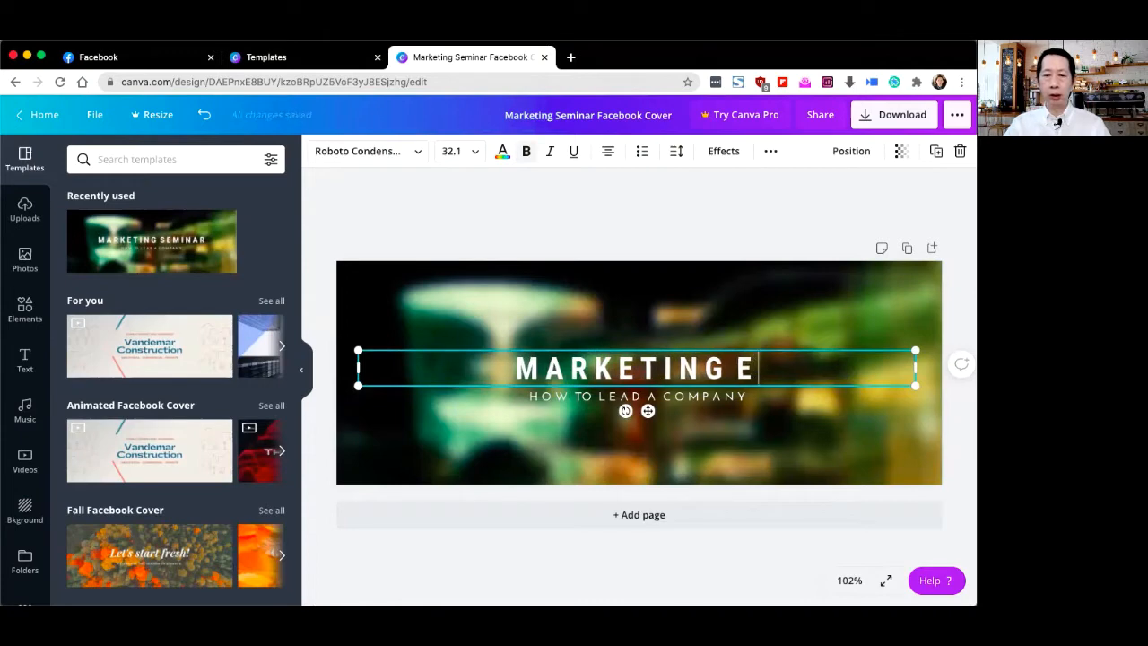
text(X)
key(BackSpace)
key(BackSpace)
key(BackSpace)
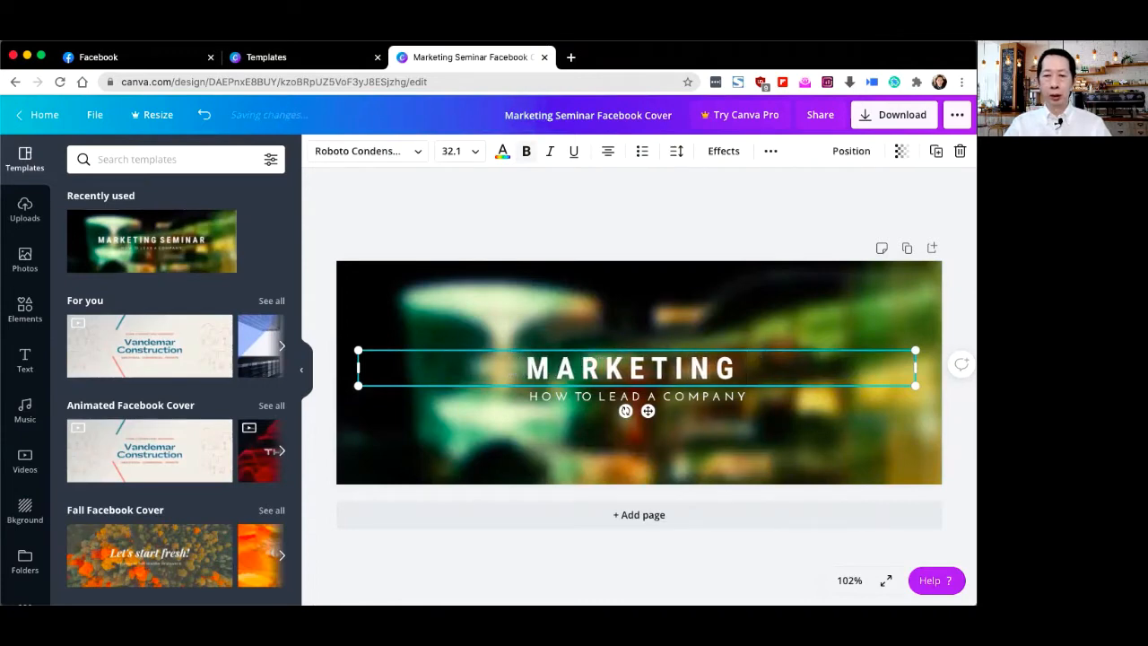
- Replace the cover's headline text with "LOCAL MARKETING EXPERT"
key(BackSpace)
key(BackSpace)
key(BackSpace)
key(BackSpace)
key(BackSpace)
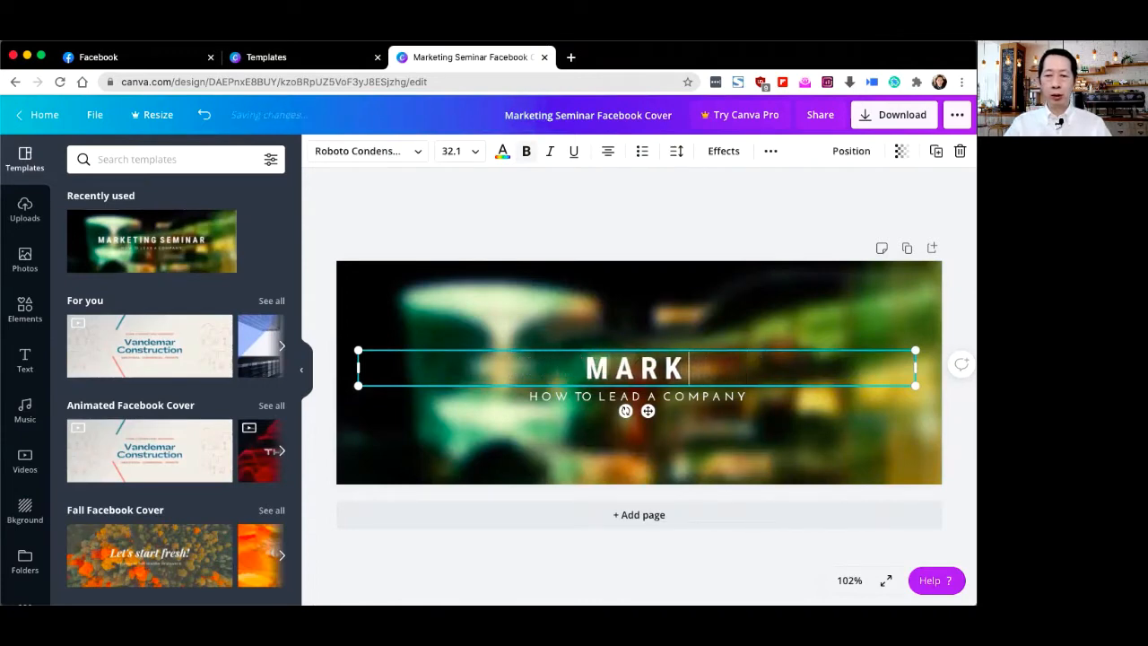
key(BackSpace)
key(BackSpace)
key(BackSpace)
key(BackSpace)
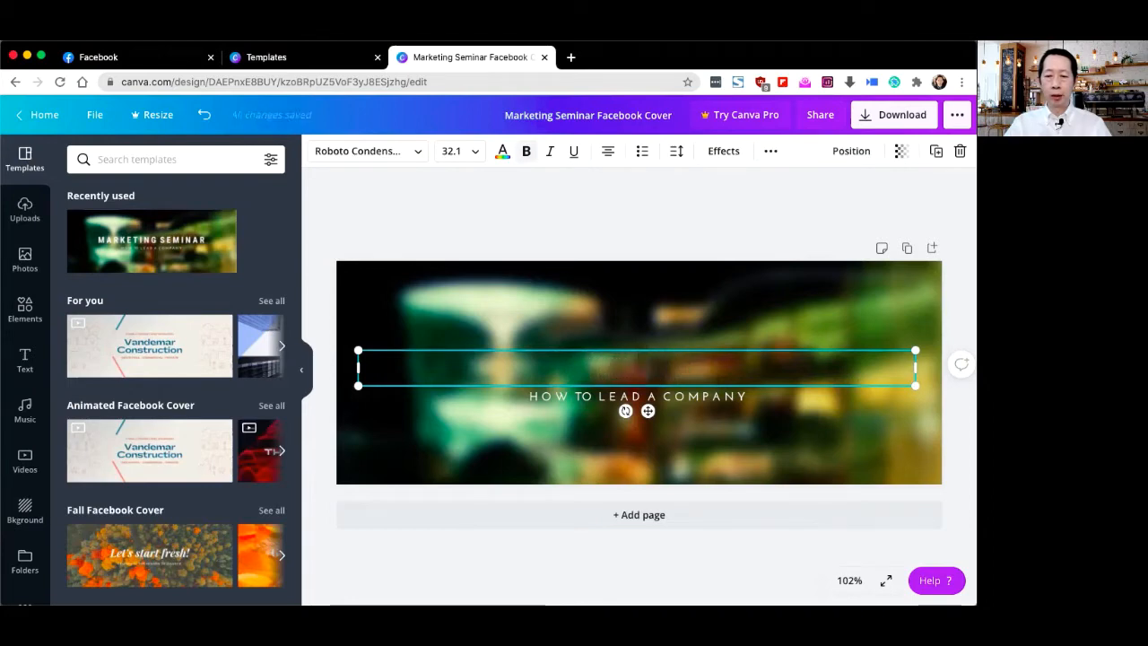
text(LOCAL MA)
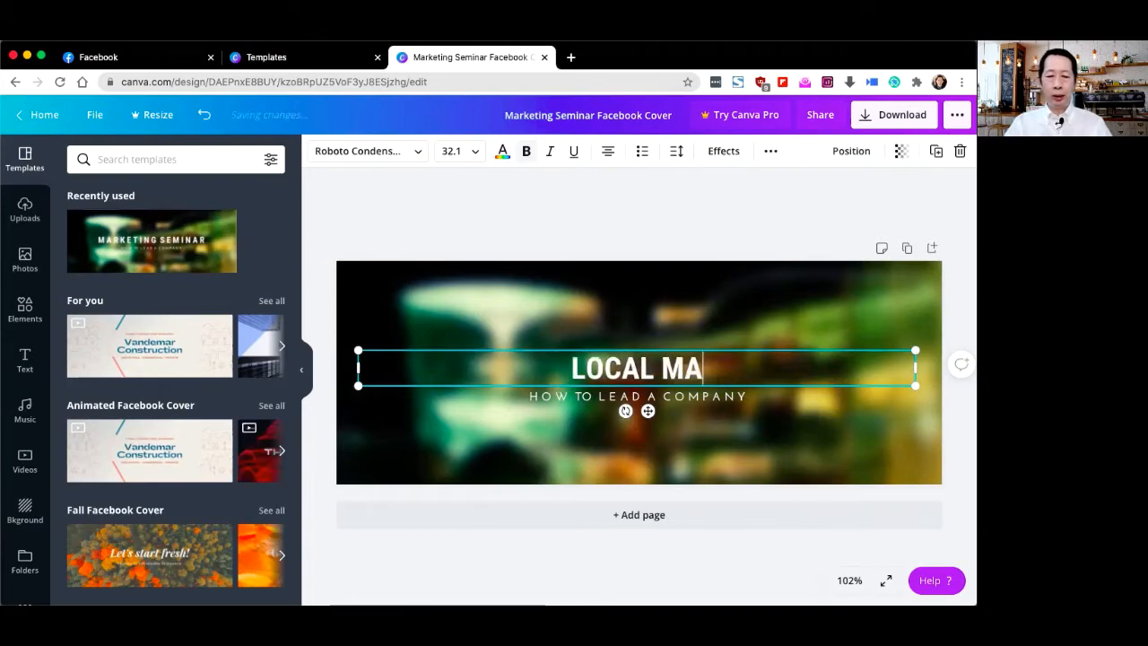
text(RKETING)
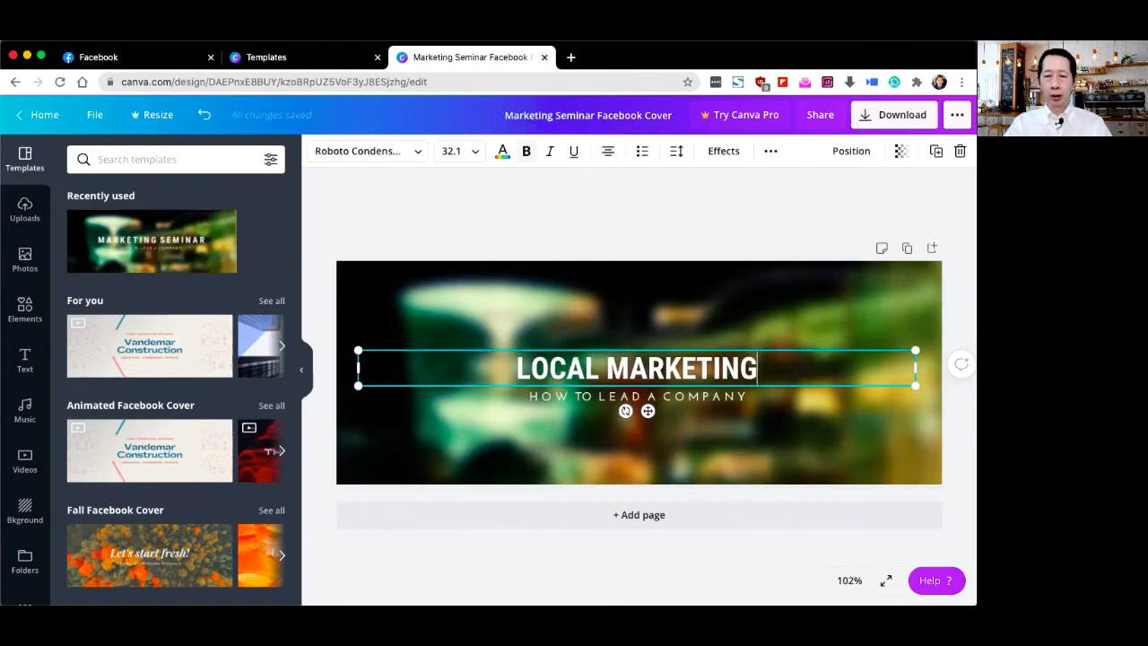
text( EXPE)
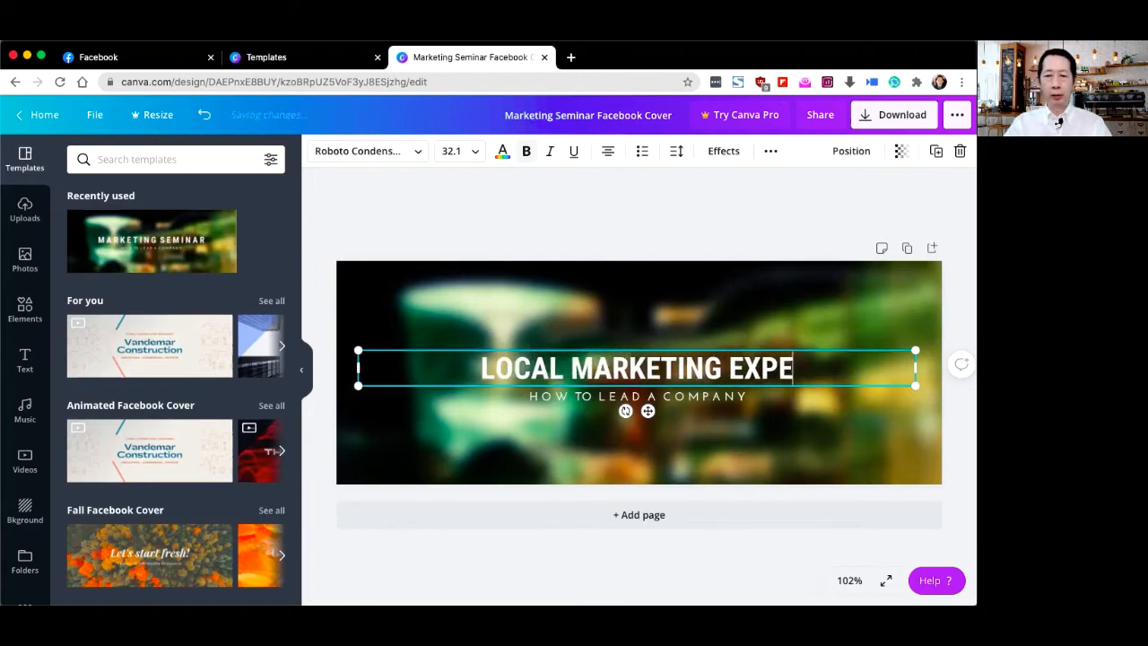
text(RT)
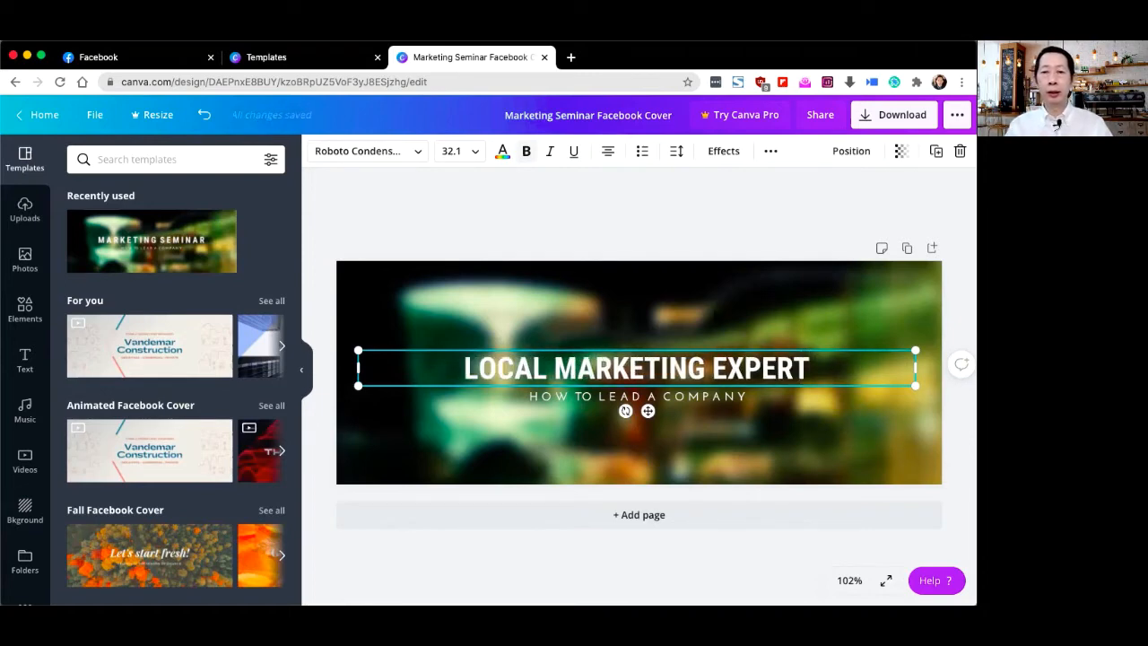
- Set the headline's letter spacing to 80 and deselect the text
click(675, 152)
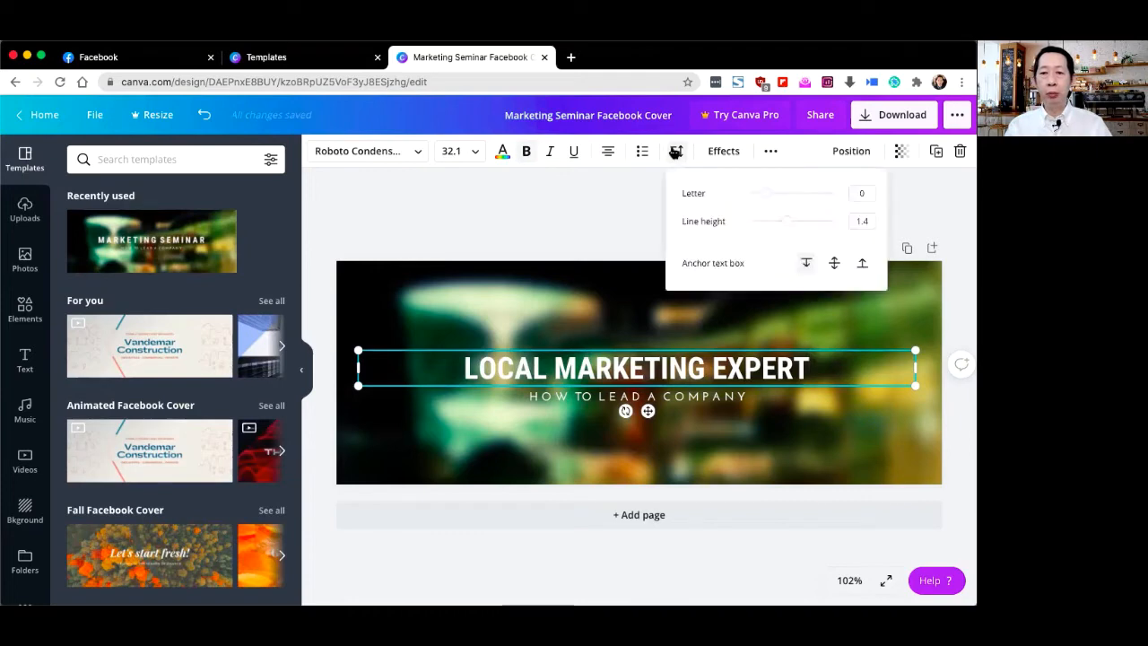
click(861, 191)
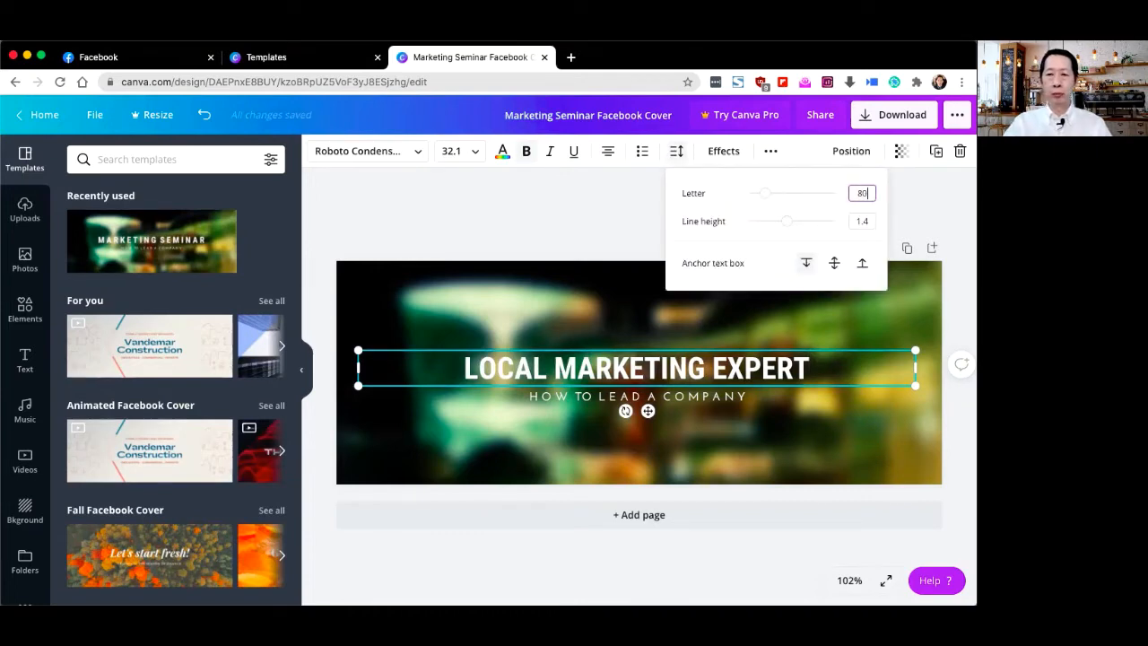
text(80)
key(Return)
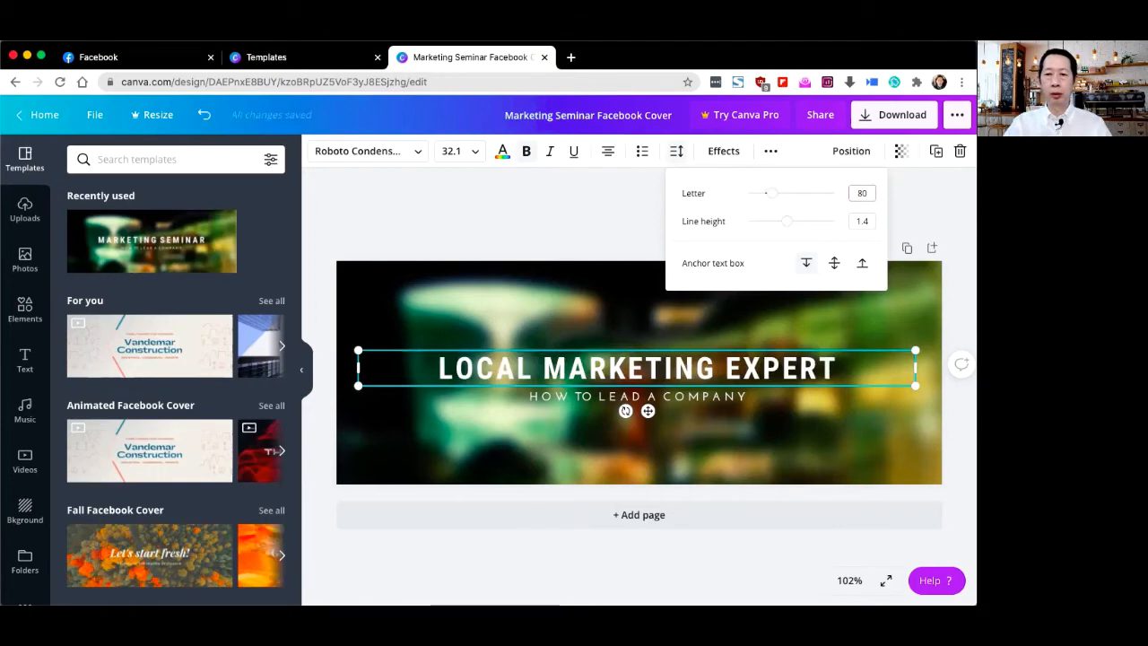
click(591, 240)
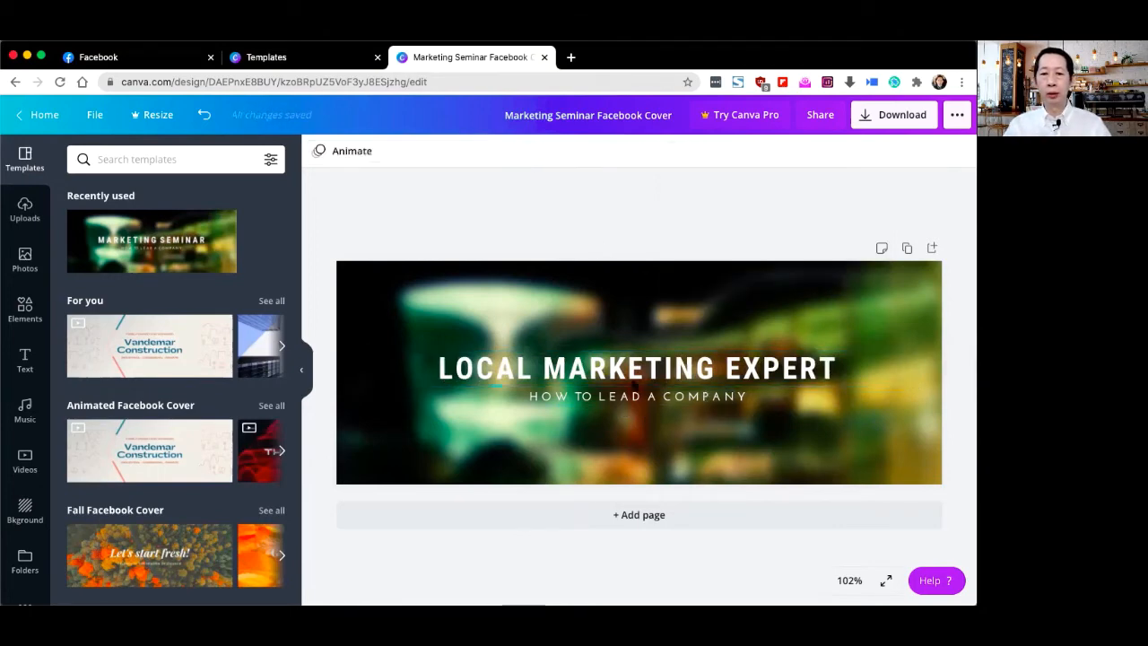
- Replace the subtitle below the headline with "Grow Your Business Online Today!"
click(574, 401)
click(572, 397)
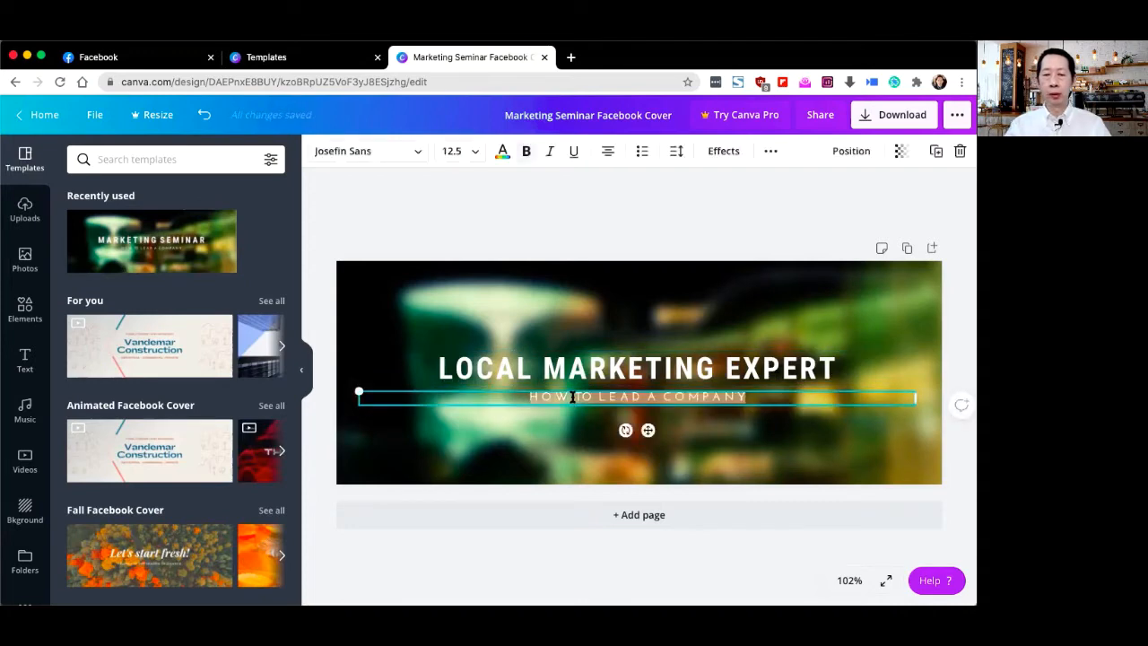
text(Gr)
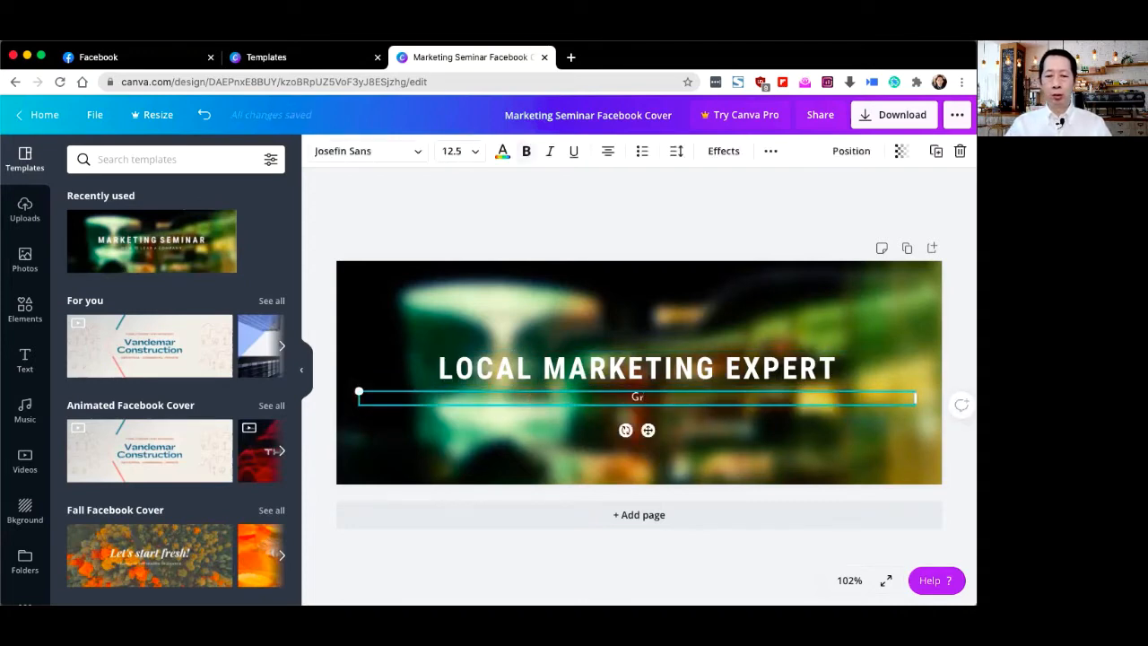
text(ow Yo)
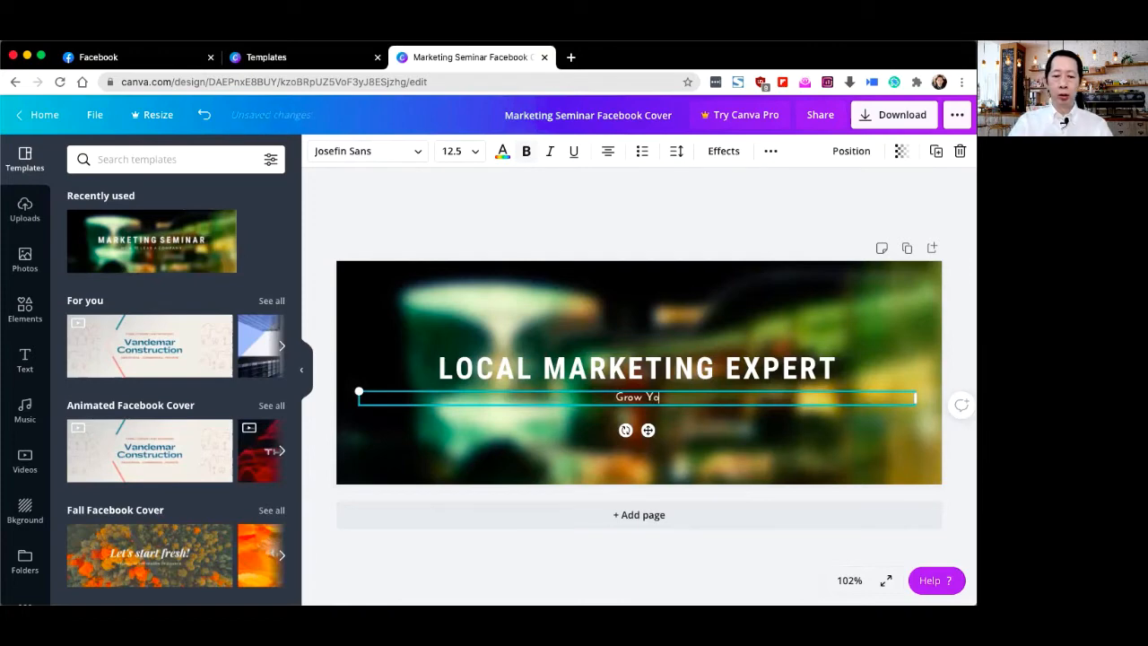
text(ur Busine)
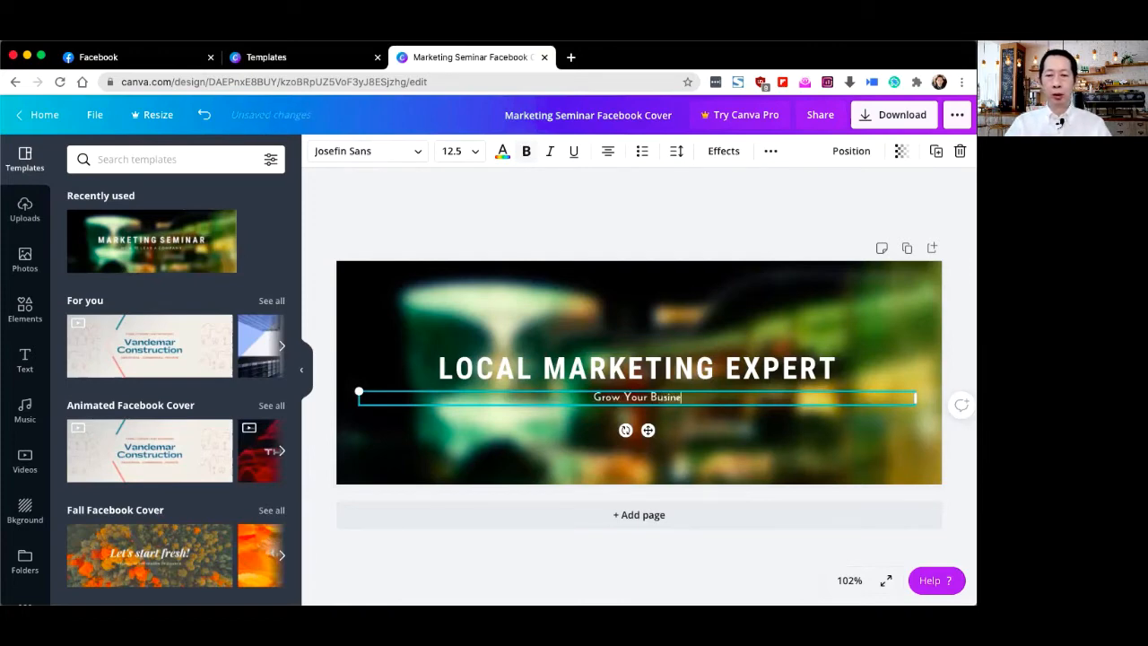
text(ss Onlin)
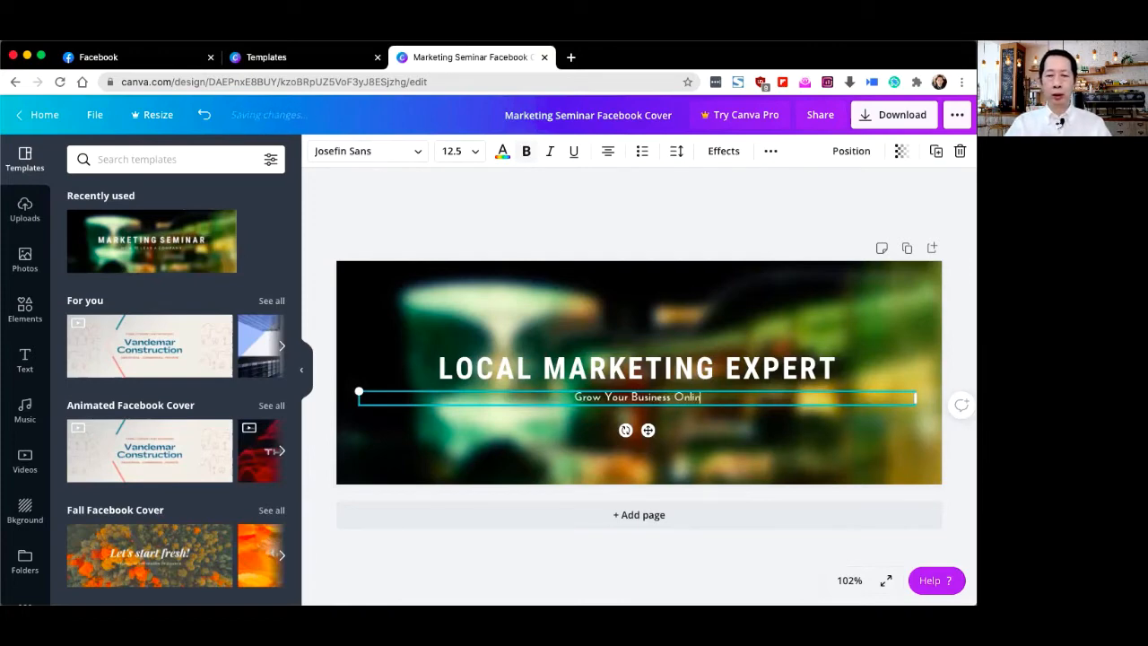
text(e Today)
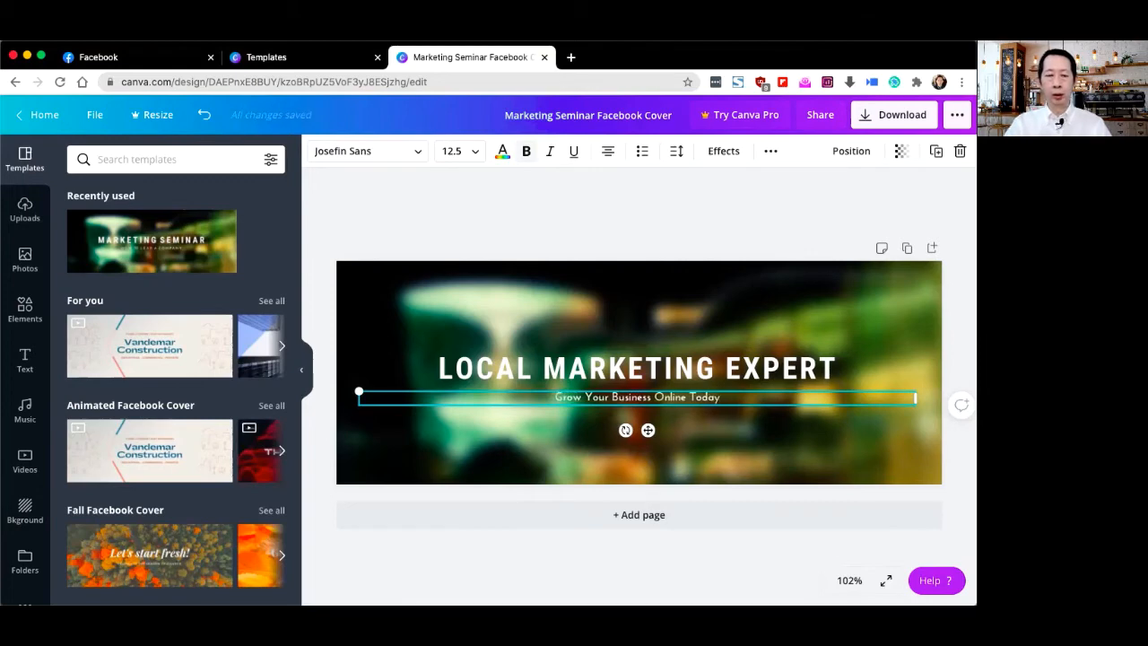
text(!)
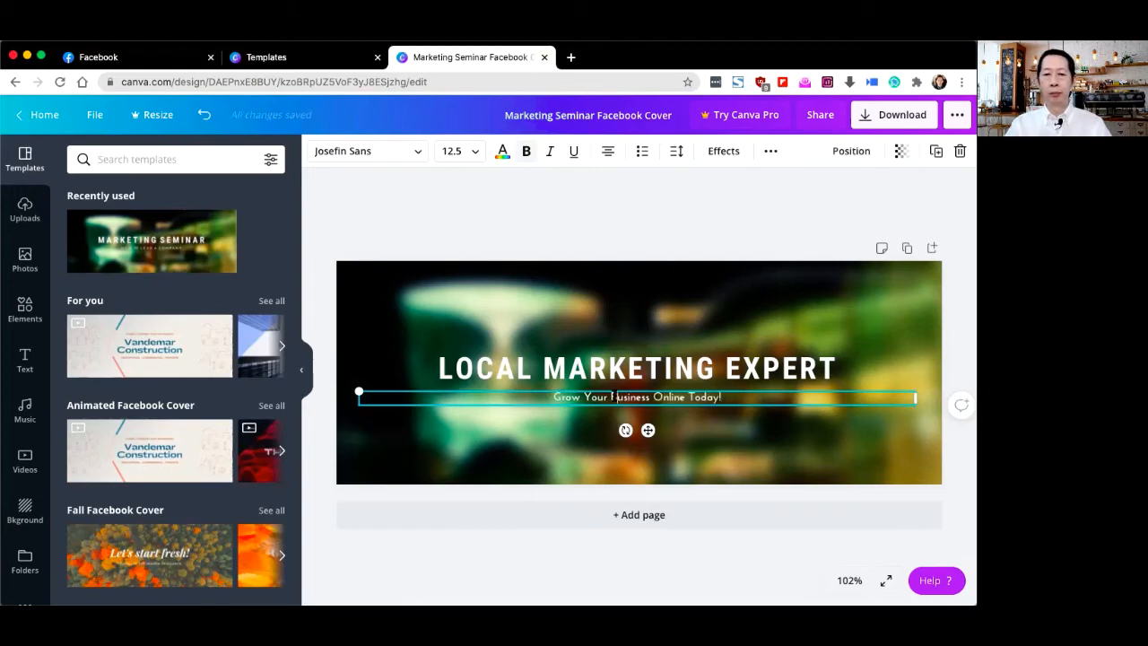
- Set the subtitle's font size to 16
triple_click(613, 396)
click(462, 151)
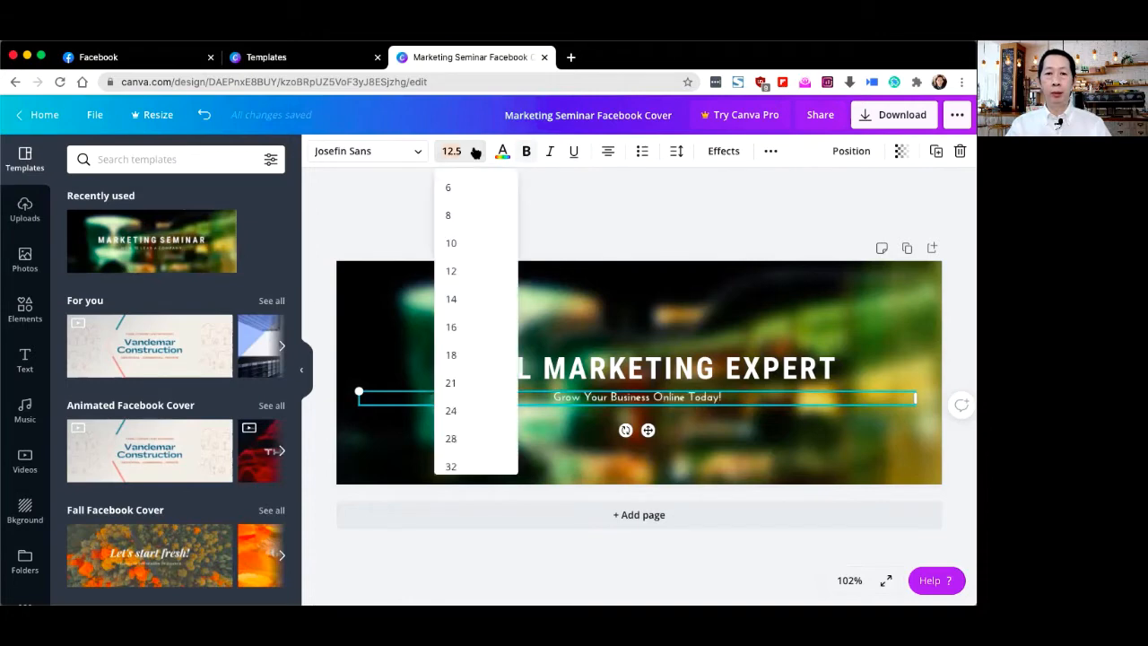
click(454, 328)
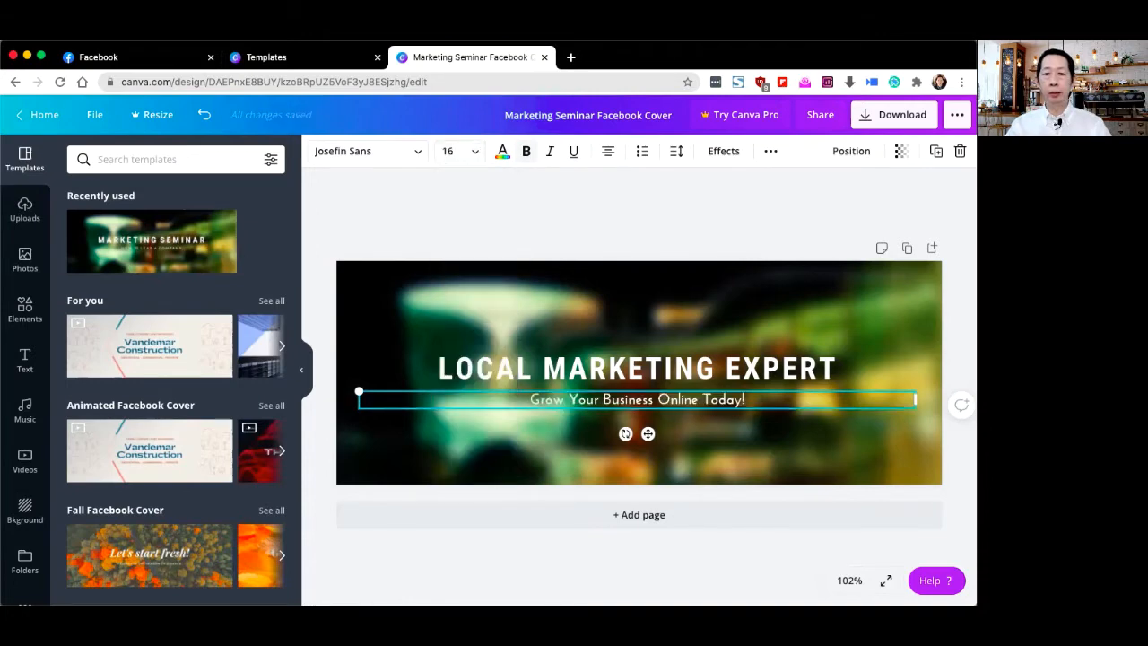
- Deselect the subtitle and search the photo library for "business"
click(689, 244)
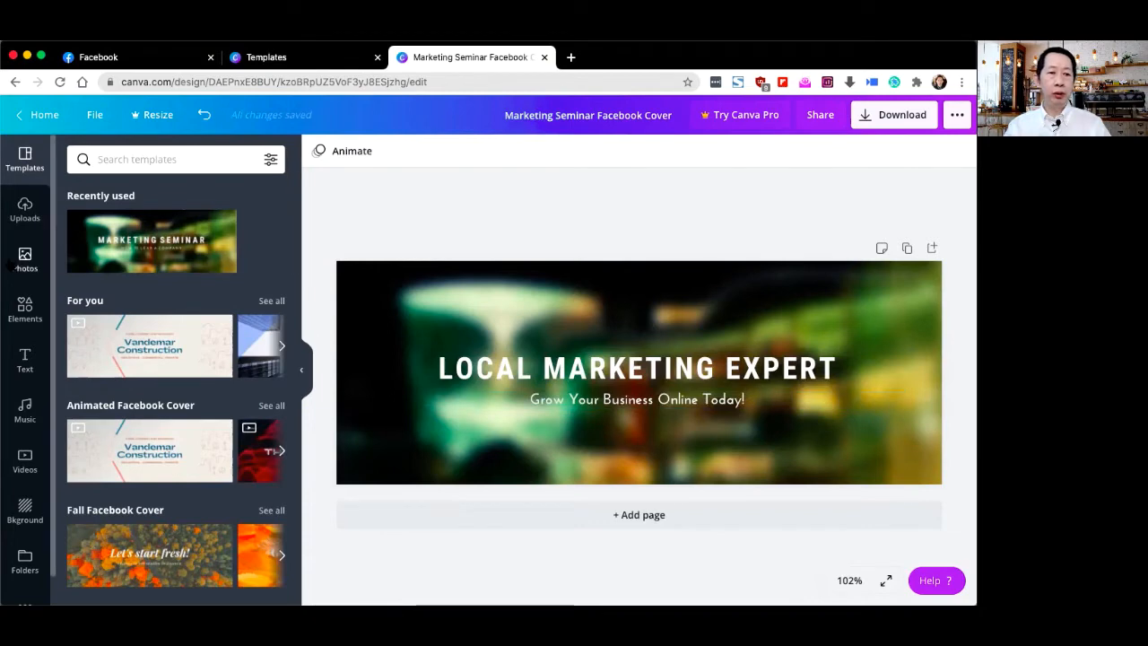
click(27, 261)
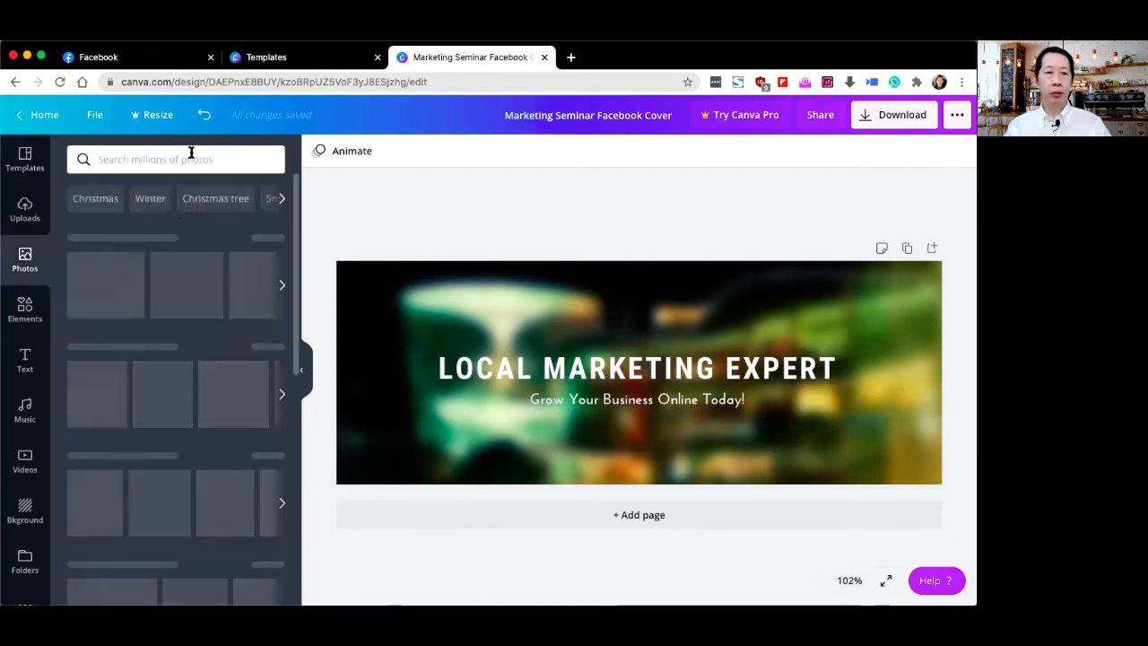
click(188, 162)
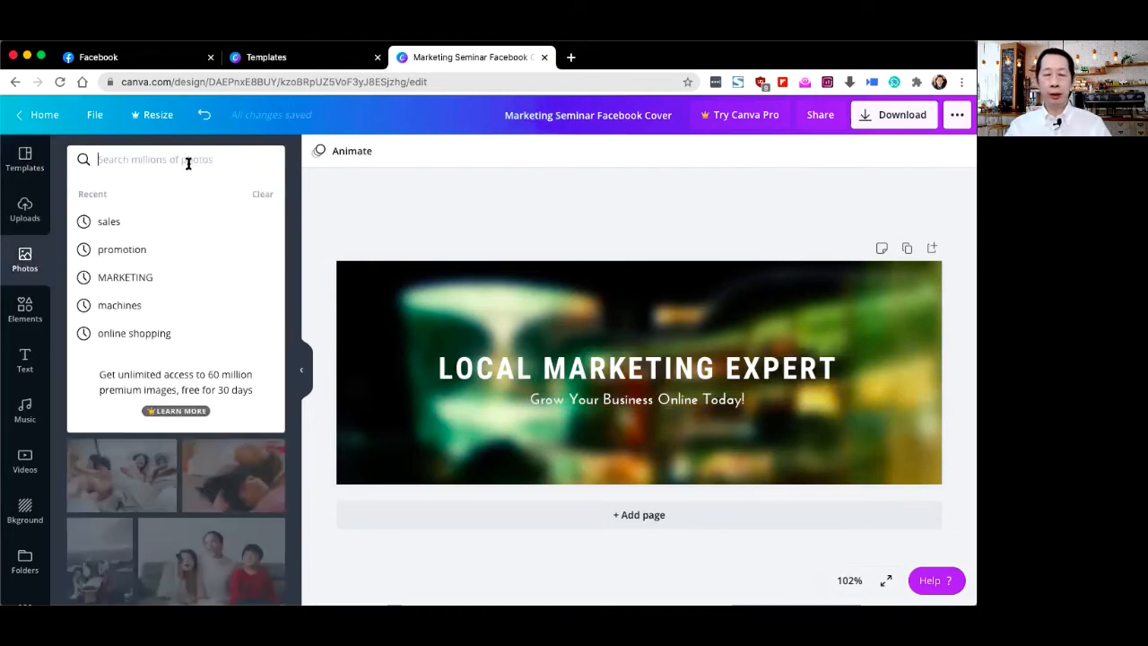
text(business)
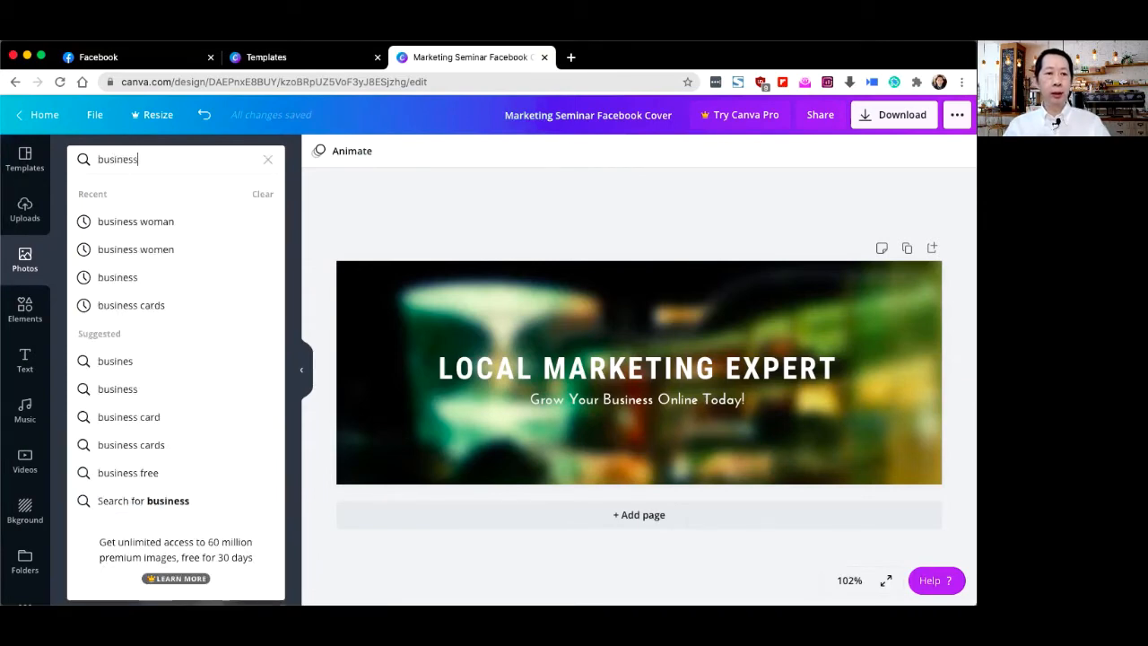
key(Return)
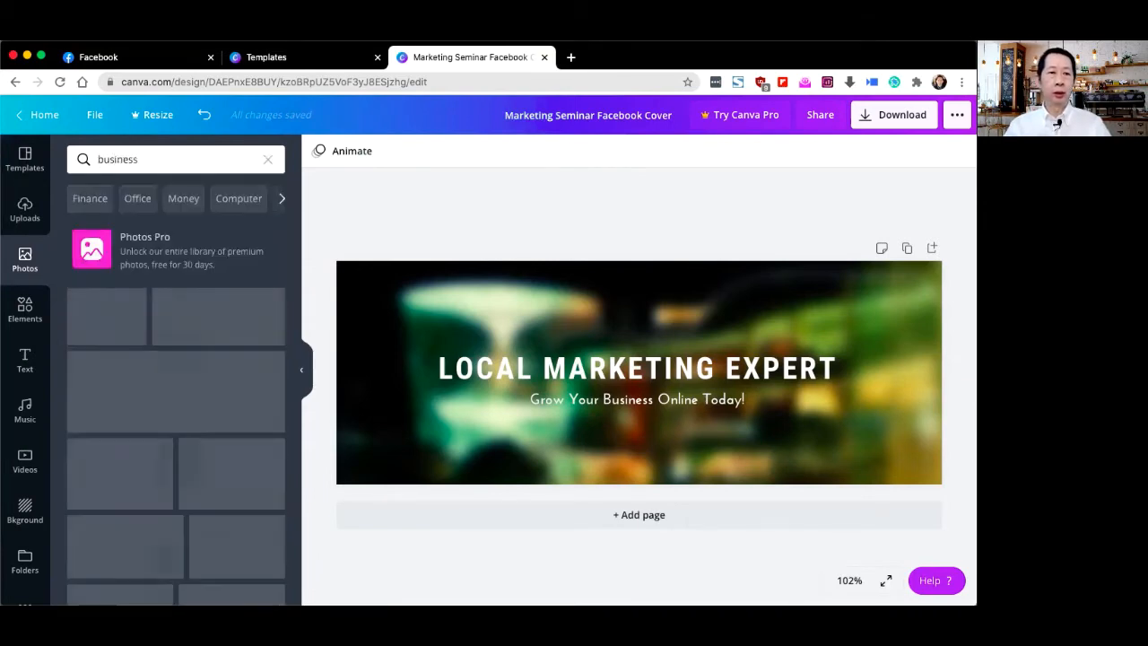
- Replace the cover's background with the free photo of people working with a tablet and papers at a white desk
scroll(269, 359, down, 2)
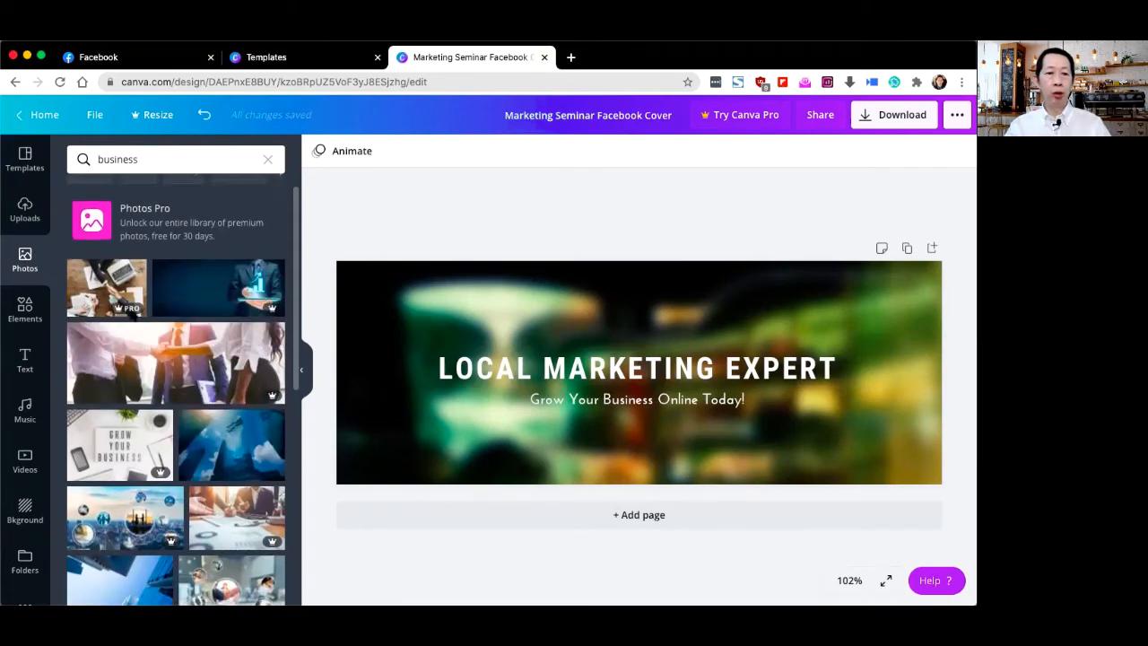
scroll(182, 392, down, 2)
scroll(182, 392, down, 2)
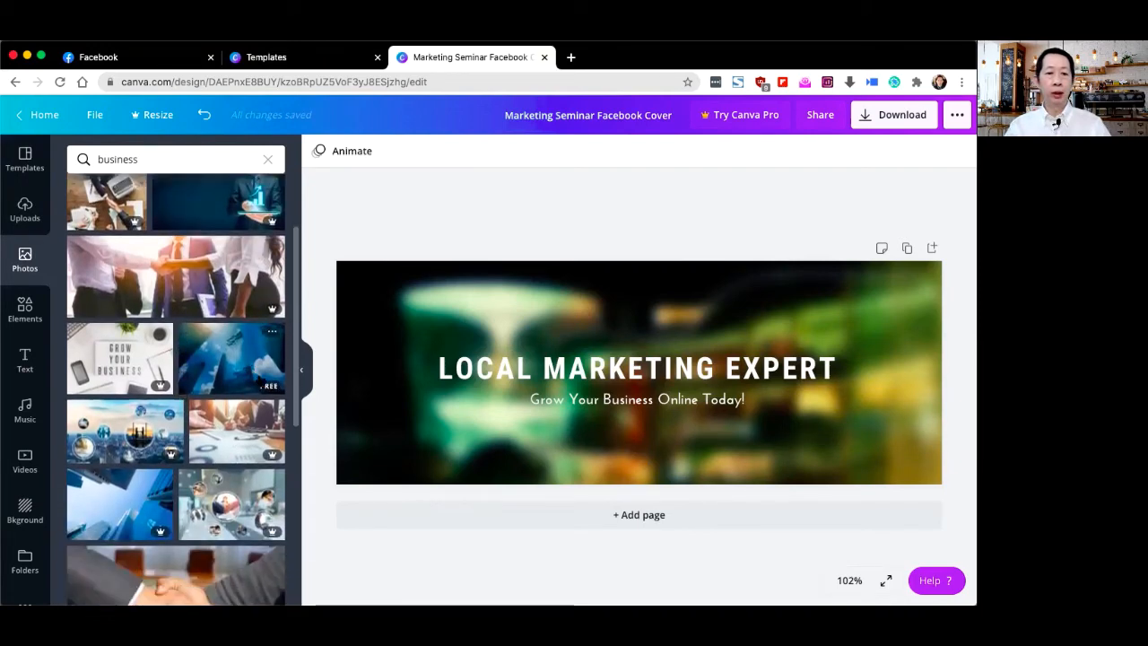
scroll(218, 381, down, 5)
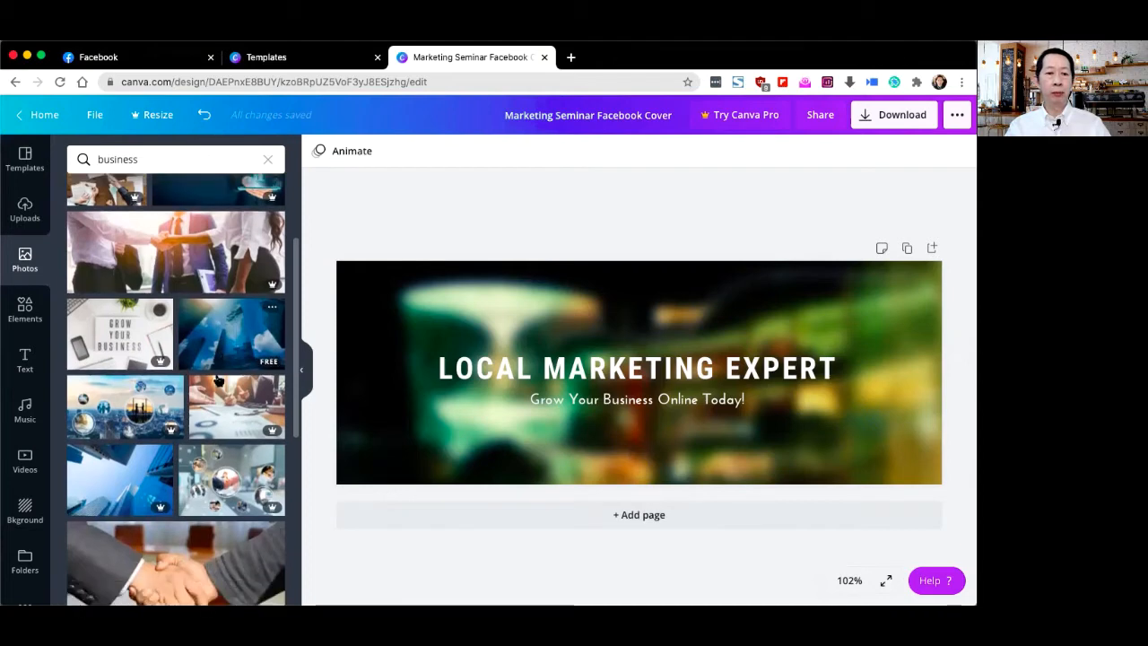
scroll(218, 381, down, 8)
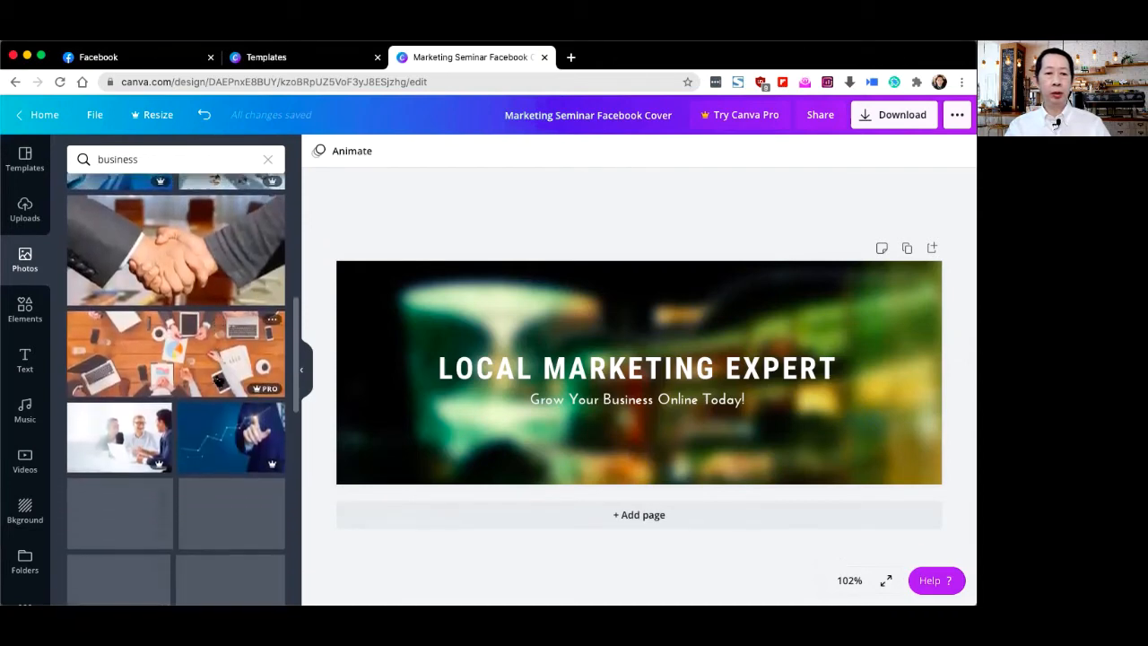
scroll(218, 382, down, 4)
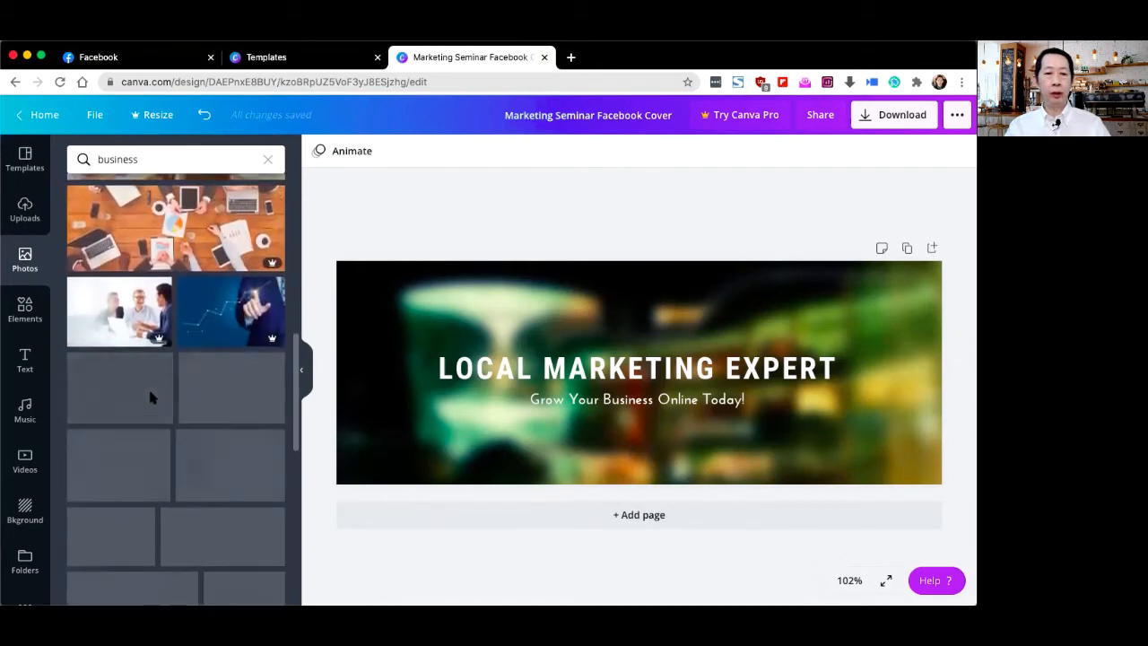
scroll(150, 396, down, 3)
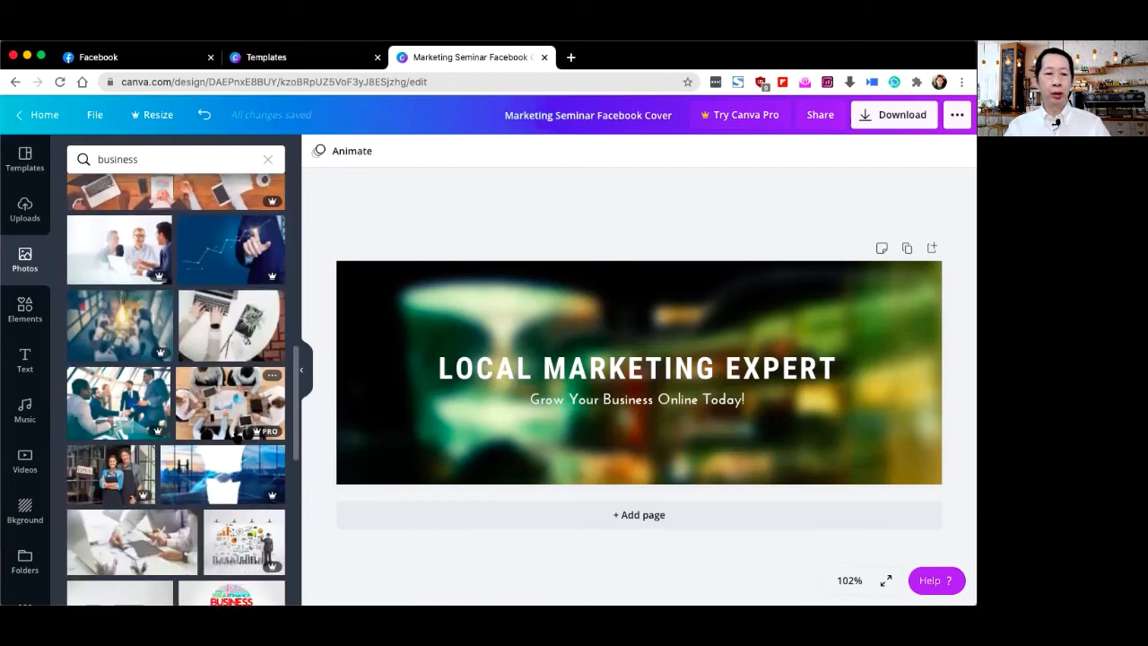
scroll(238, 438, down, 2)
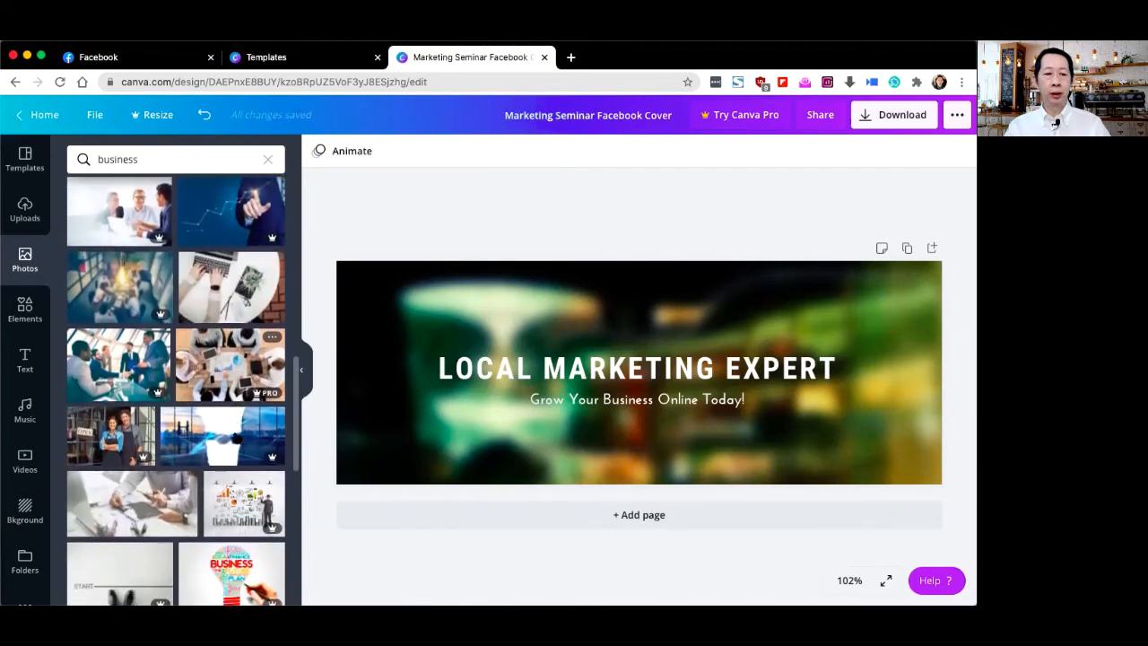
scroll(128, 435, down, 3)
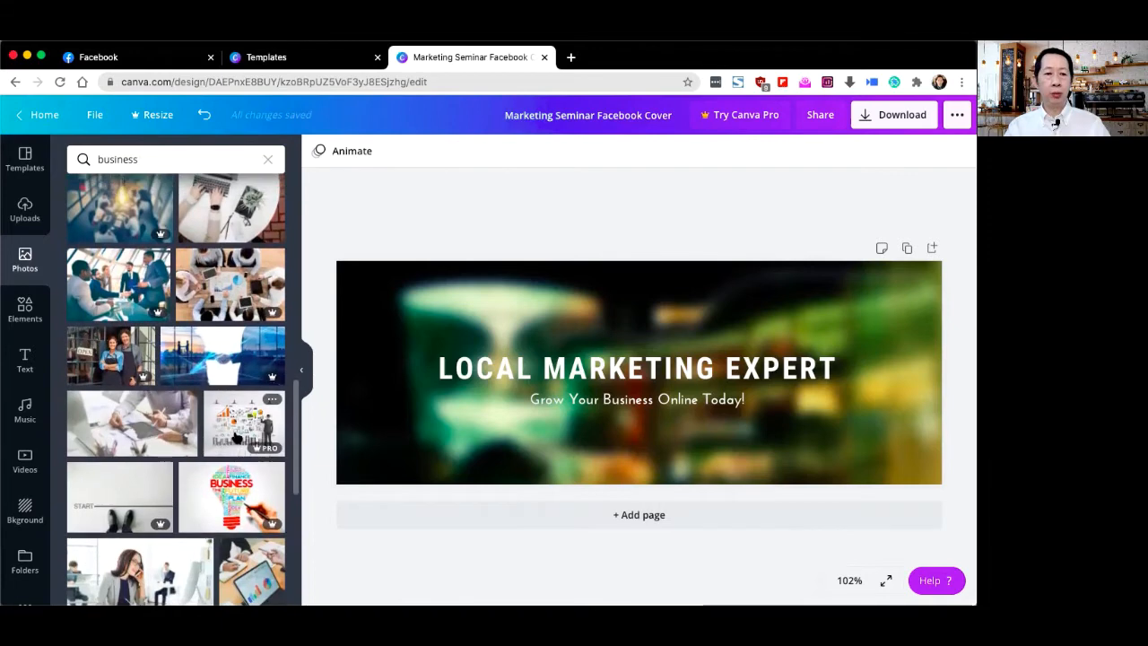
scroll(130, 433, down, 1)
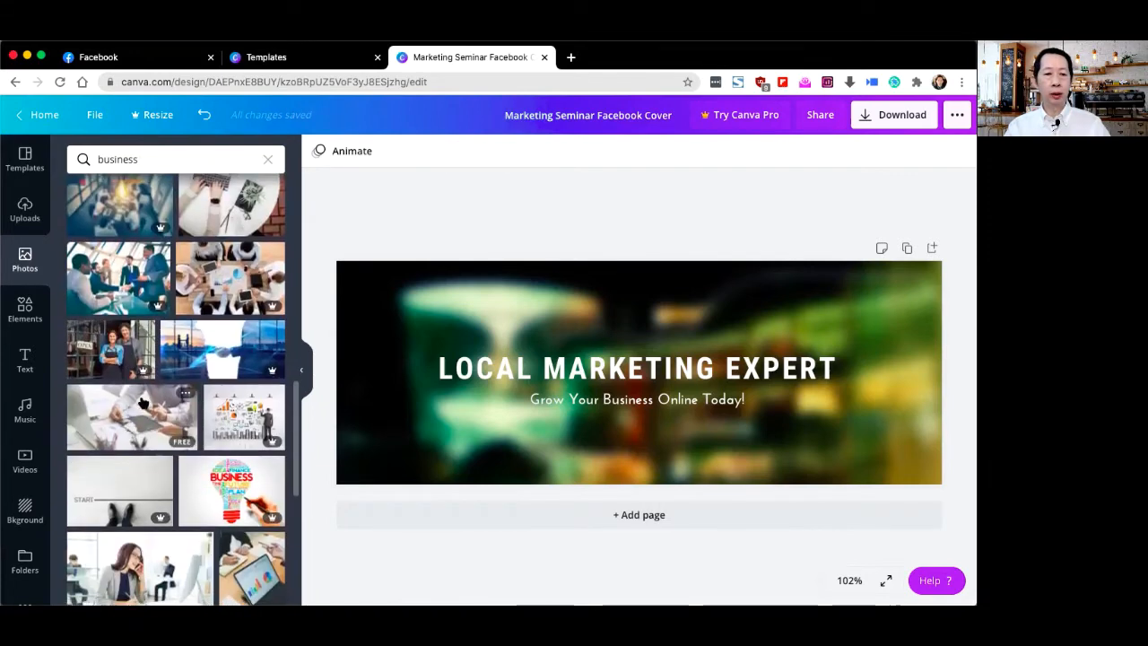
drag(141, 406, 351, 269)
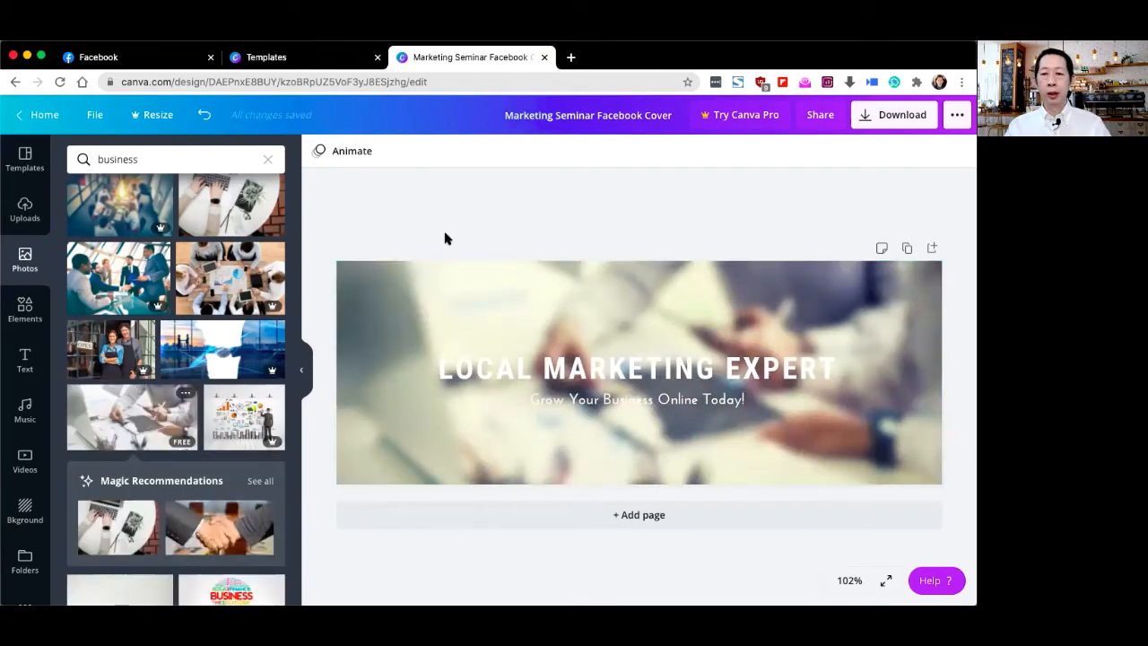
- Try the Nordic, The blues, Edge and Rosie filters on the background photo, and apply the Drama filter
click(480, 306)
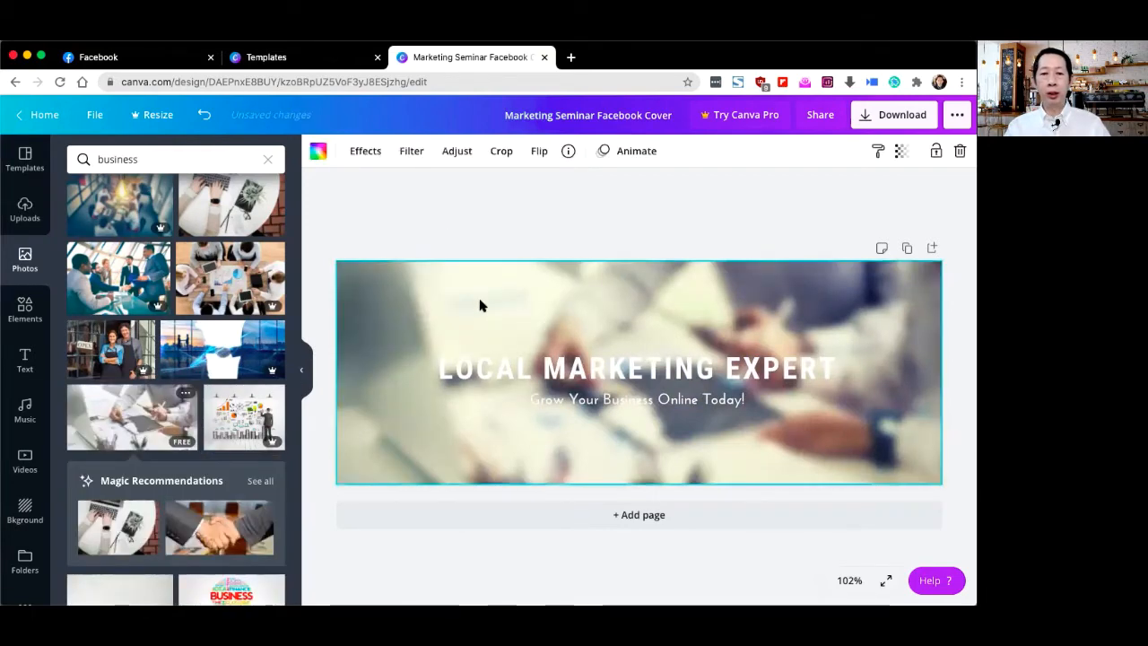
click(365, 152)
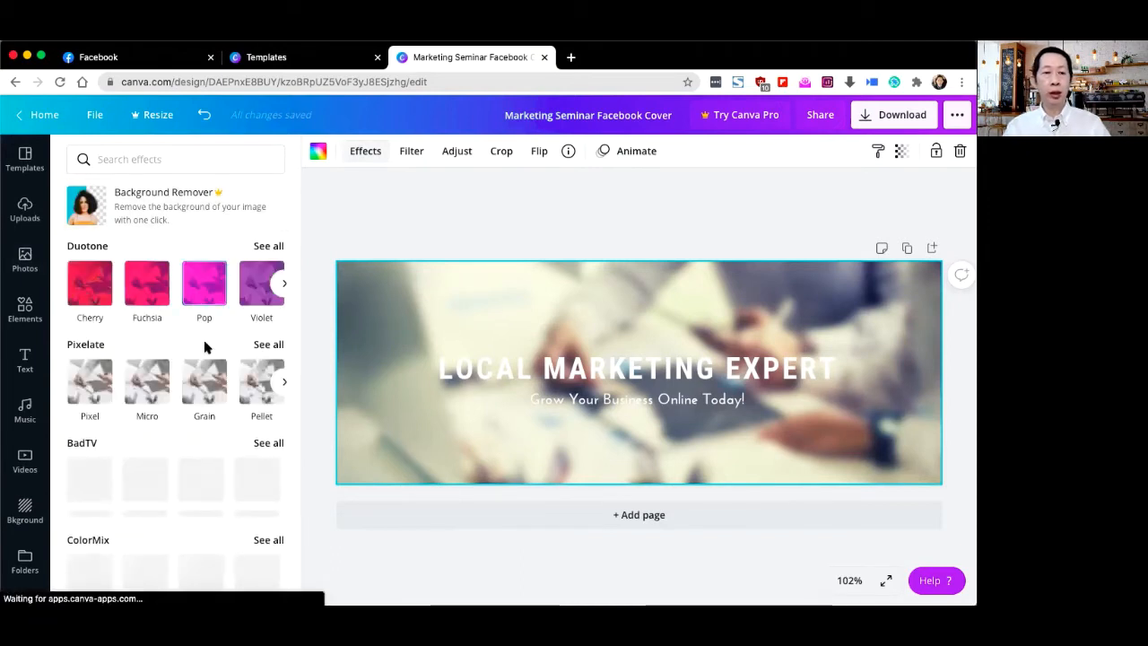
scroll(216, 401, down, 3)
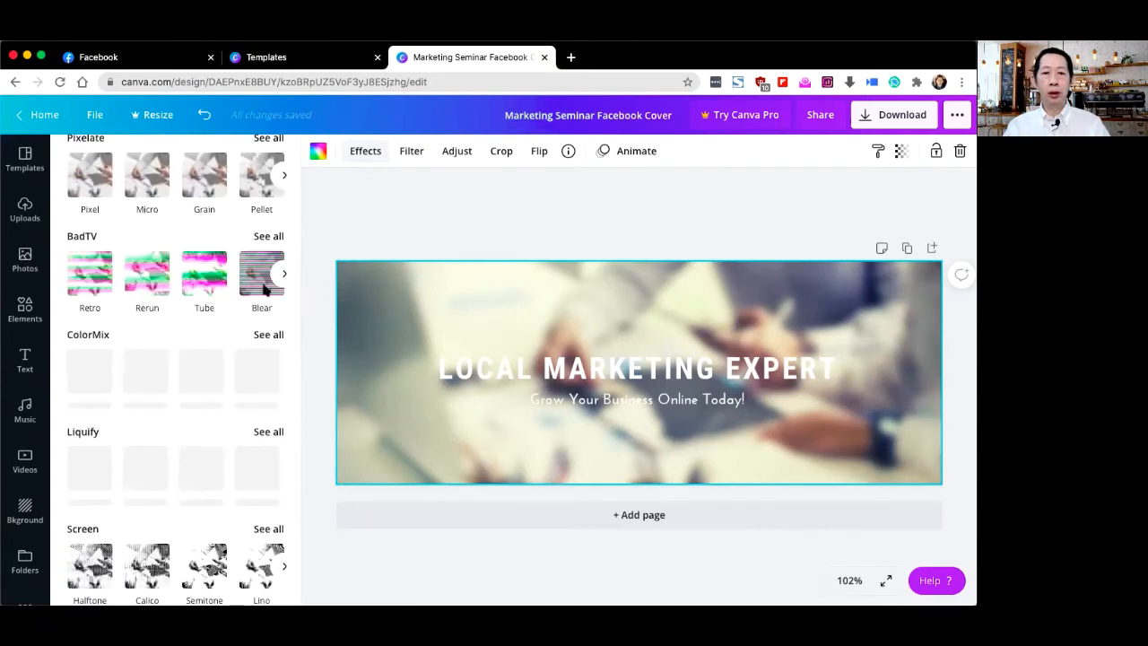
click(412, 152)
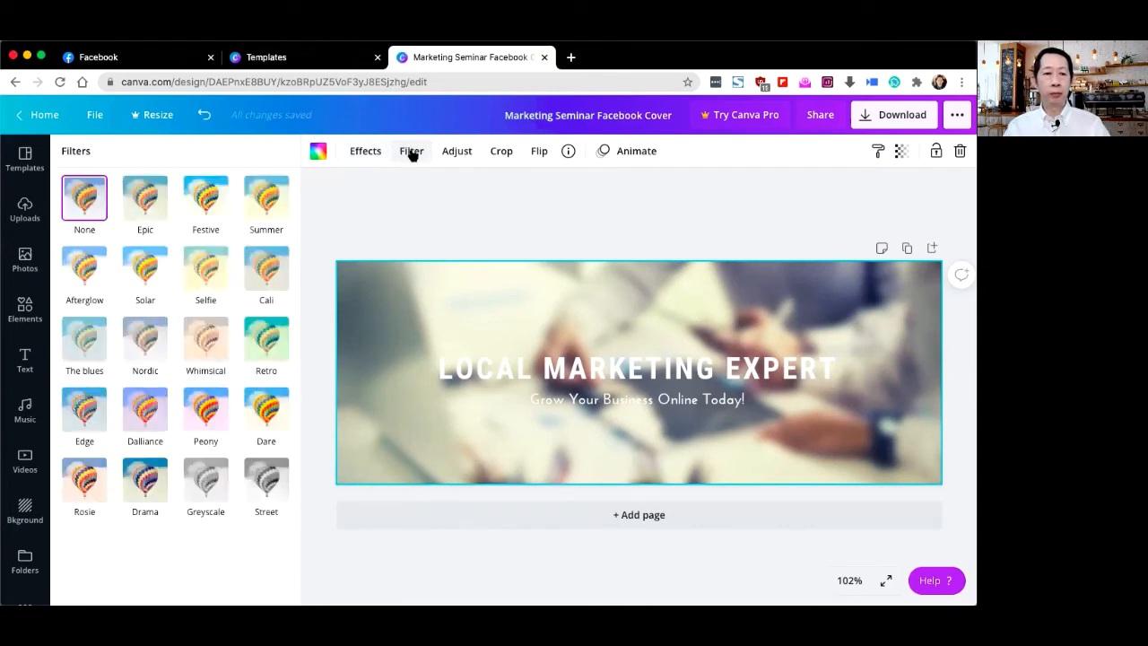
click(148, 341)
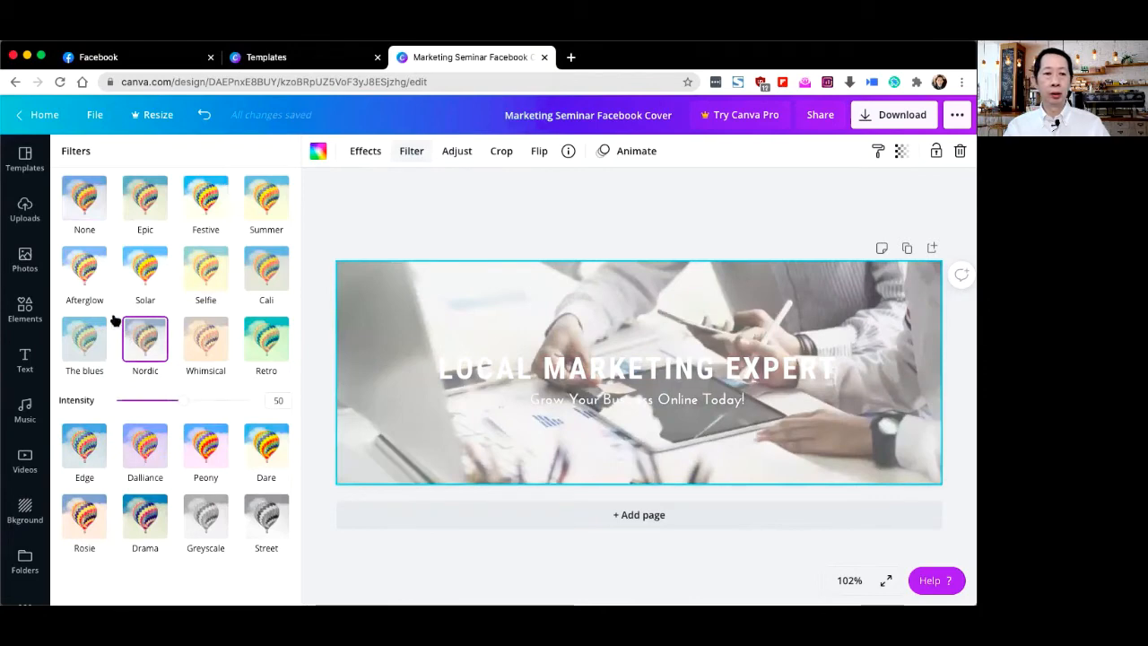
click(88, 348)
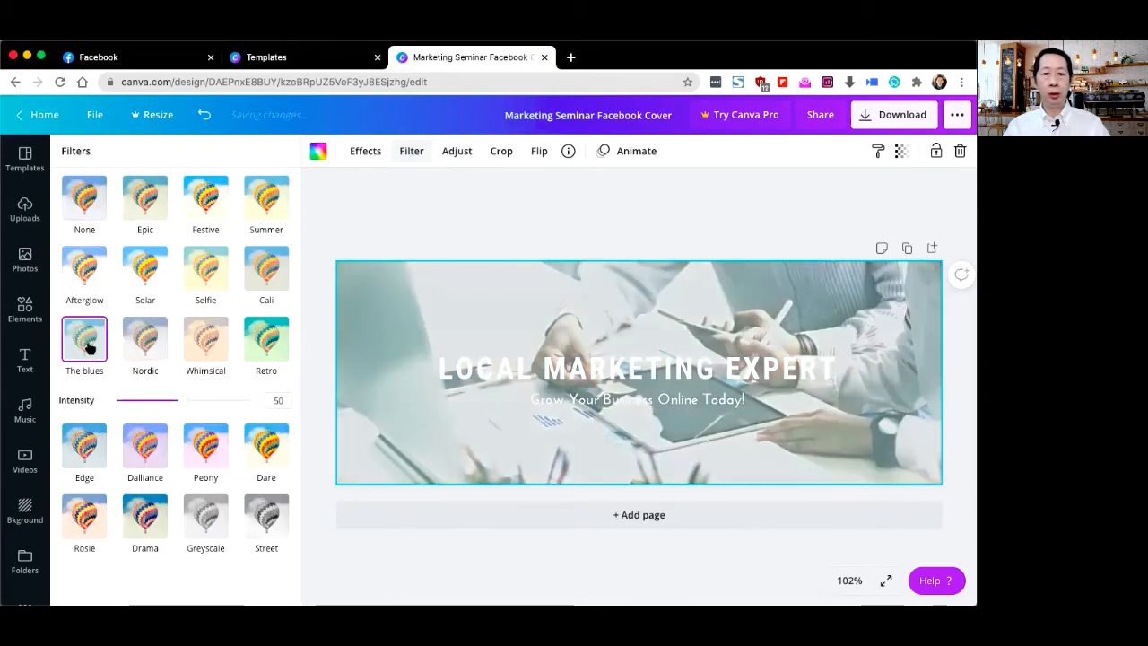
click(91, 456)
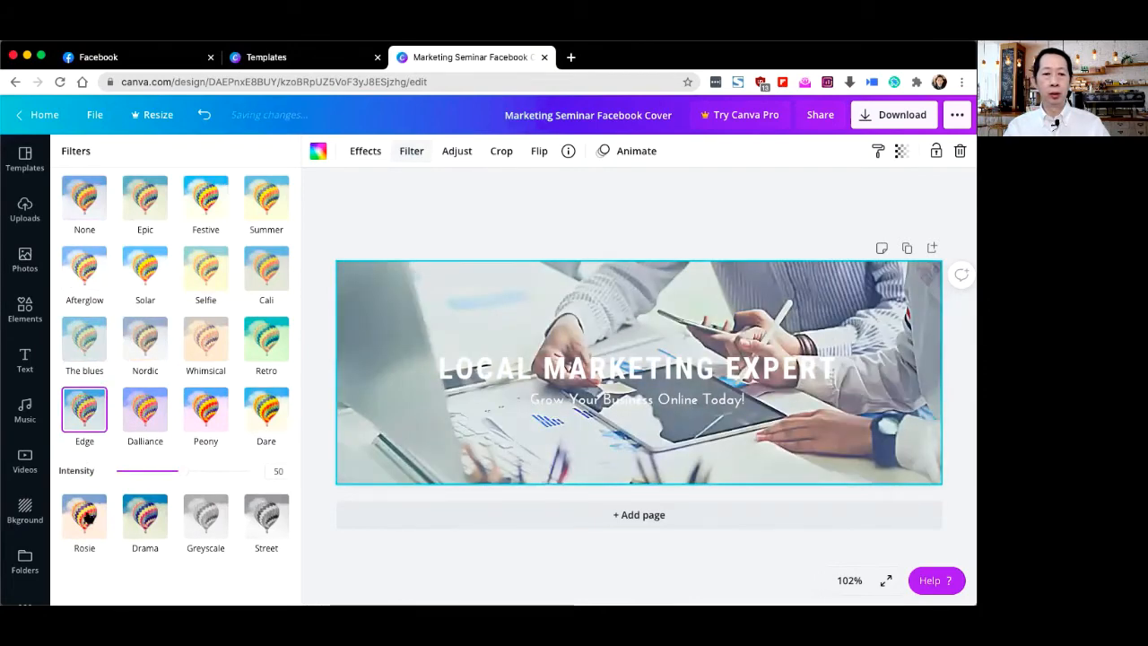
click(90, 525)
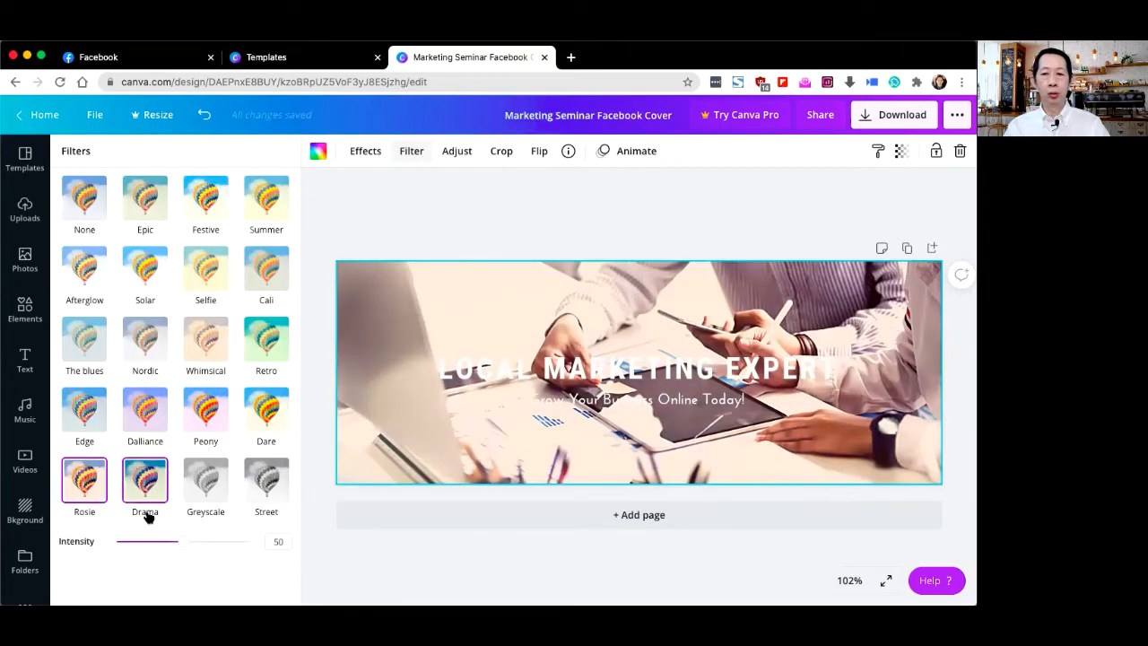
click(146, 489)
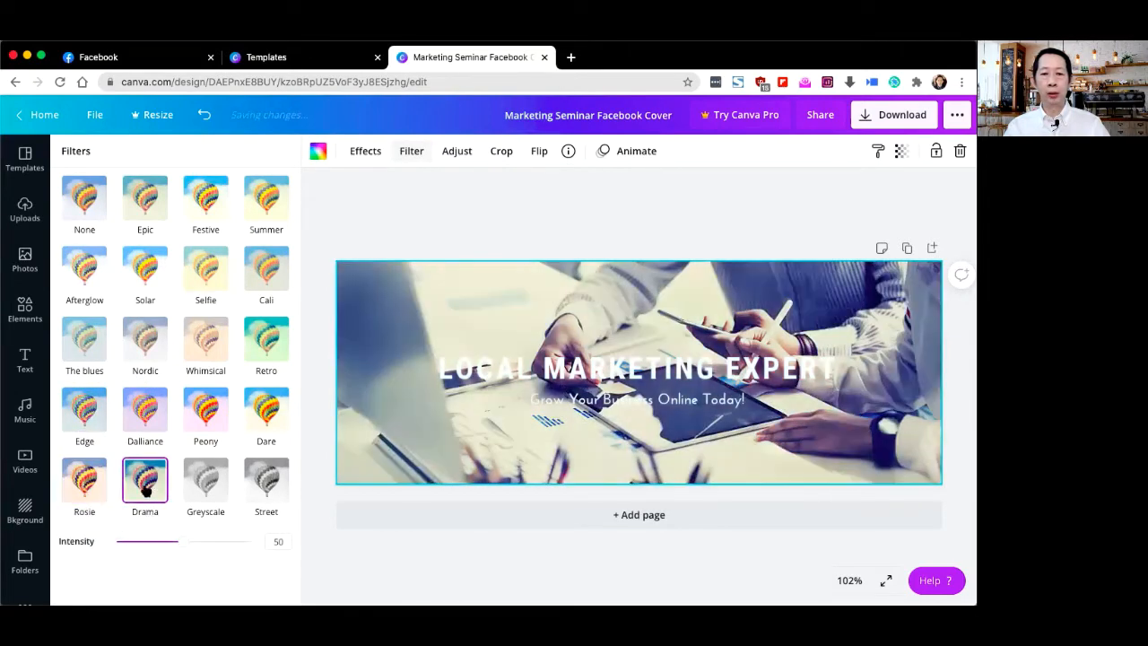
- Try the Summer, Cali, Retro, Solar and Afterglow filters on the background photo, and reapply Drama
click(267, 204)
click(266, 300)
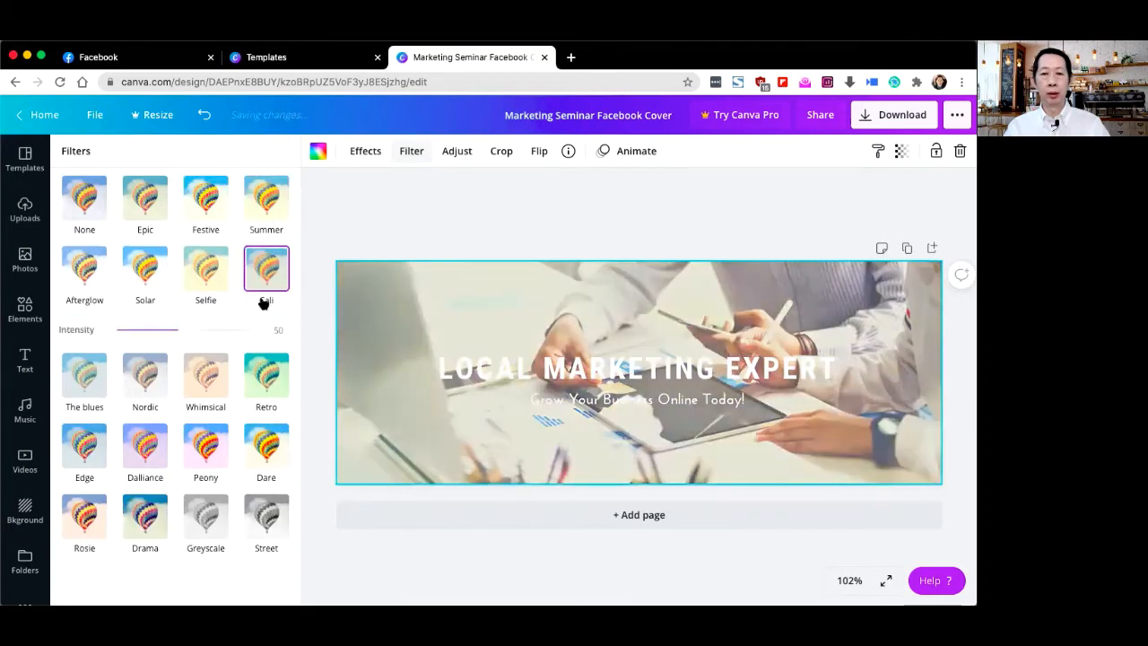
click(267, 375)
click(145, 269)
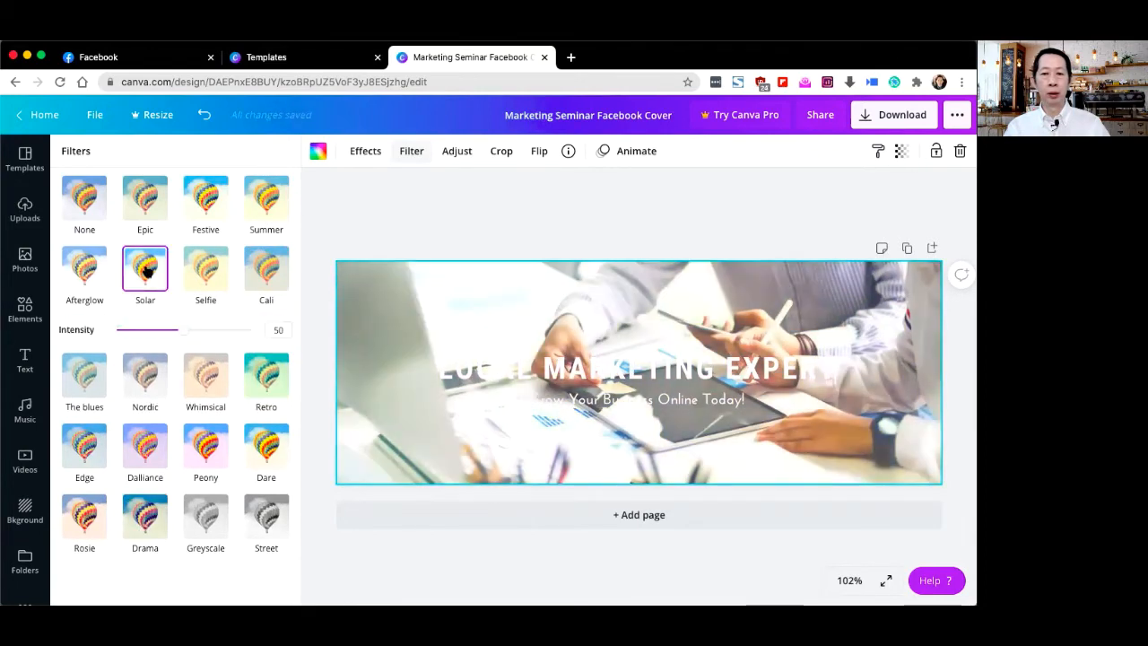
click(86, 267)
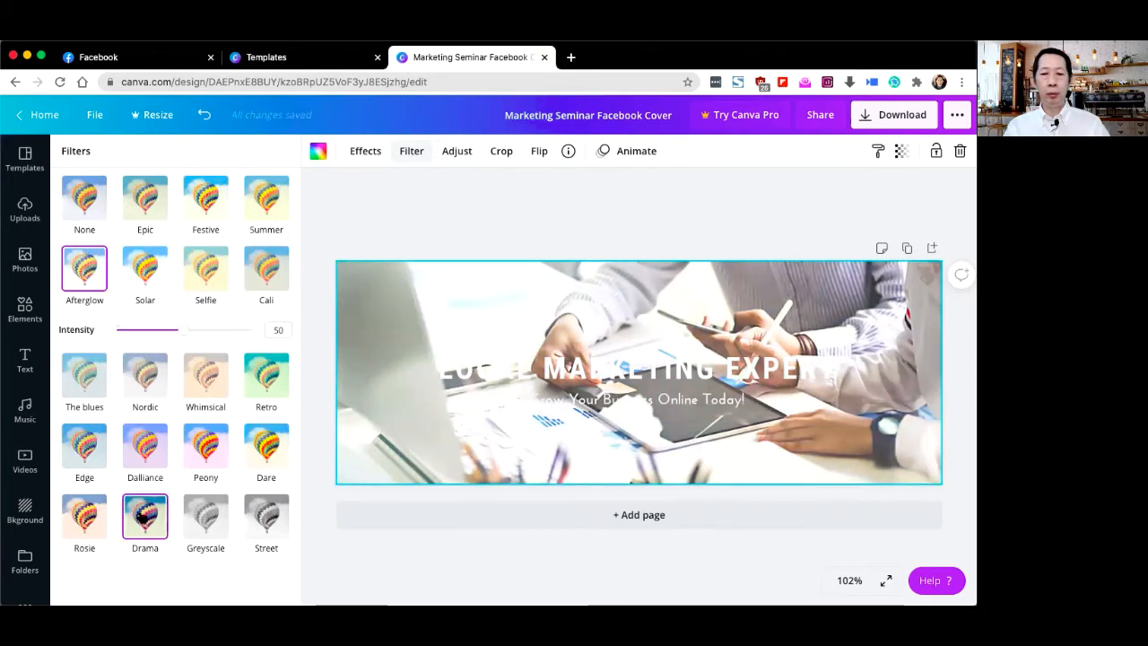
click(144, 519)
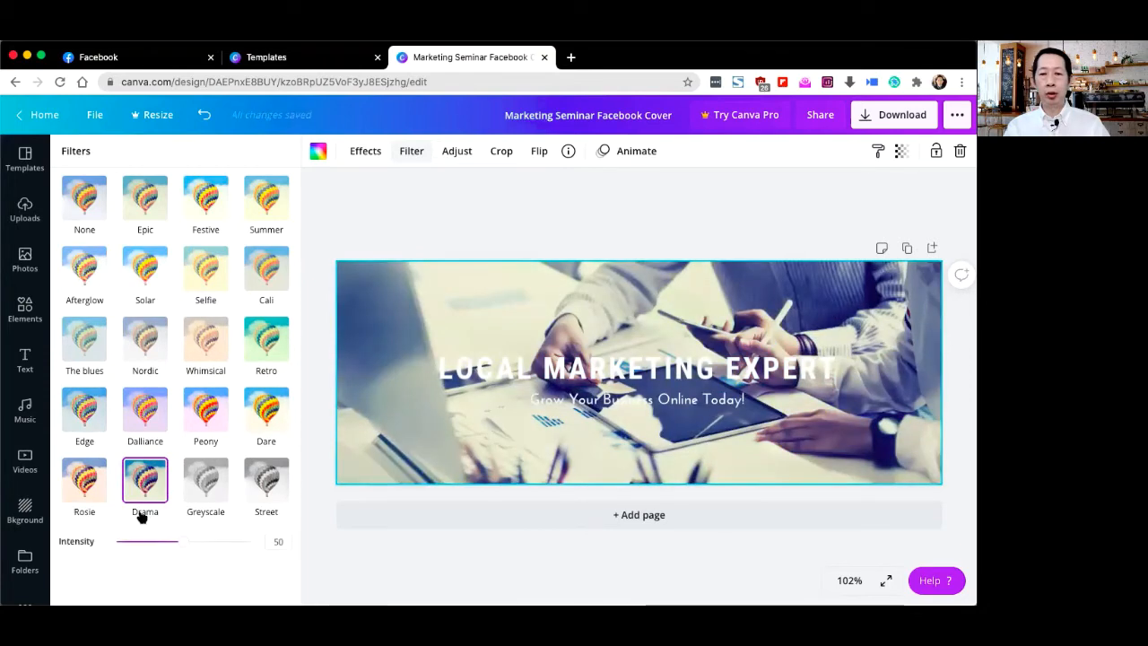
- Apply the Lift text effect to the "LOCAL MARKETING EXPERT" headline and deselect it
click(506, 370)
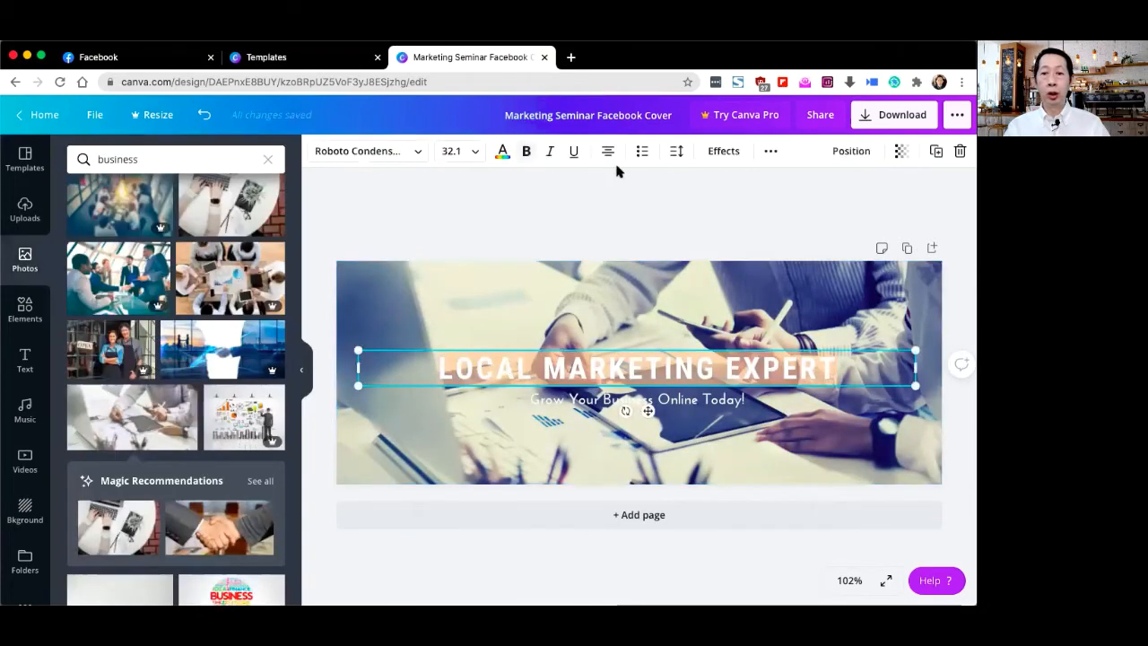
click(724, 150)
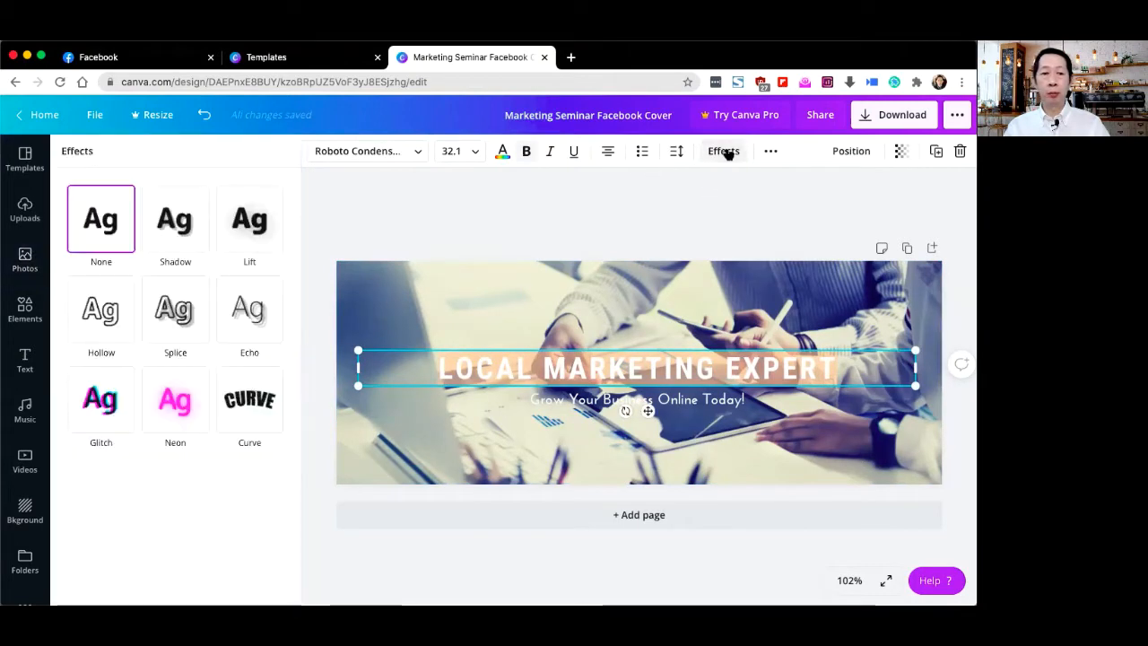
click(243, 223)
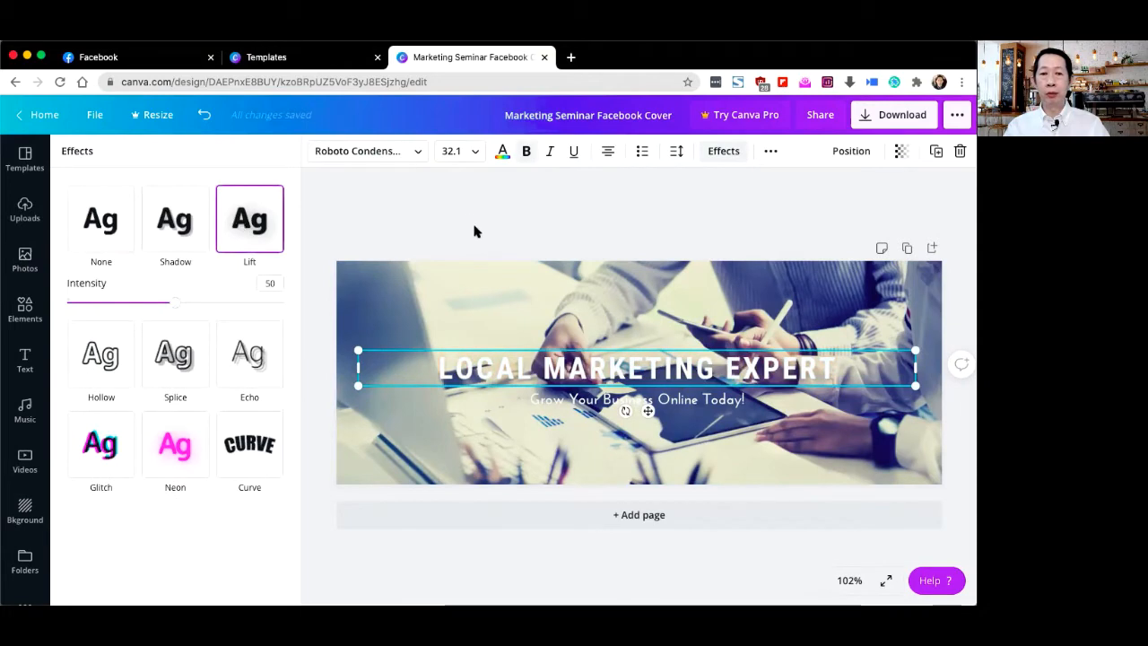
click(472, 219)
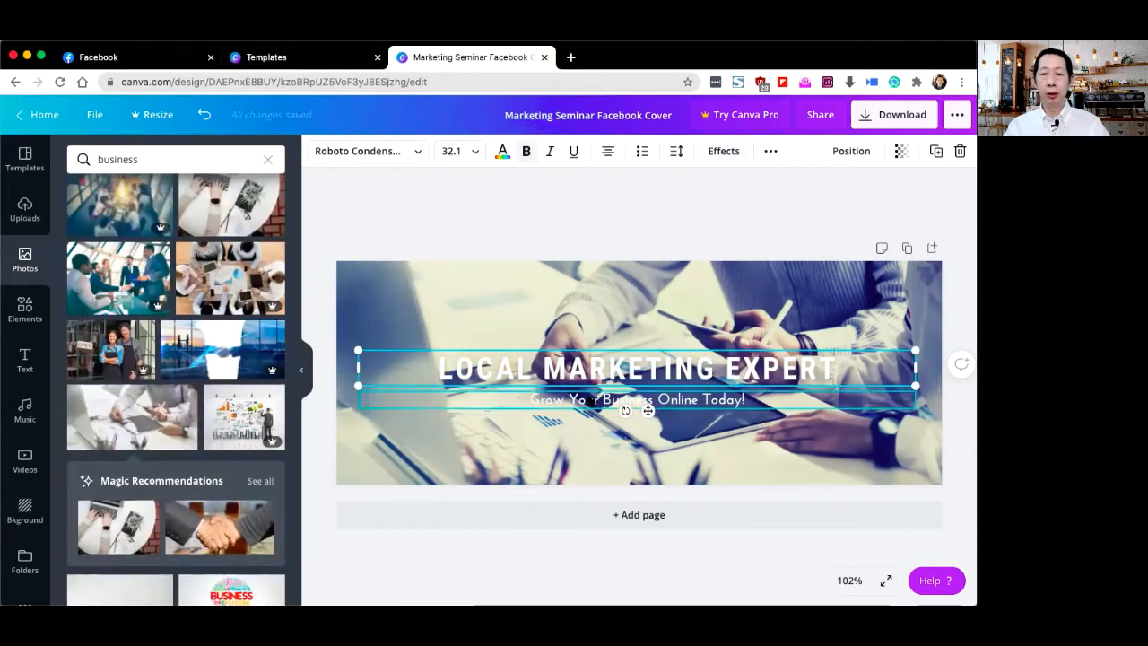
- Change the font of the subtitle "Grow Your Business Online Today!" to Open Sans Extra Bold
click(590, 400)
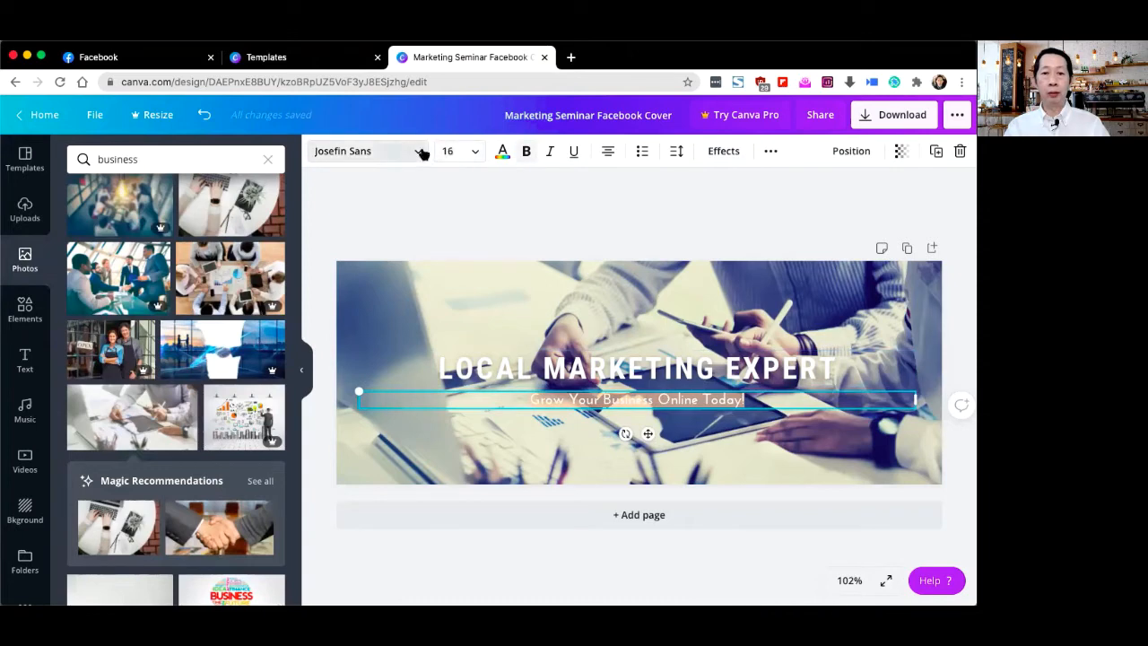
click(420, 153)
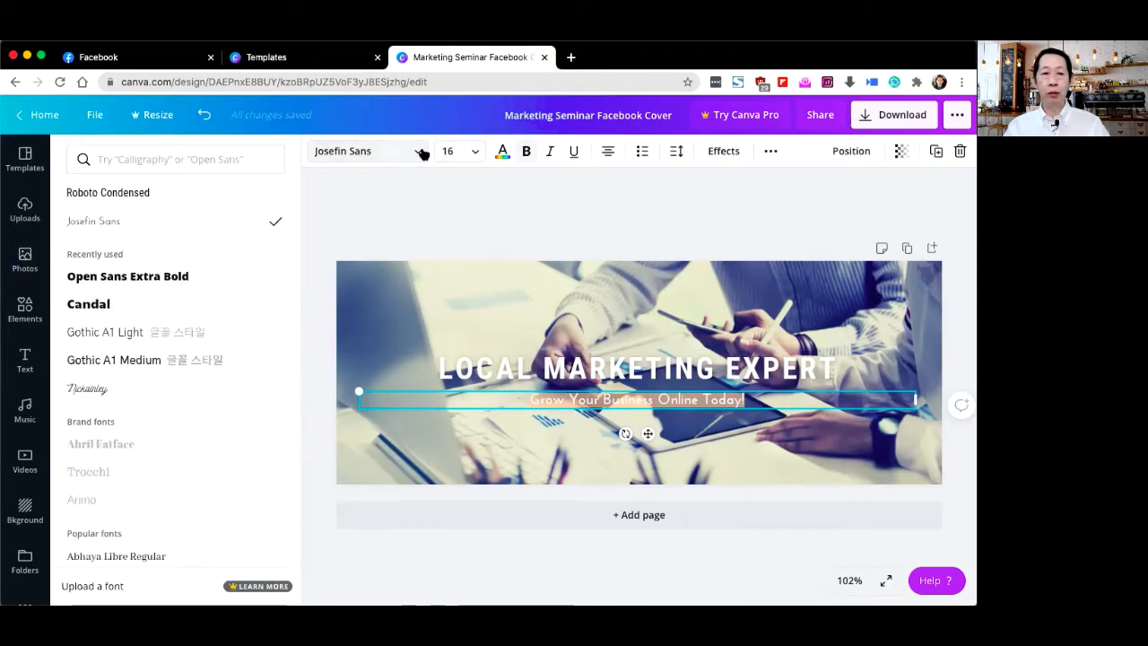
click(225, 281)
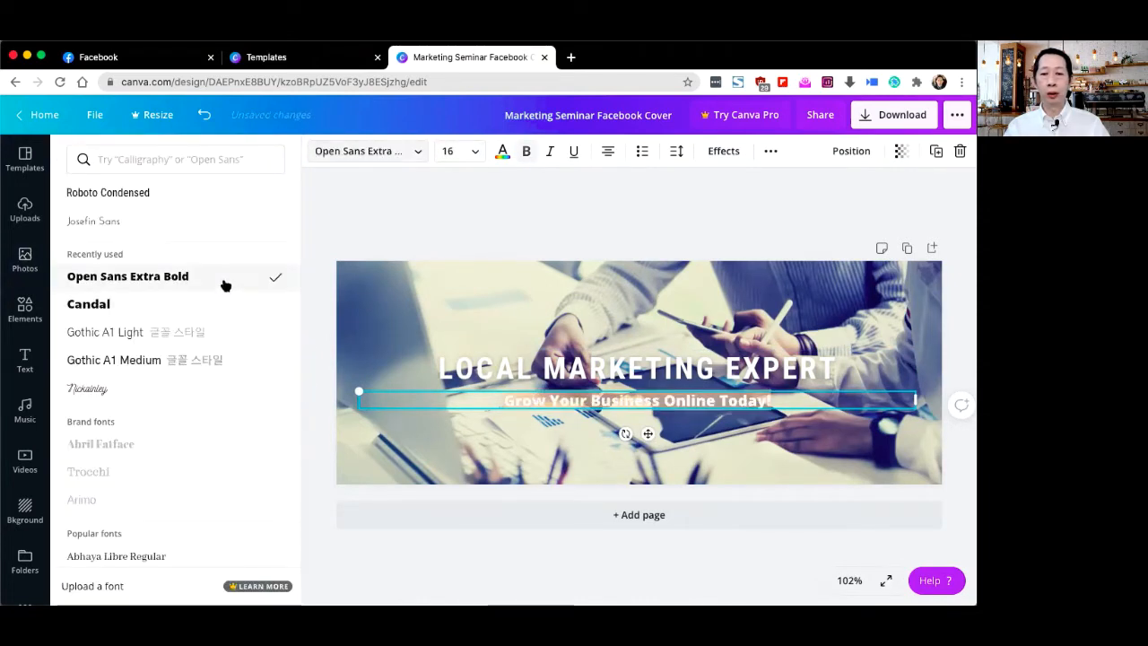
- Try the Candal font, blue and green on the subtitle, and settle on Roboto Condensed in red
click(202, 307)
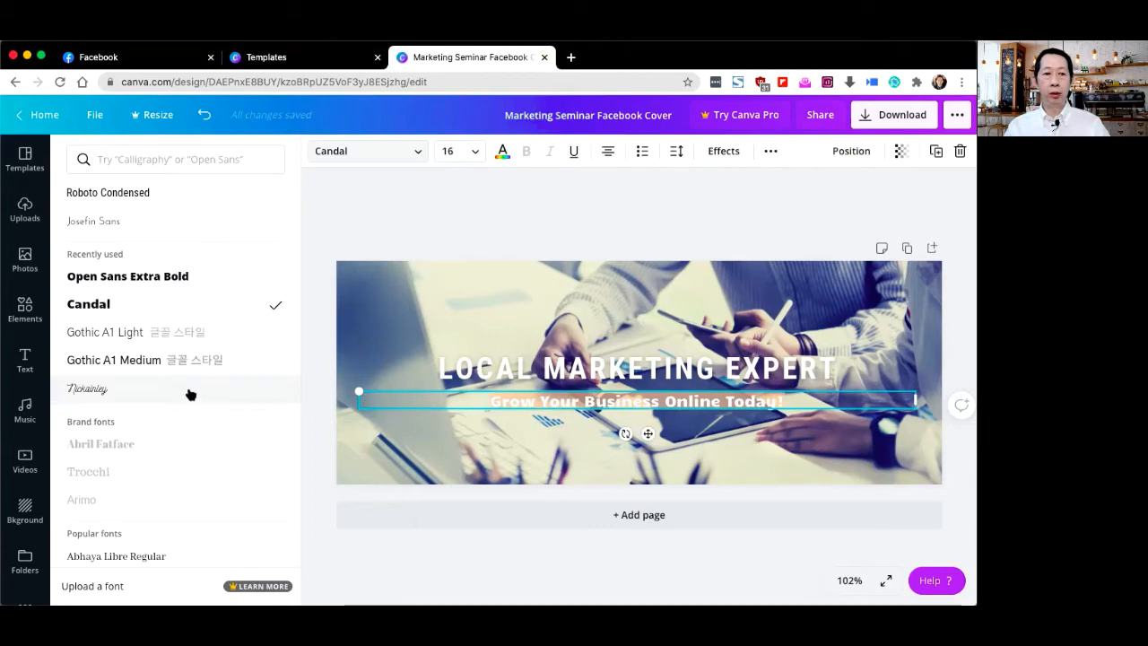
click(205, 195)
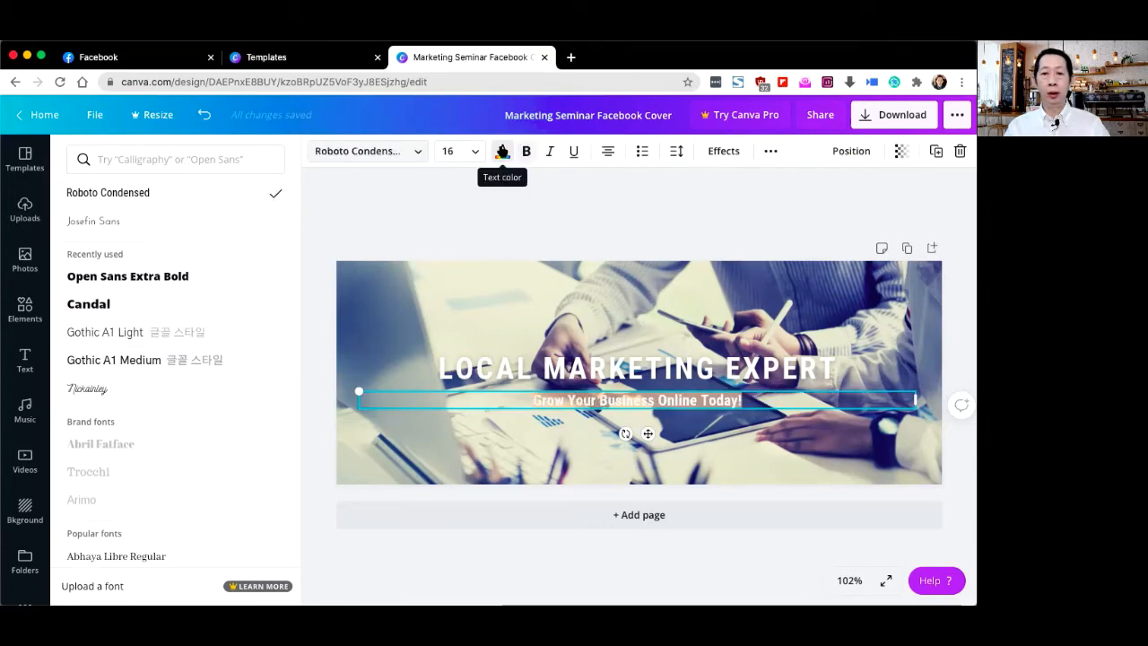
click(502, 153)
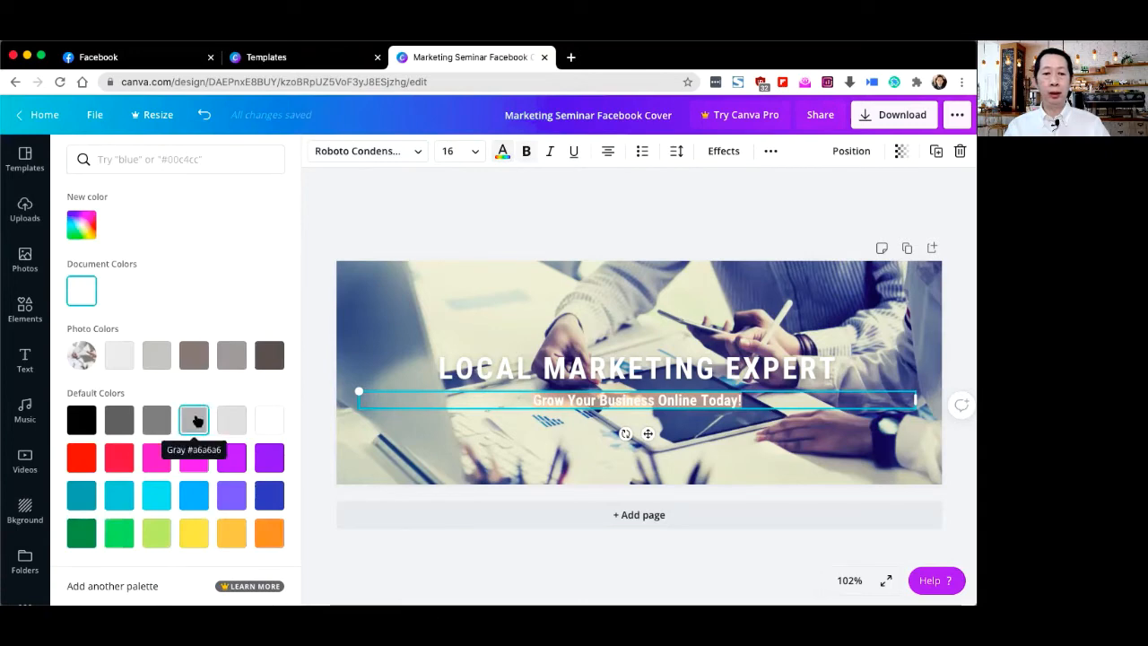
click(269, 457)
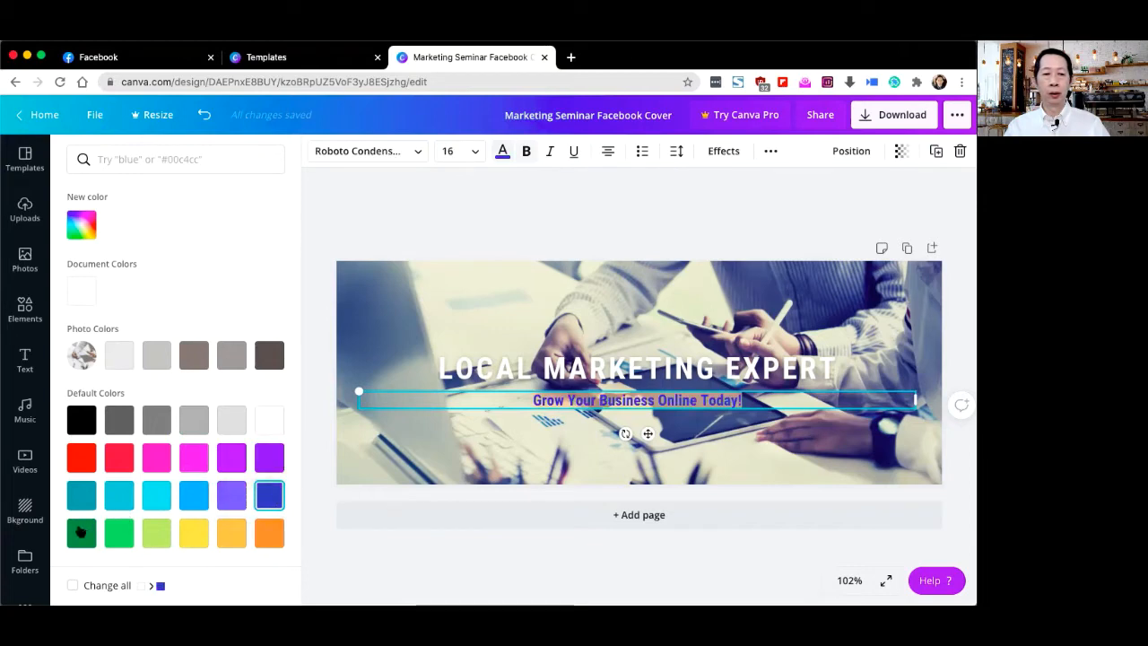
click(80, 533)
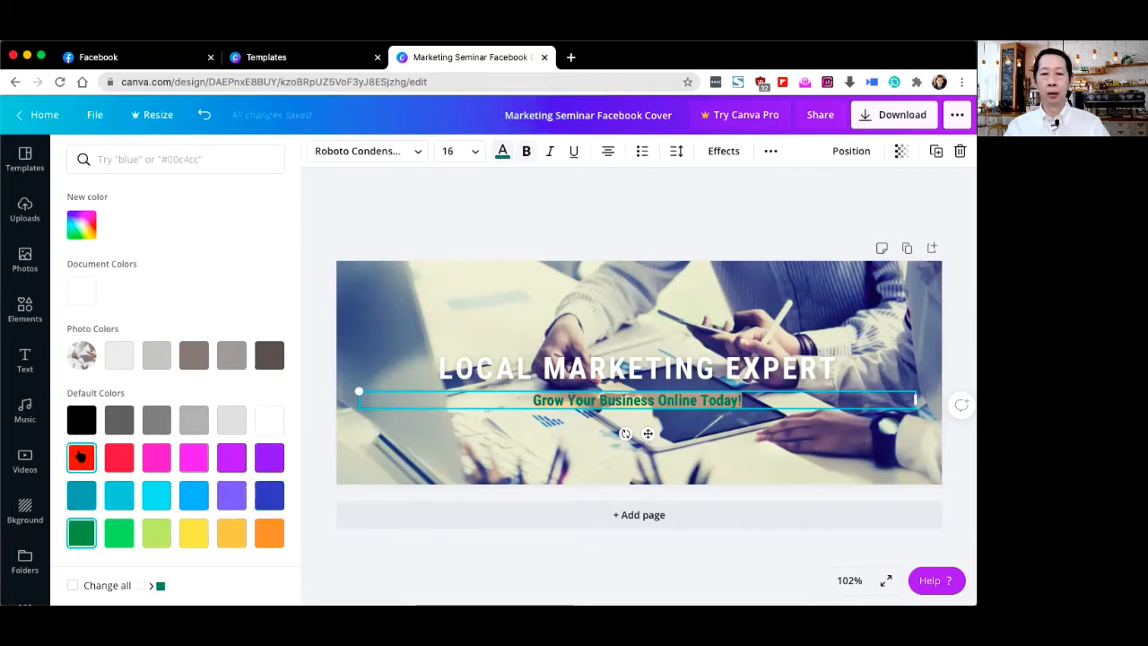
click(79, 456)
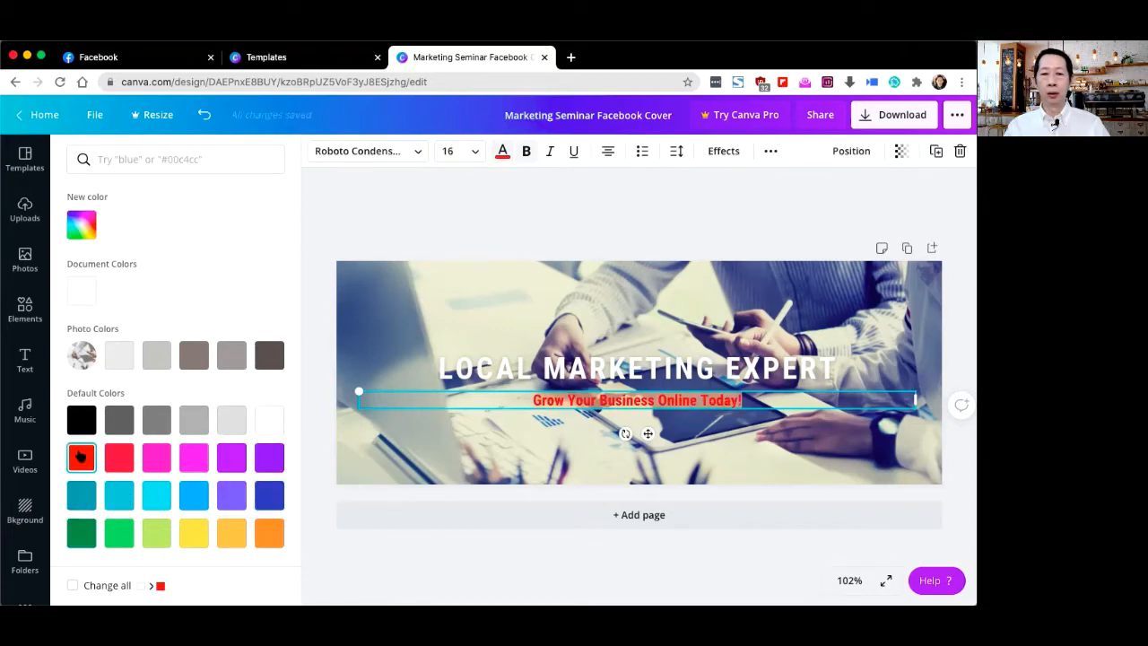
click(500, 230)
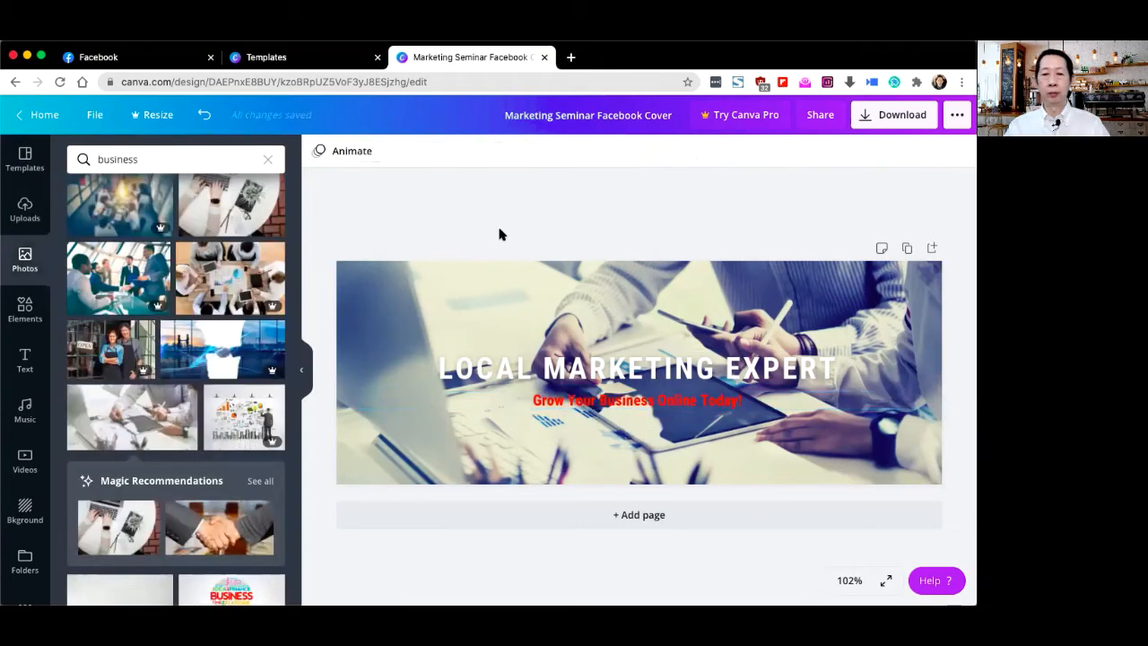
- Apply the Shadow text effect to the subtitle "Grow Your Business Online Today!" and deselect it
click(601, 403)
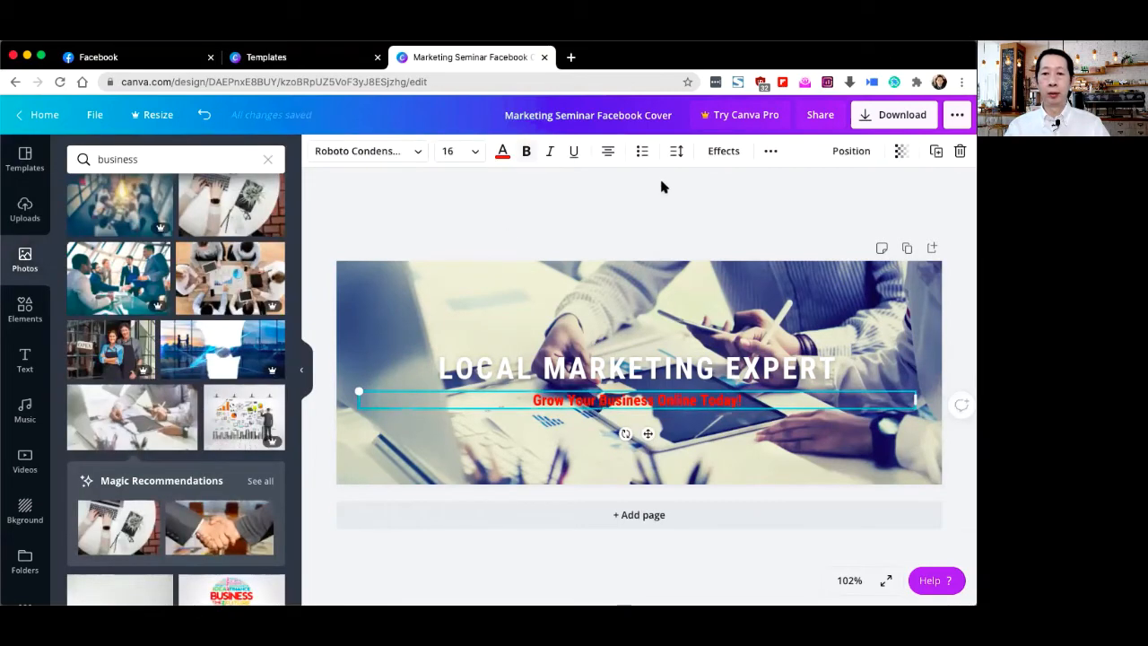
click(724, 151)
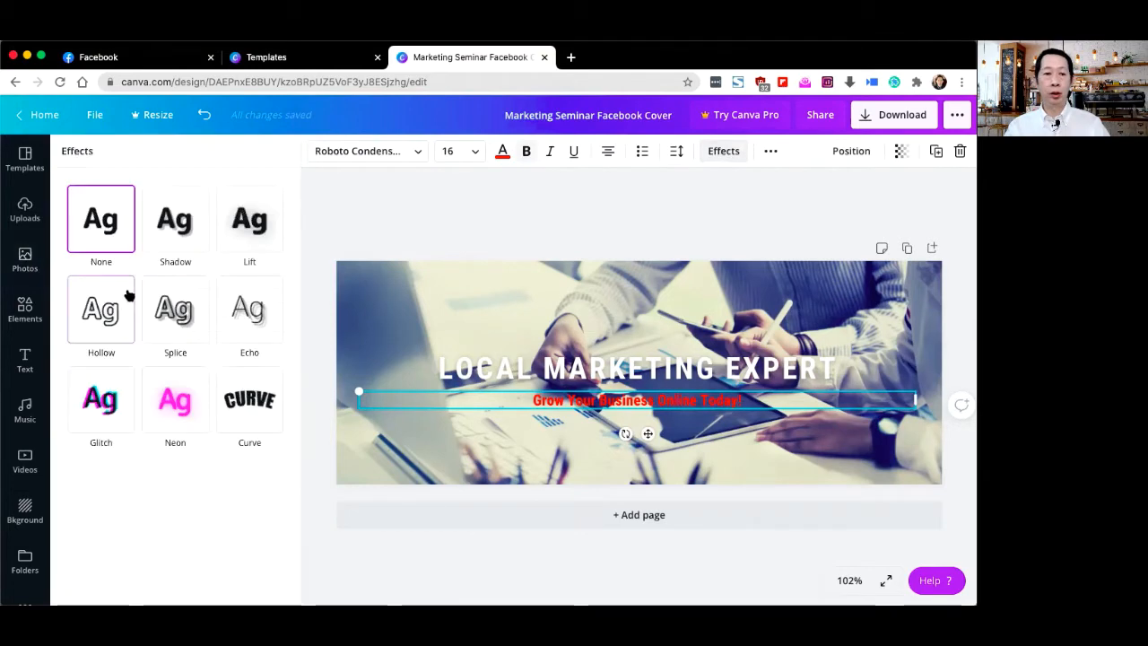
click(173, 218)
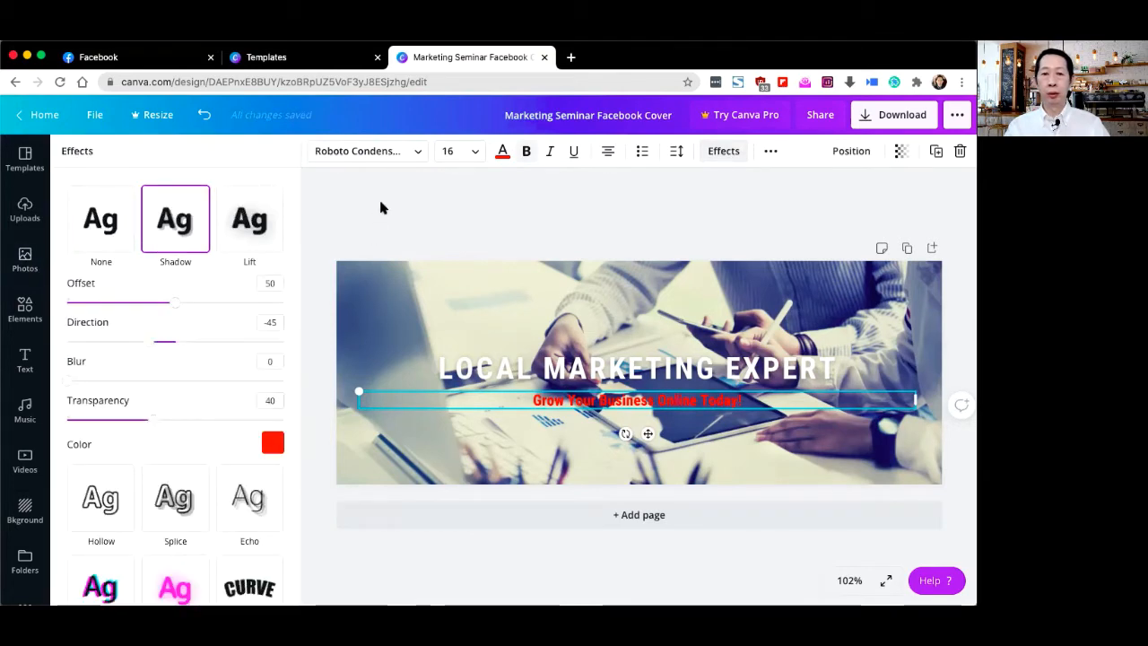
click(383, 210)
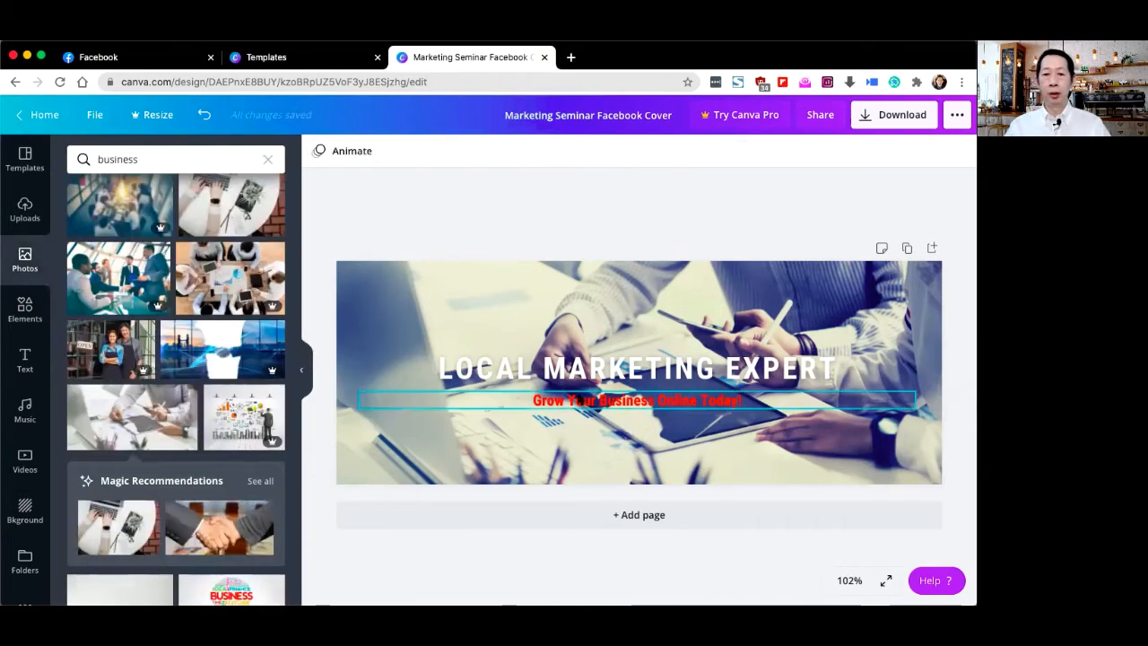
- Set the letter spacing of the subtitle "Grow Your Business Online Today!" to 50
click(612, 405)
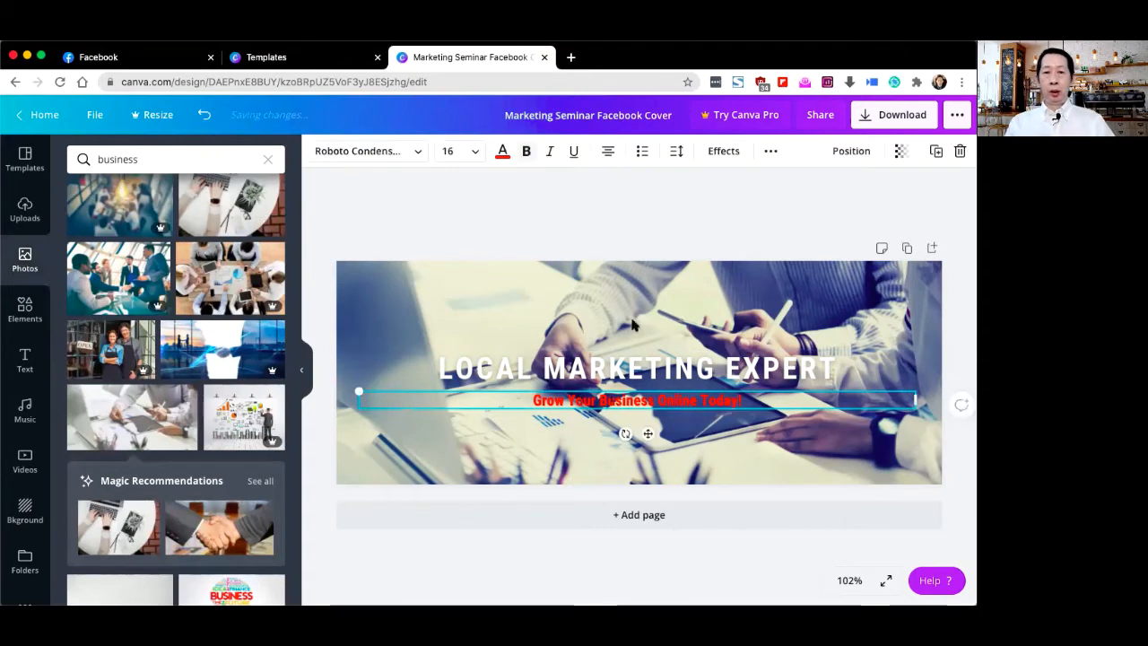
click(676, 151)
click(859, 193)
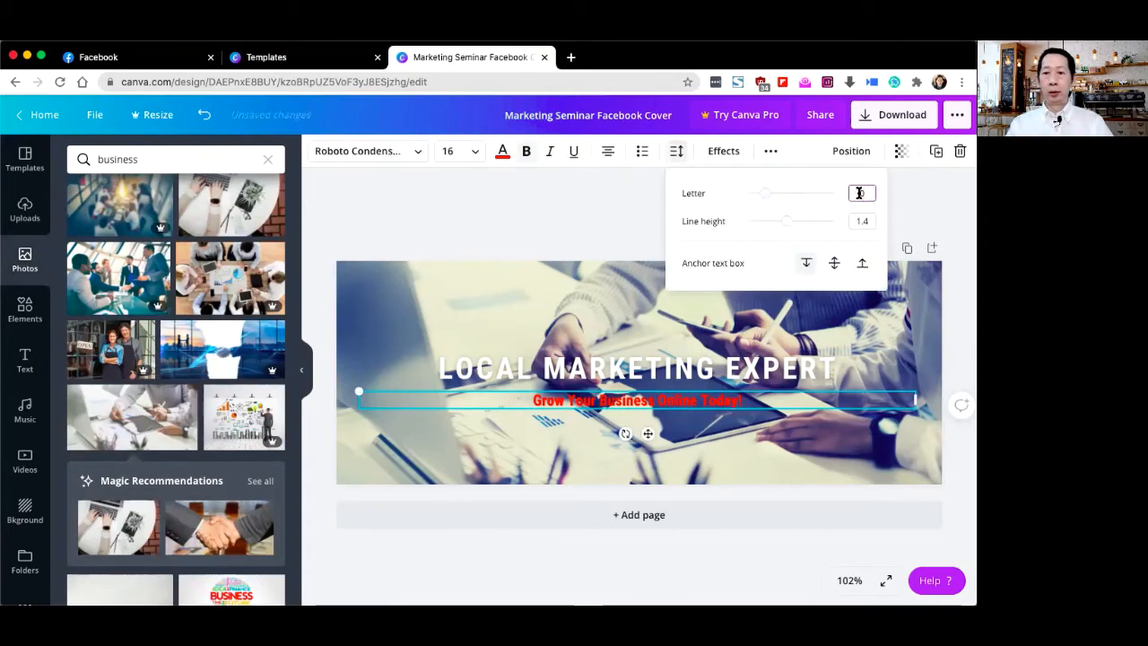
text(50)
key(Return)
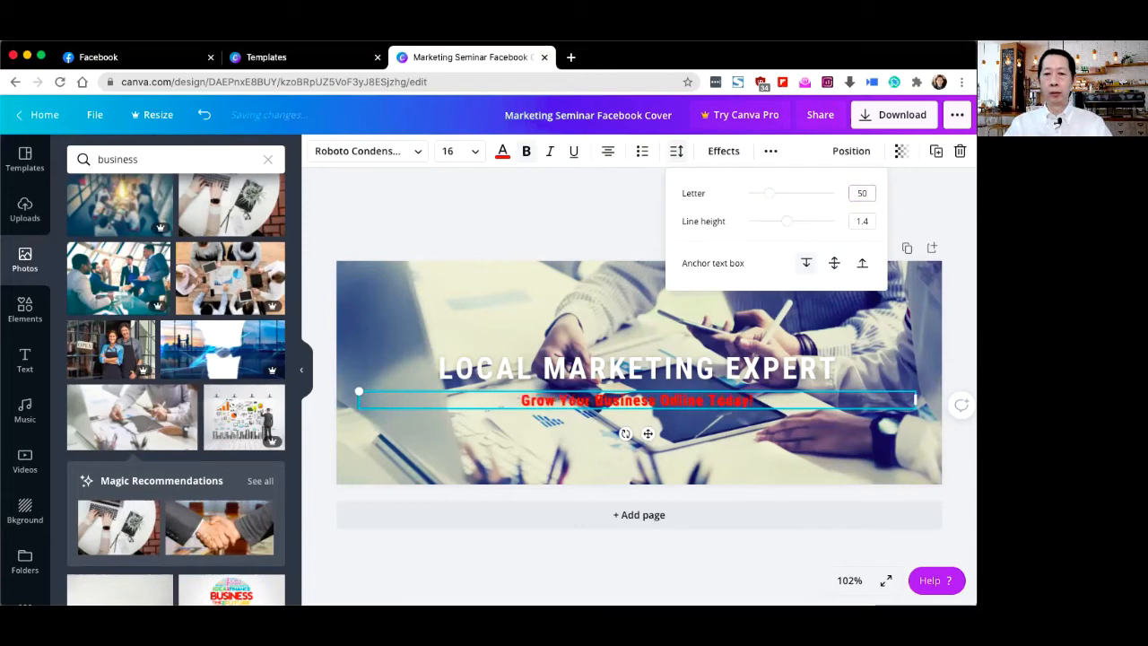
click(592, 219)
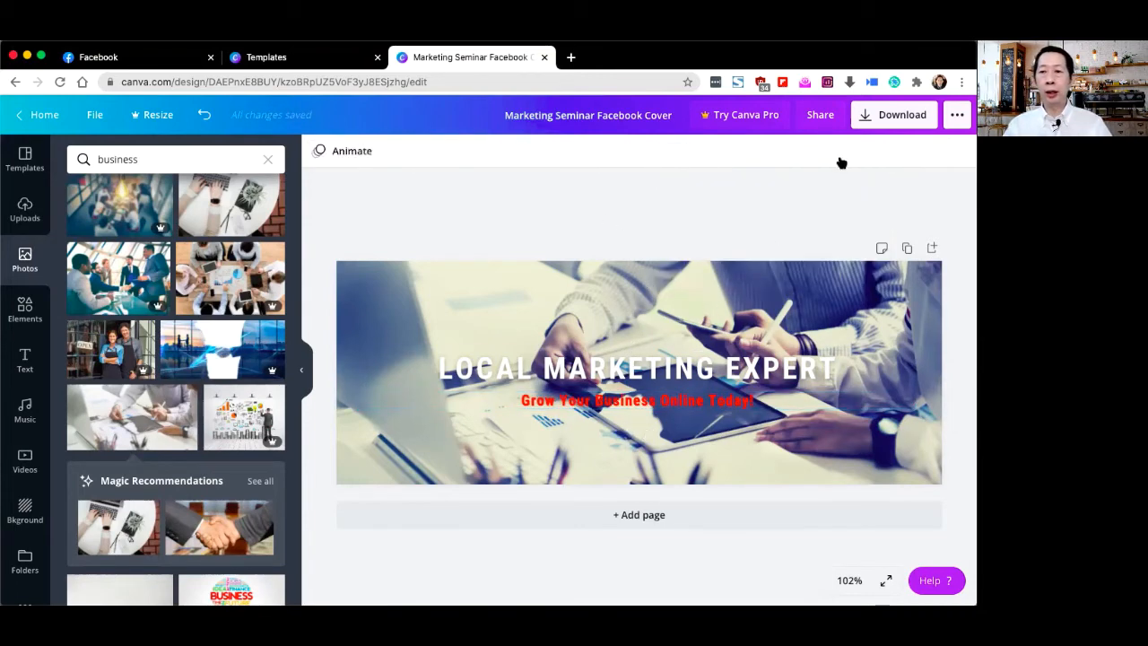
- Download the finished cover design as a JPG file
click(891, 118)
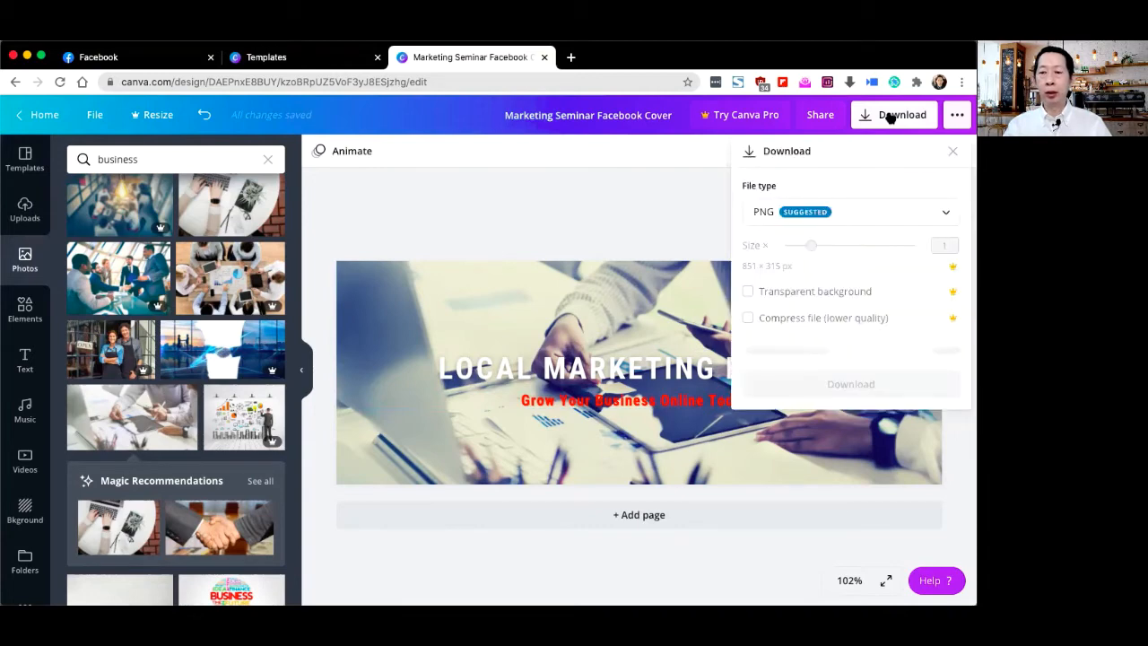
click(844, 220)
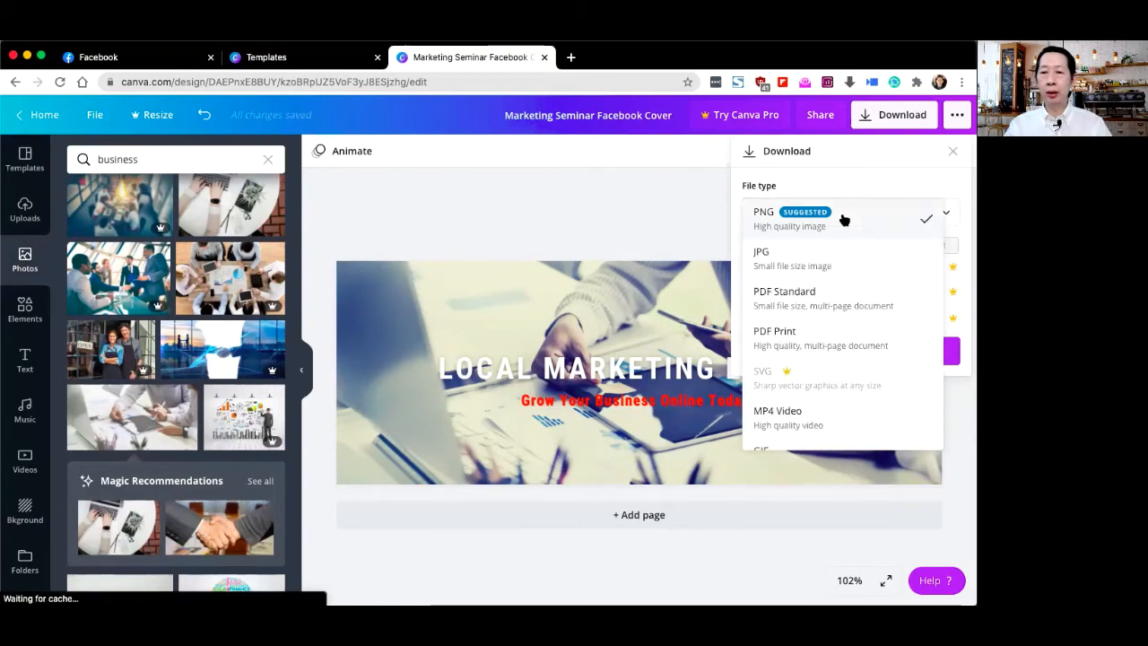
click(823, 260)
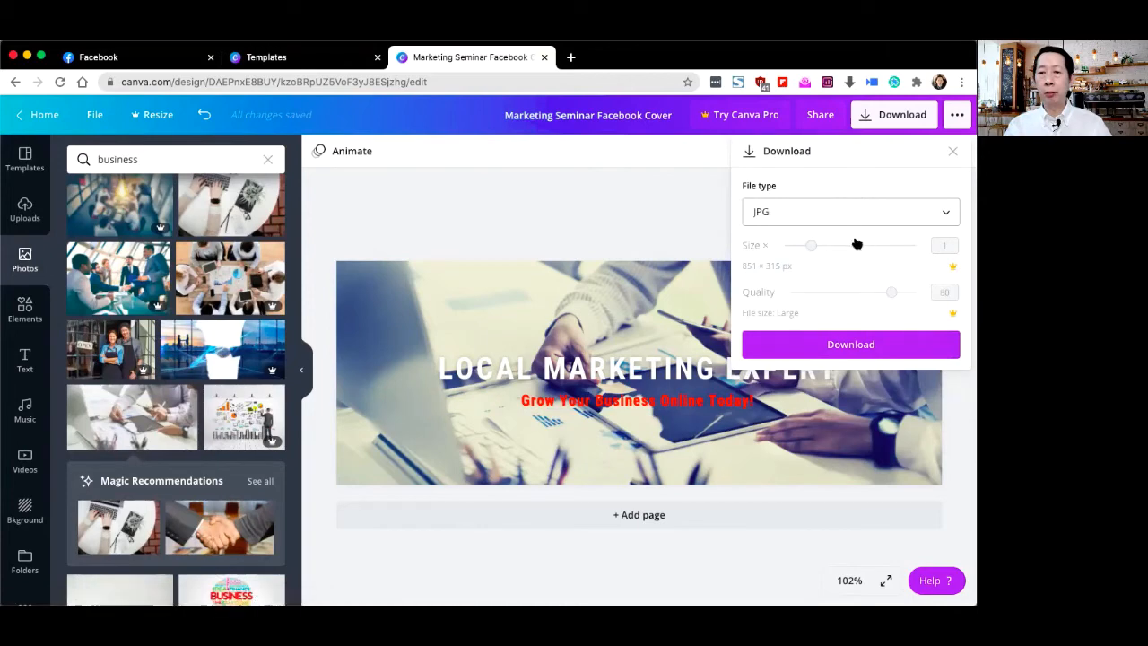
click(844, 346)
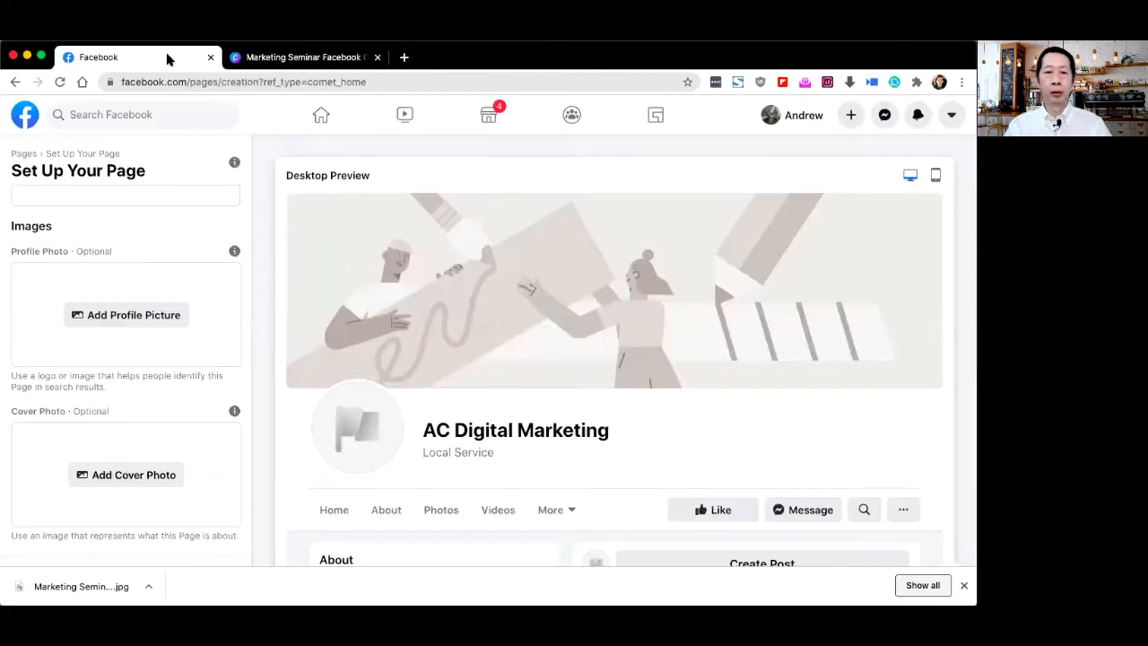
- Switch to the Facebook page setup, add the downloaded JPG as the cover photo, adjust its position and save the page
click(376, 56)
click(169, 57)
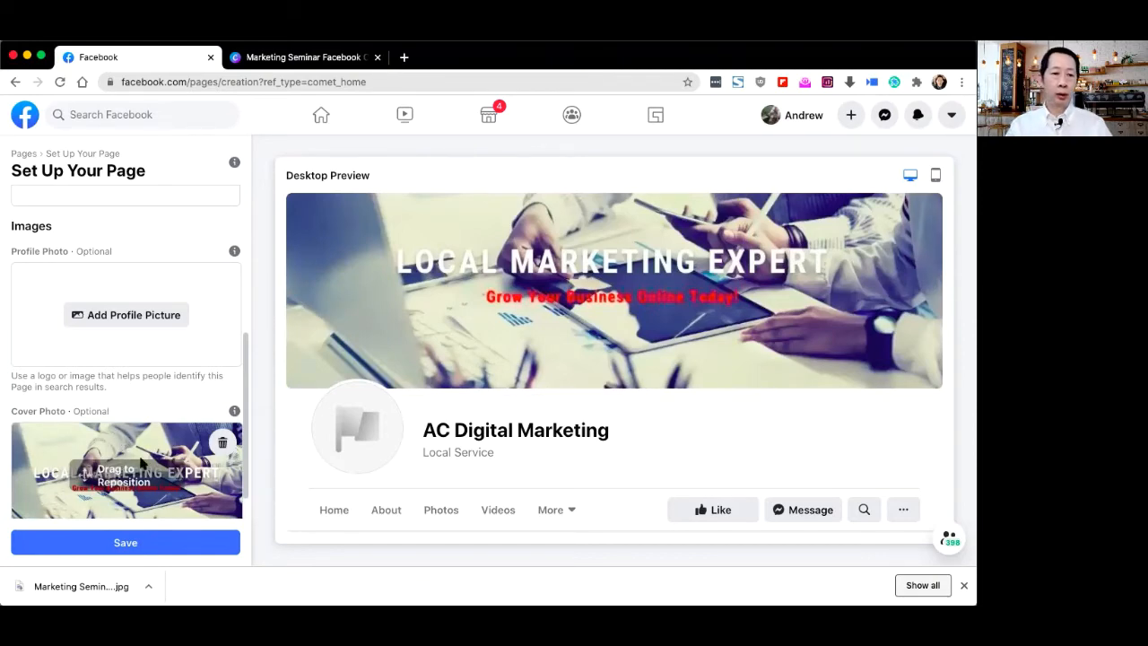
mouse_move(145, 450)
mouse_down()
mouse_move(163, 460)
mouse_move(147, 462)
mouse_up()
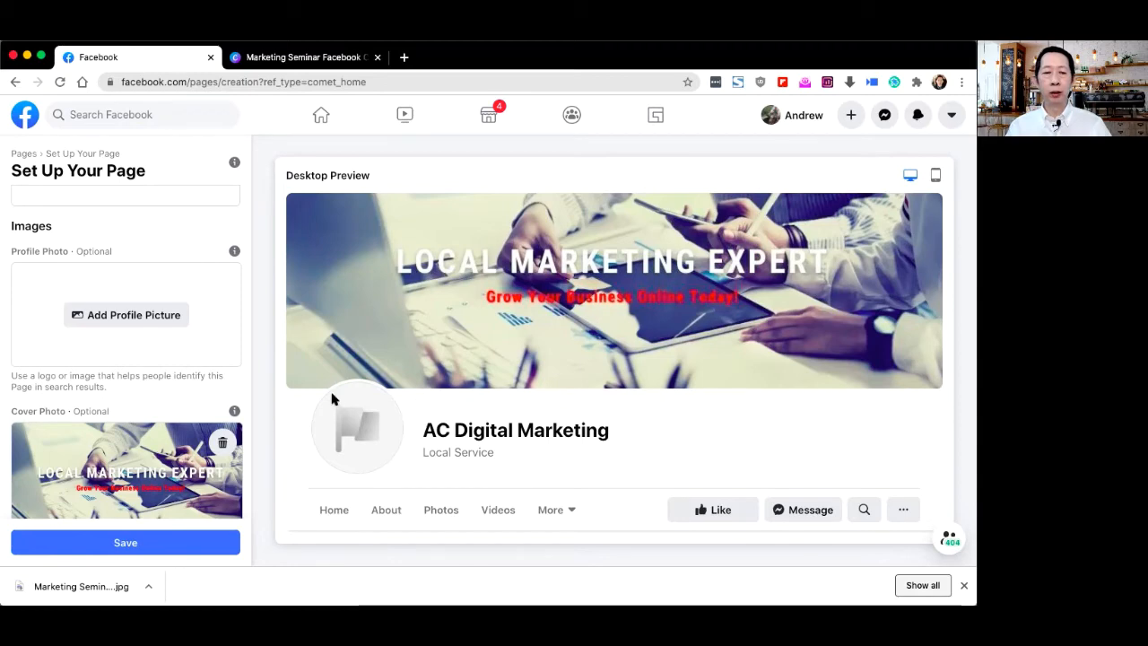
click(135, 545)
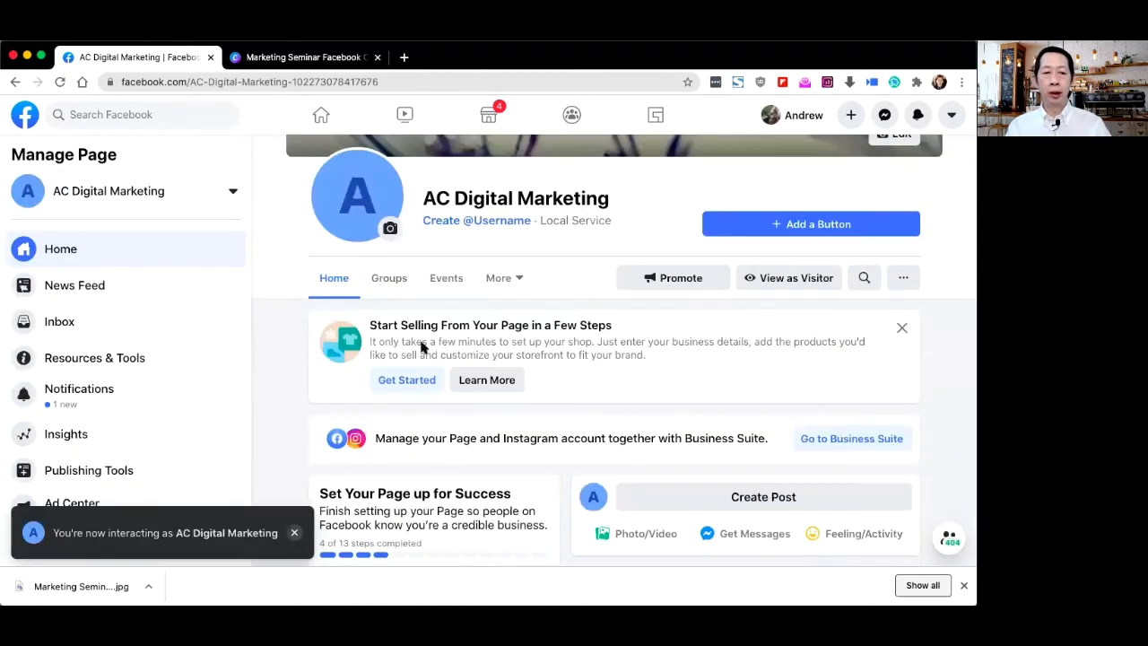
- Add a Send Message action button to the AC Digital Marketing page
click(820, 224)
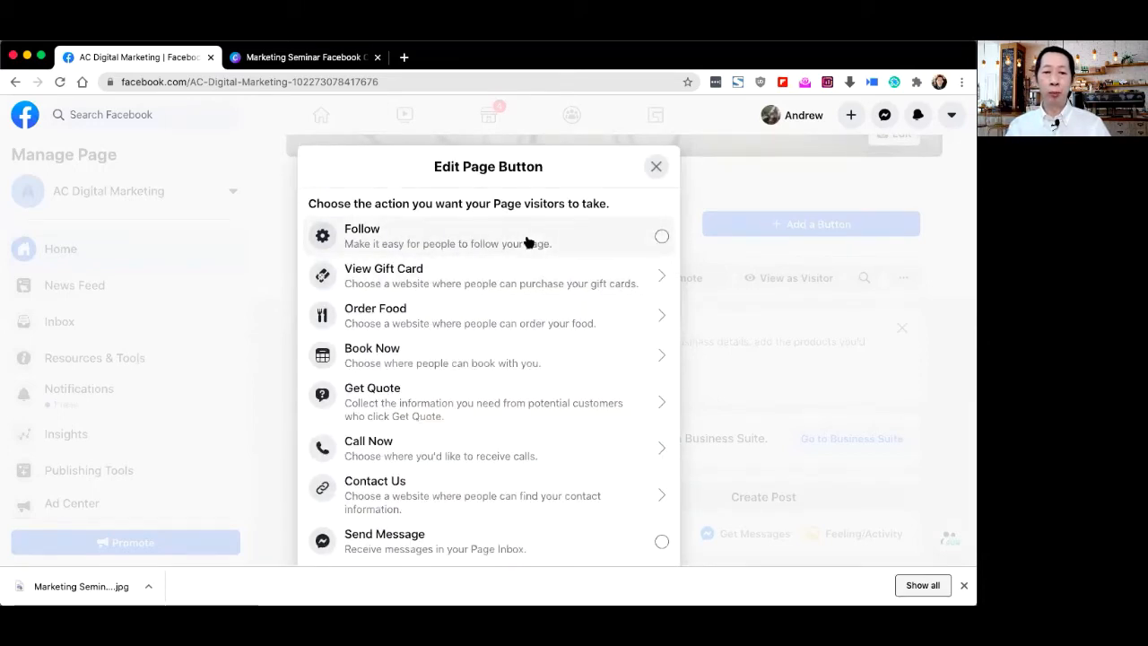
scroll(497, 403, down, 3)
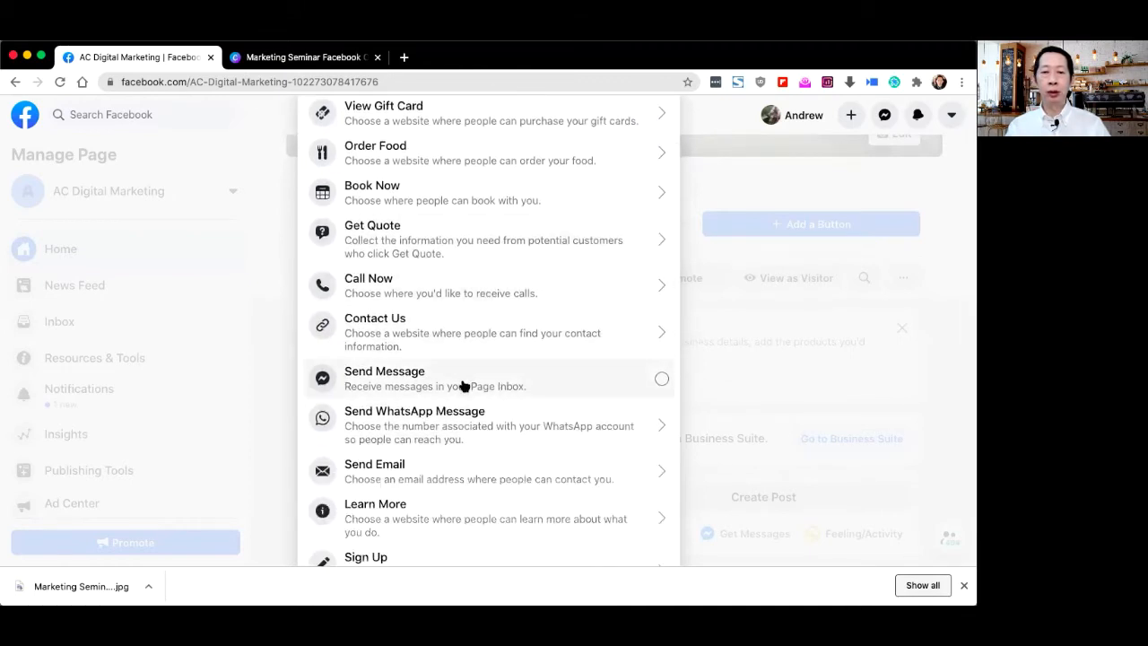
scroll(464, 386, down, 1)
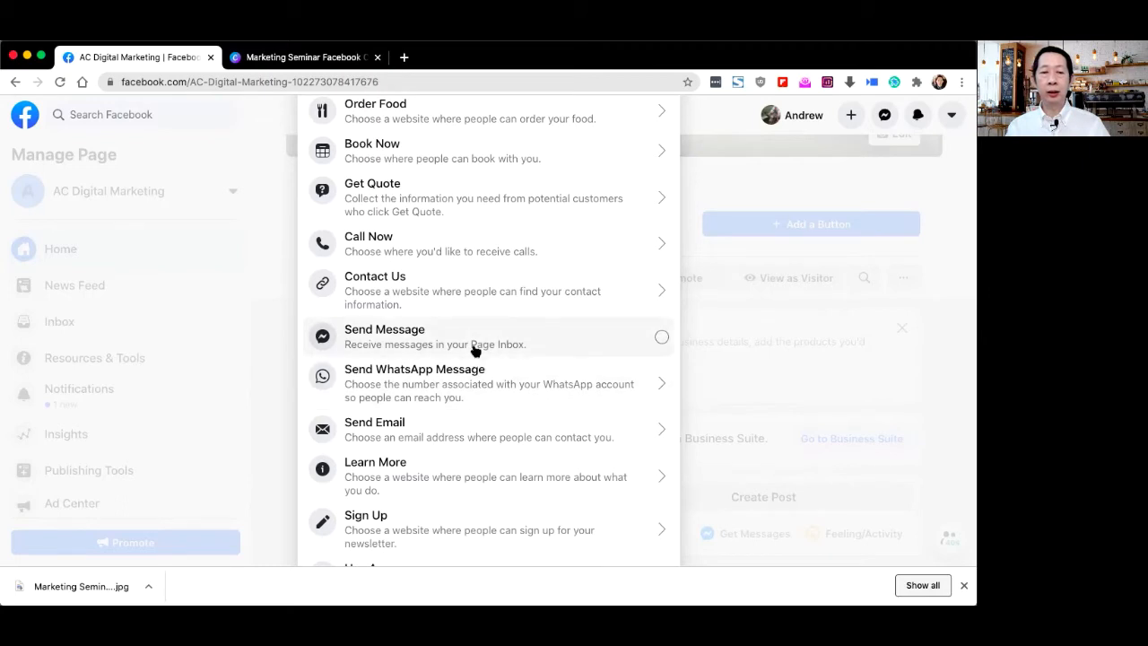
click(661, 338)
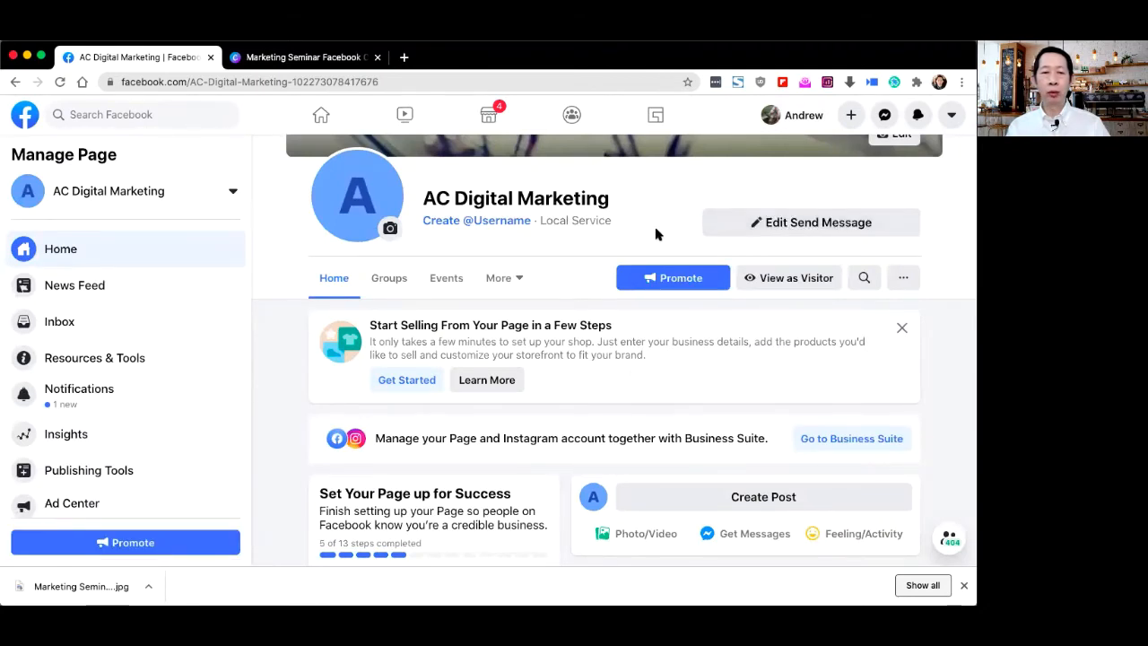
- Review the Set Your Page up for Success checklist, including the tasks under Establish Your Page's Identity
scroll(545, 321, down, 3)
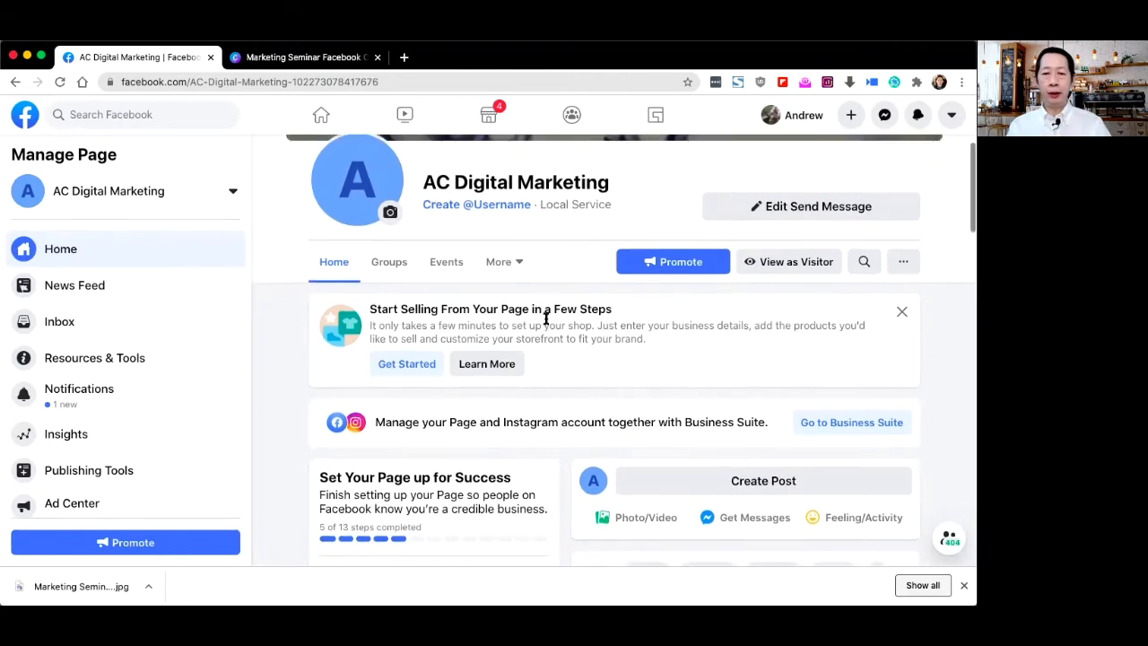
scroll(545, 321, down, 2)
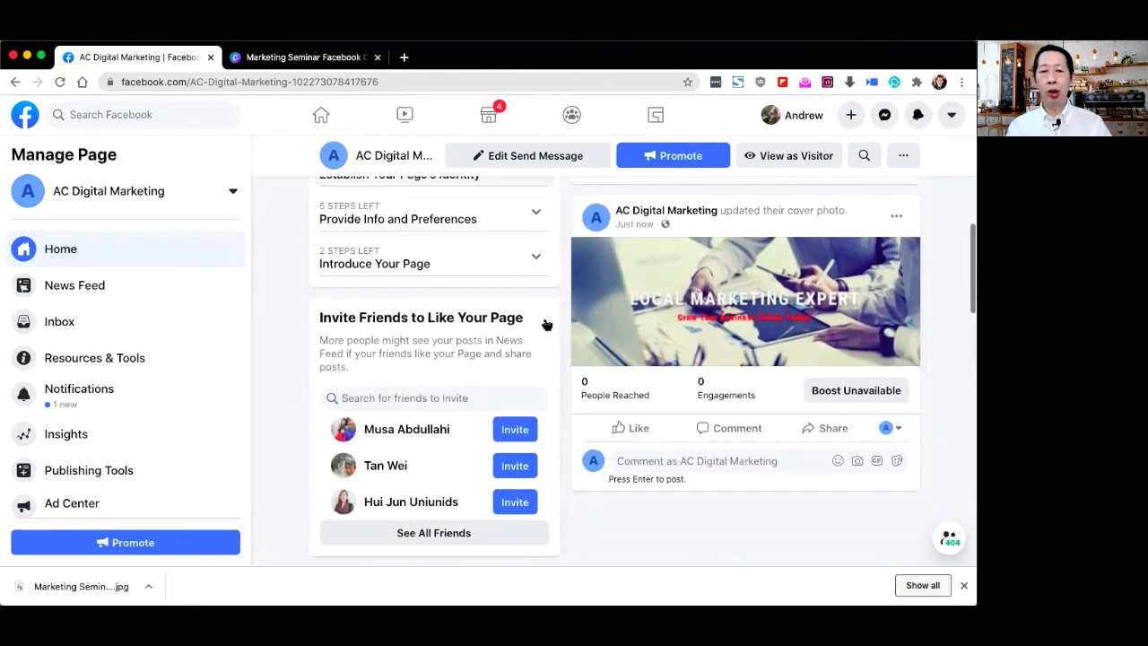
scroll(546, 320, up, 3)
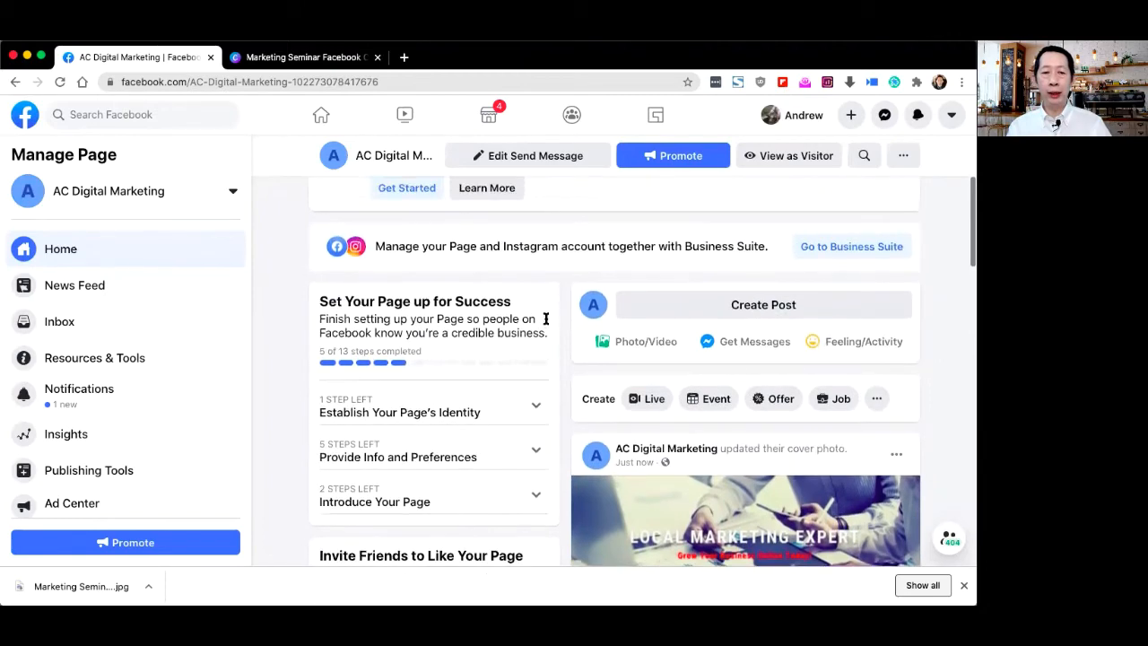
scroll(545, 320, down, 2)
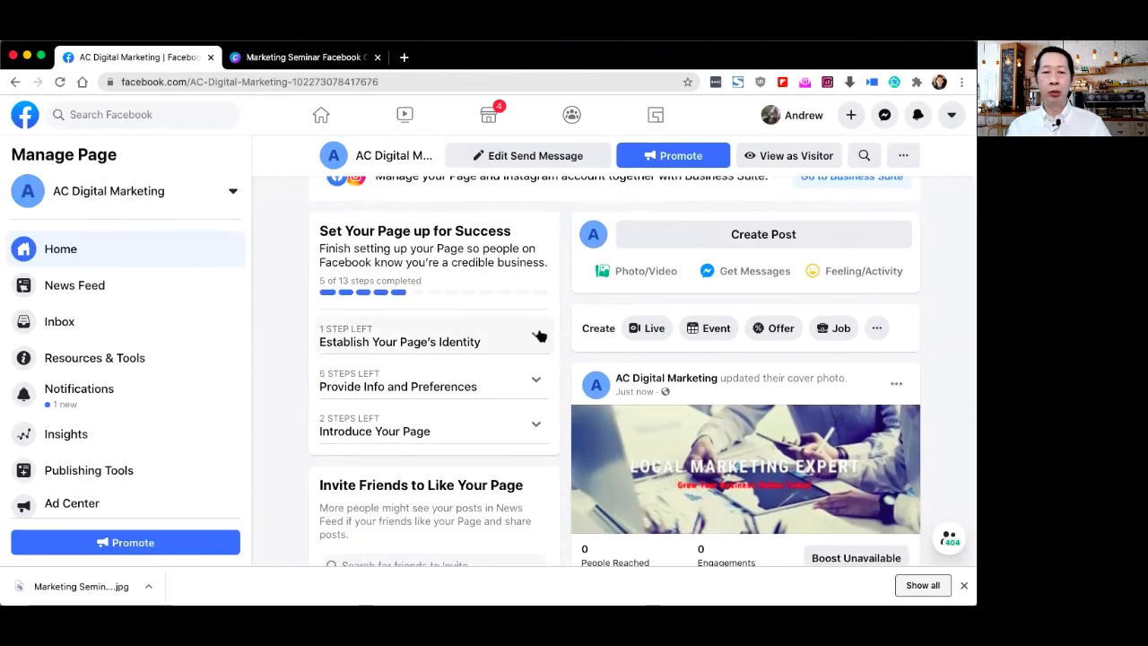
click(537, 334)
scroll(538, 333, down, 5)
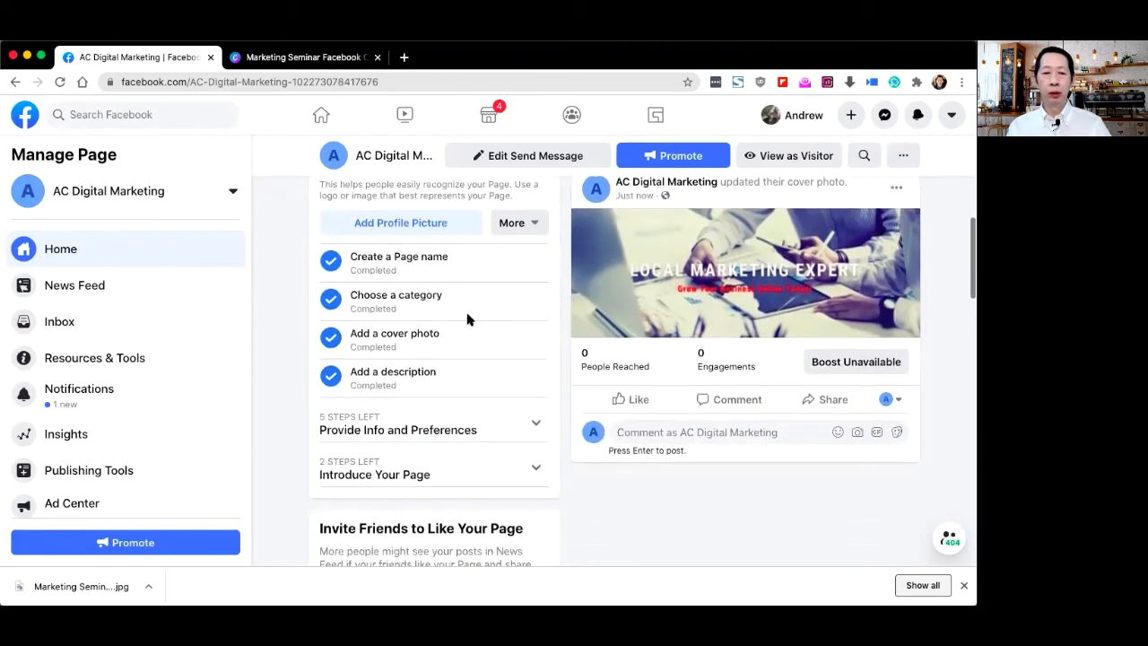
scroll(484, 296, up, 2)
scroll(507, 408, down, 2)
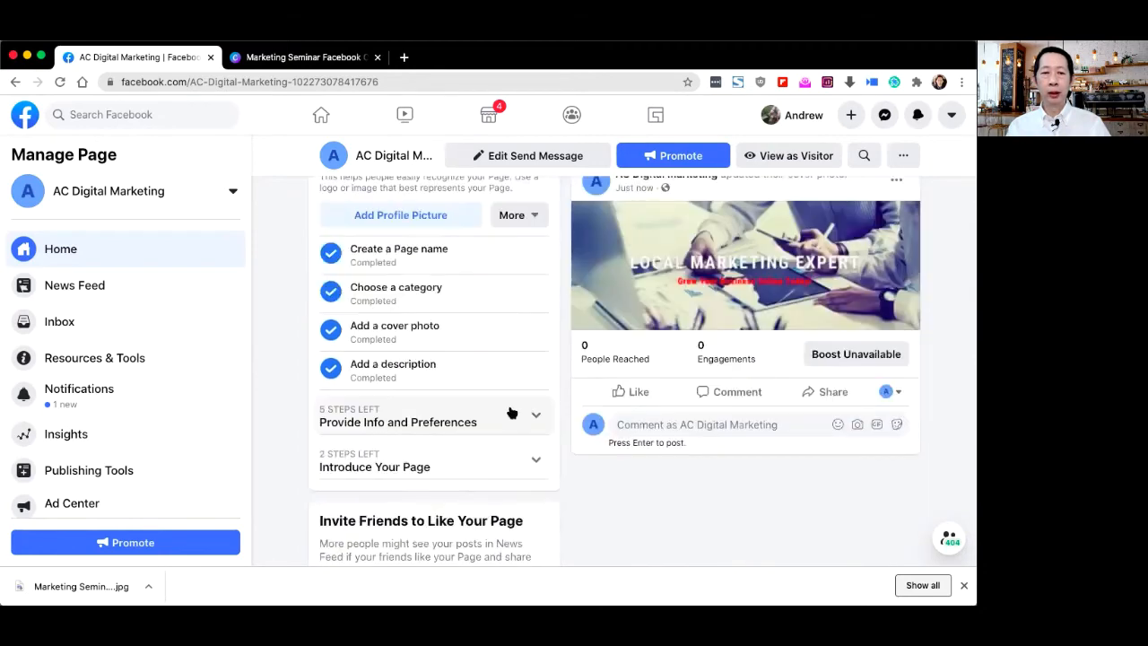
scroll(507, 410, up, 2)
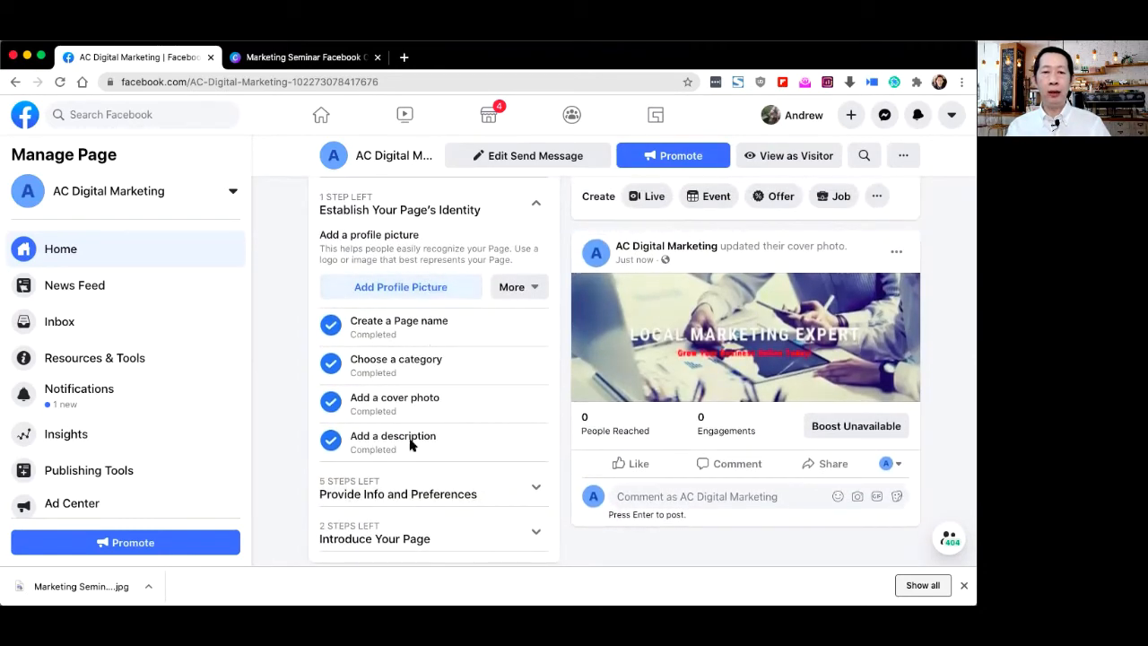
scroll(455, 341, down, 2)
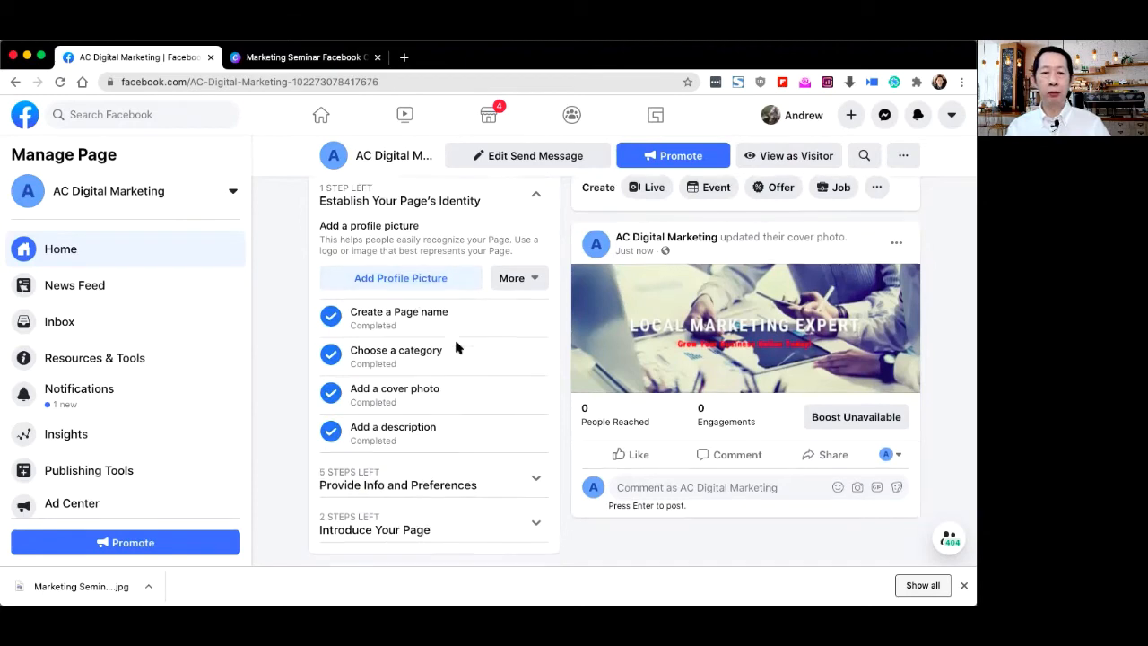
scroll(455, 347, down, 1)
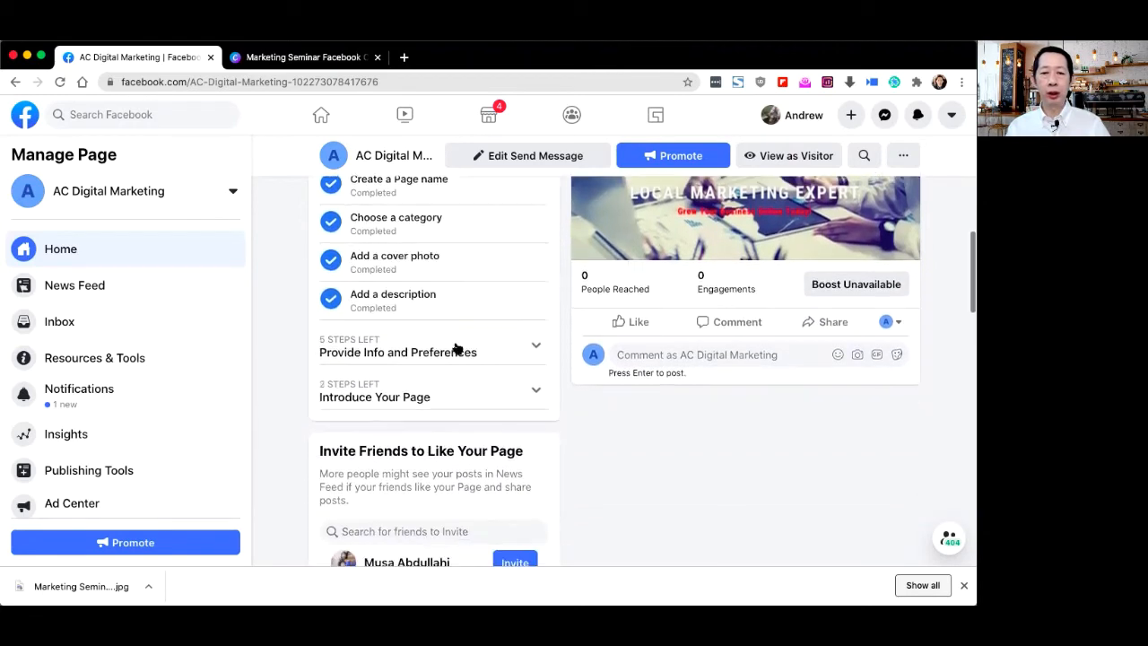
- Review the tasks under Provide Info and Preferences, including the options for postponing or skipping the WhatsApp messaging preference
click(533, 346)
scroll(449, 404, down, 2)
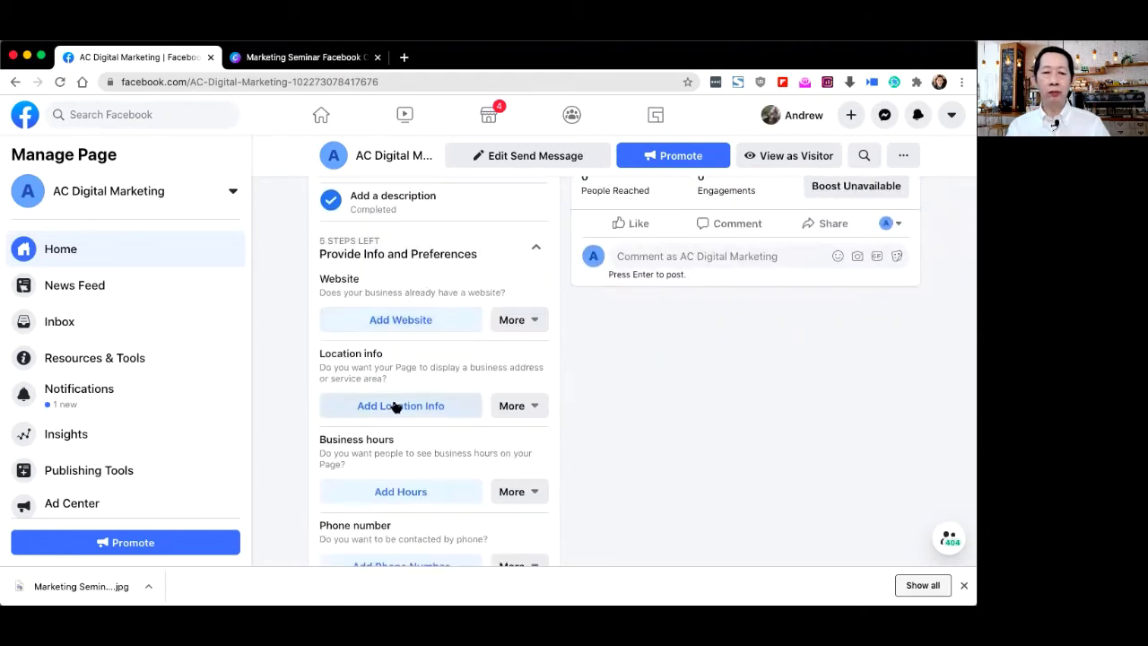
scroll(397, 404, down, 1)
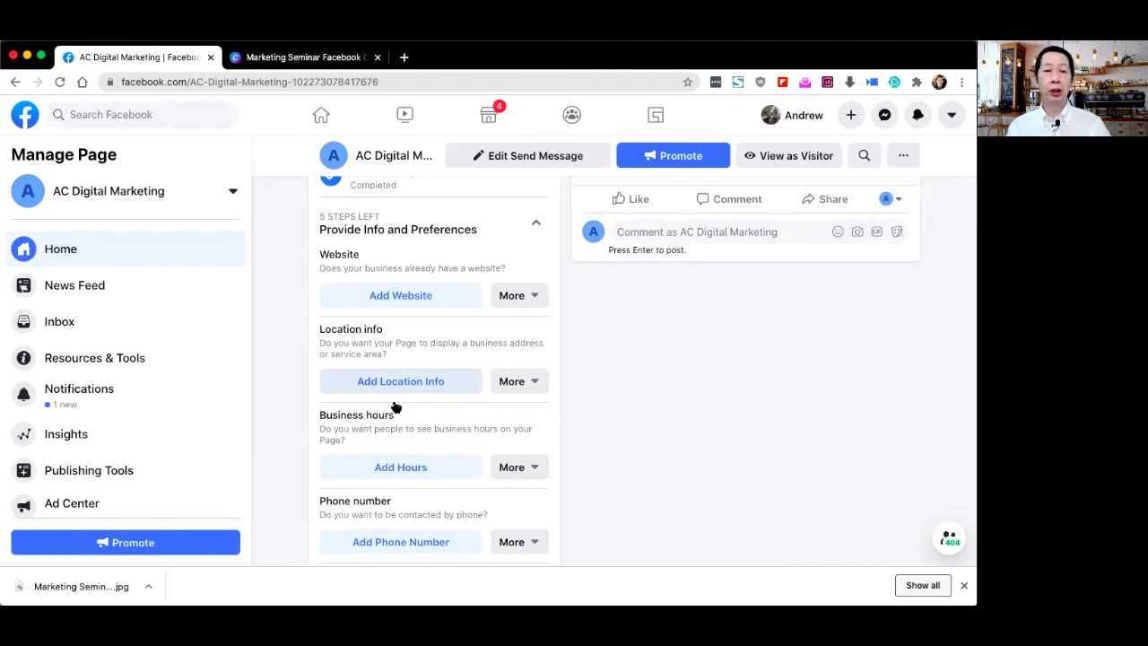
scroll(395, 408, down, 3)
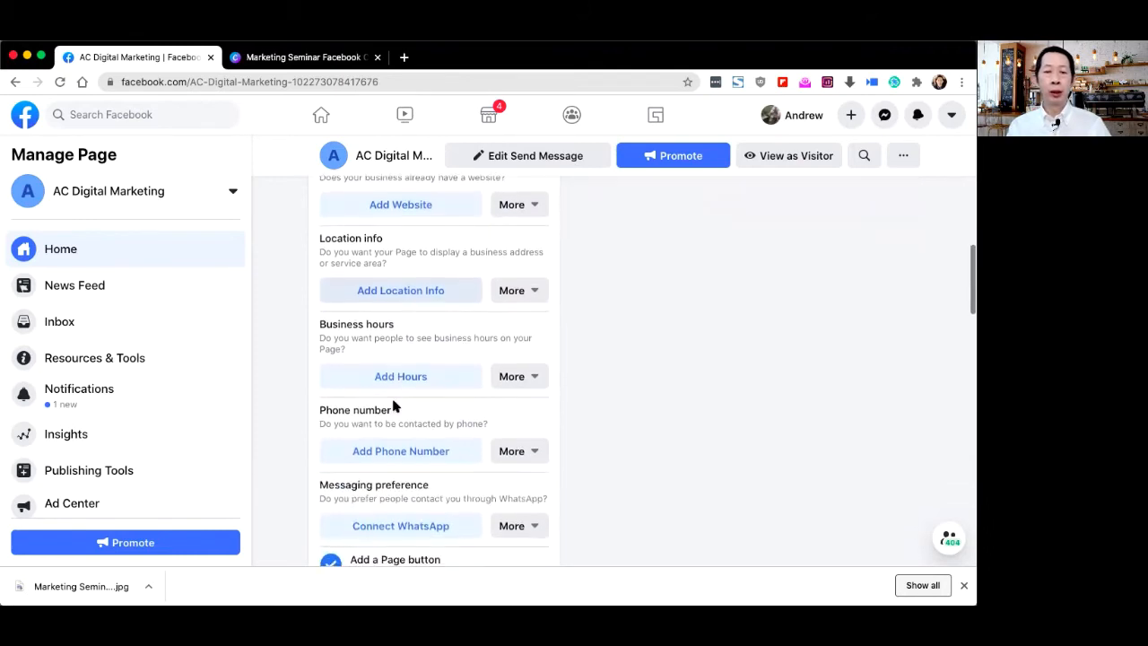
scroll(391, 456, down, 4)
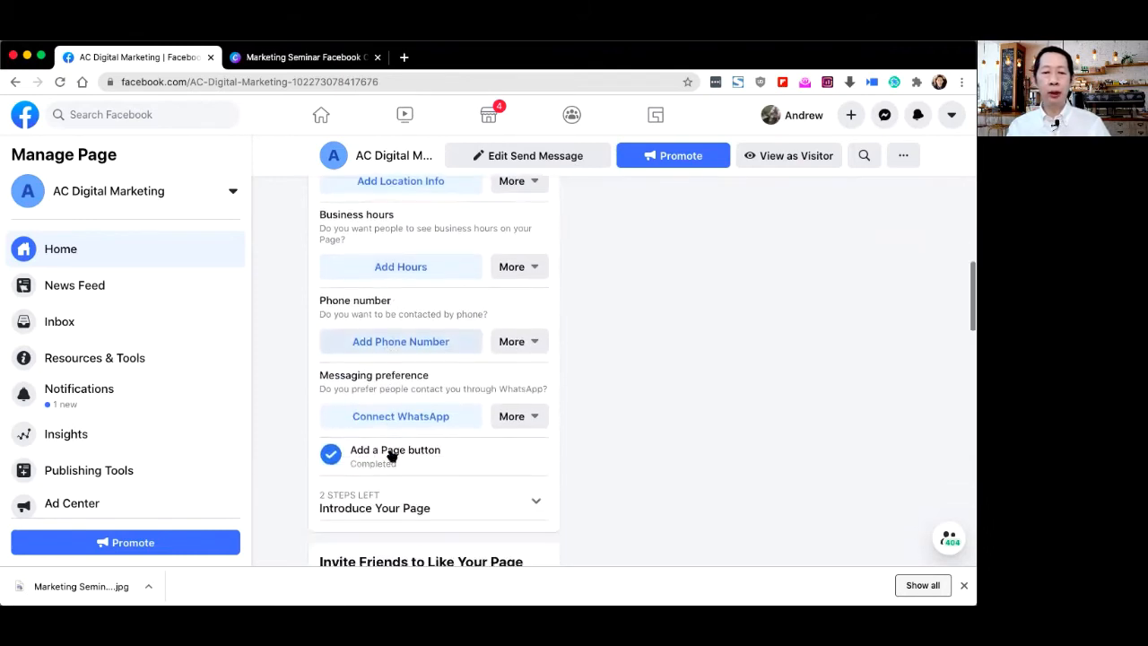
scroll(398, 425, down, 2)
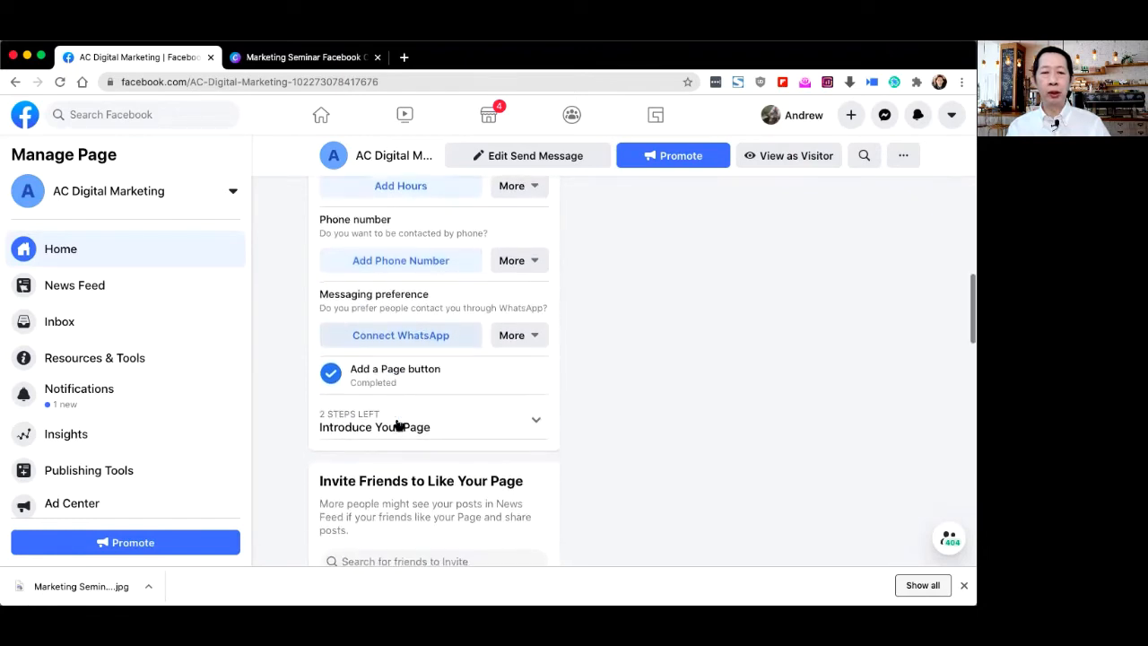
click(535, 337)
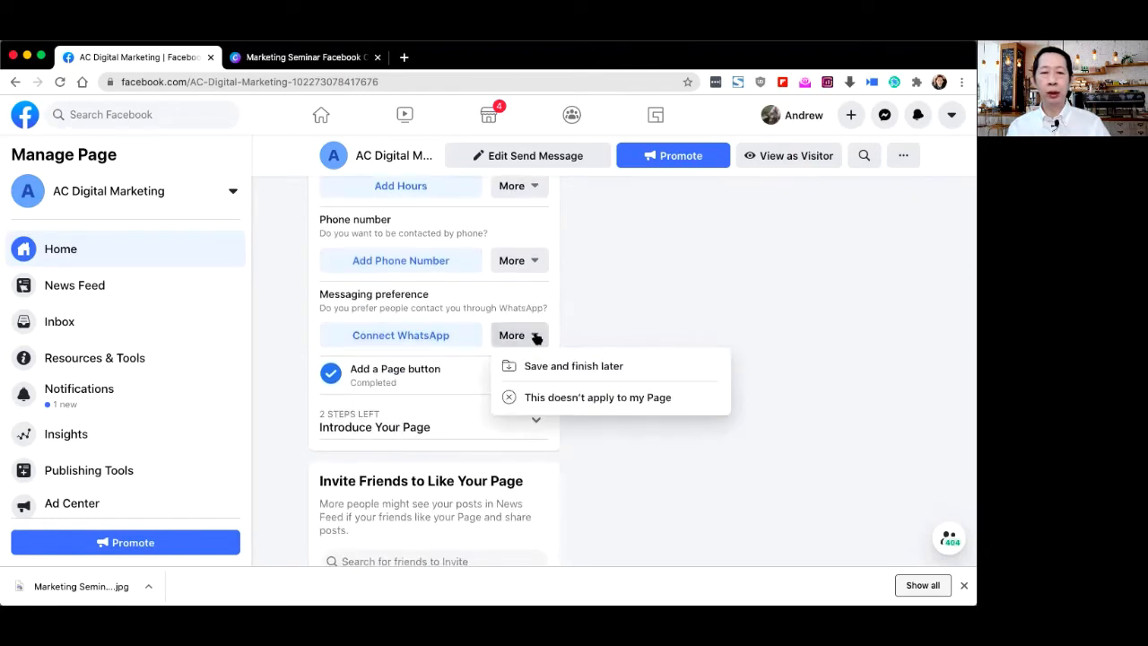
click(534, 335)
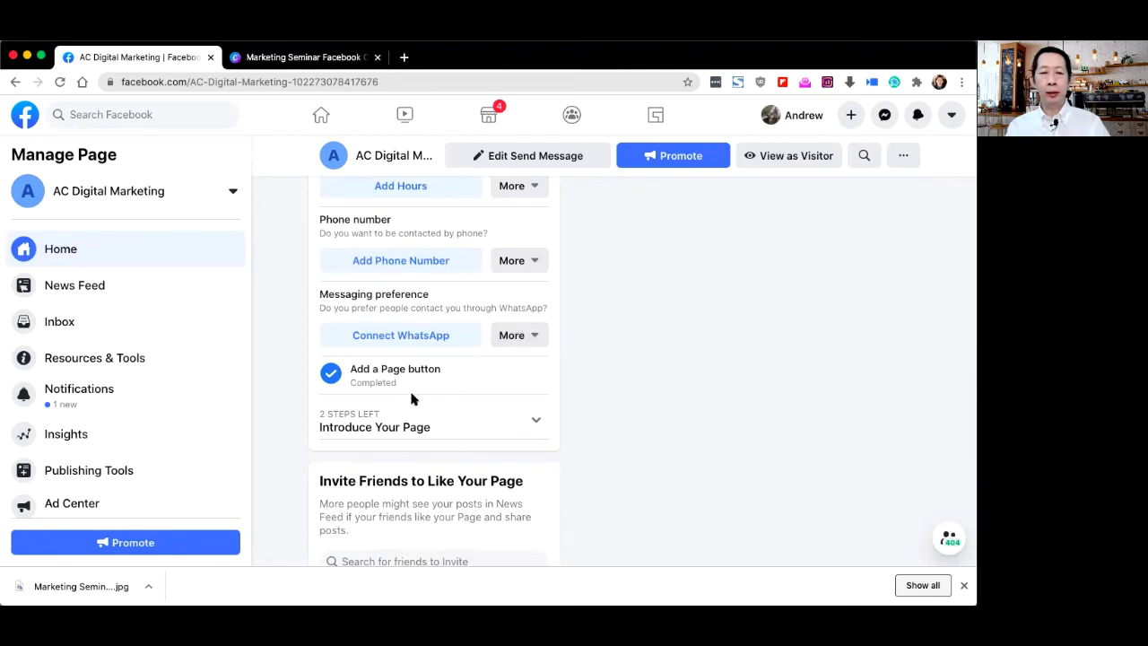
scroll(412, 394, down, 1)
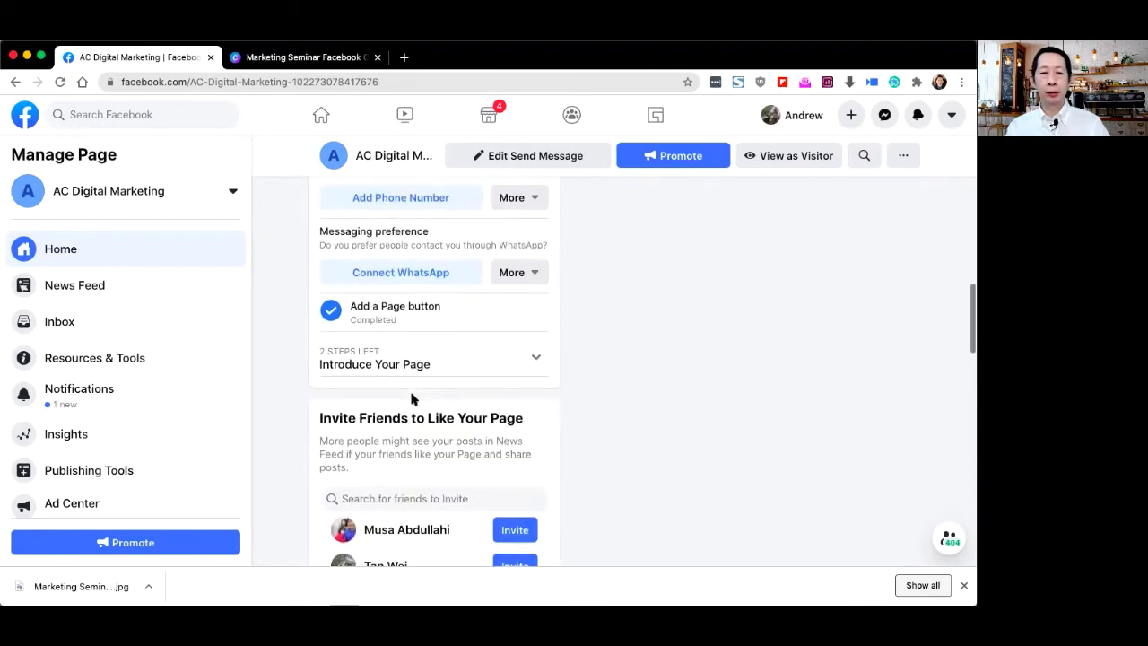
- Review the tasks under Introduce Your Page and the friend invitation section below the checklist
click(523, 362)
scroll(428, 394, down, 2)
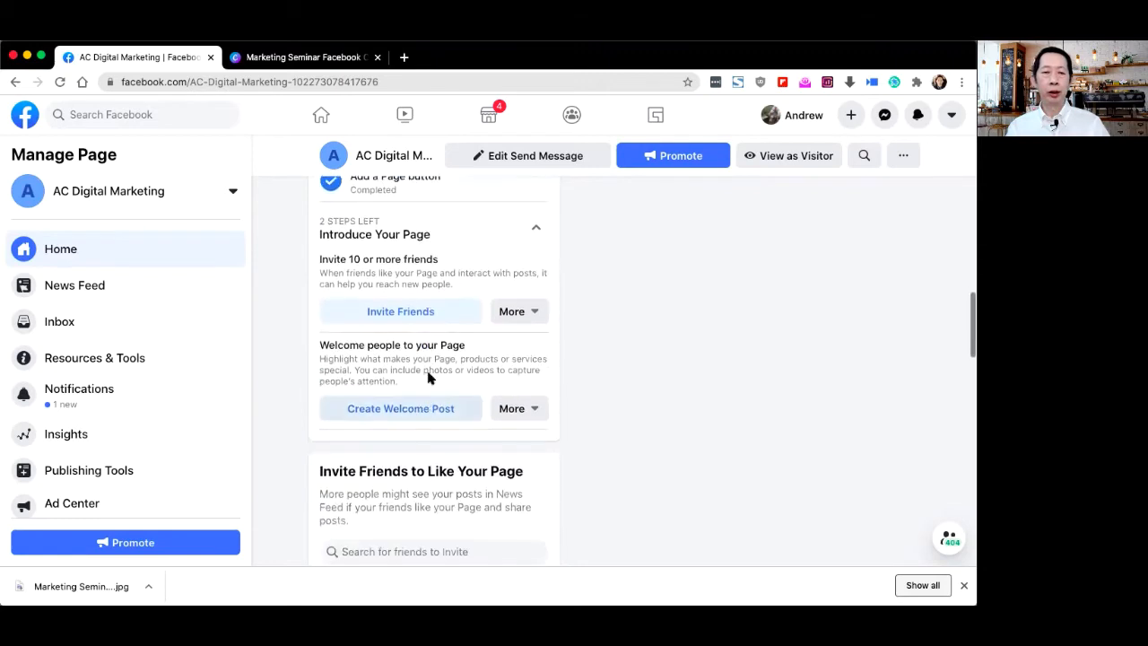
scroll(368, 377, down, 1)
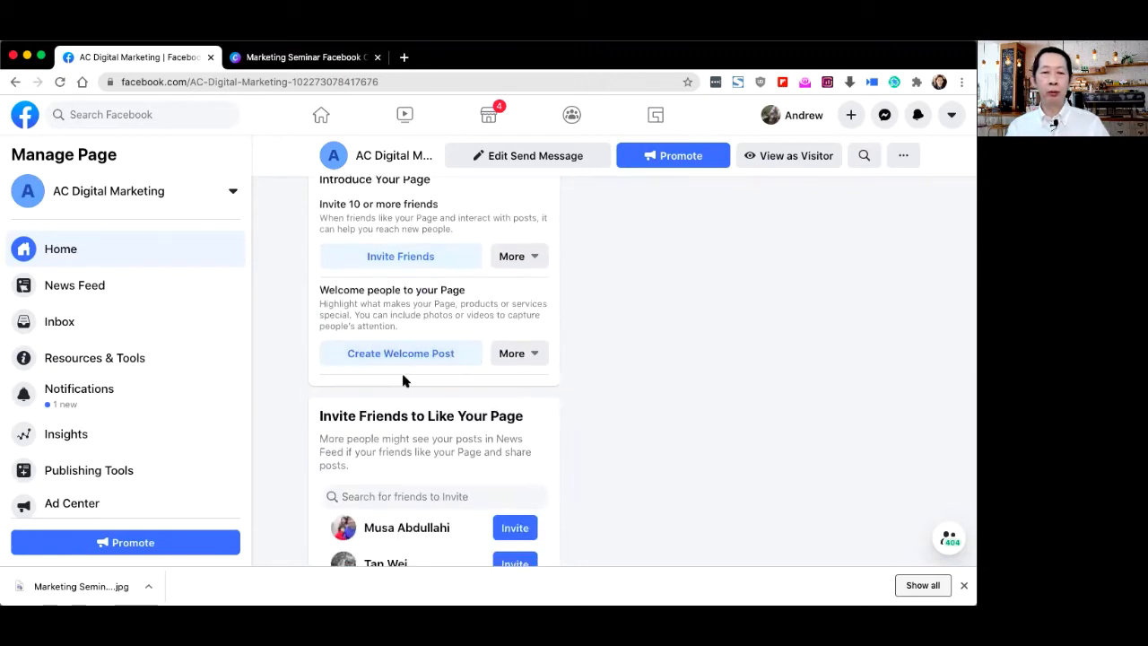
scroll(402, 381, down, 1)
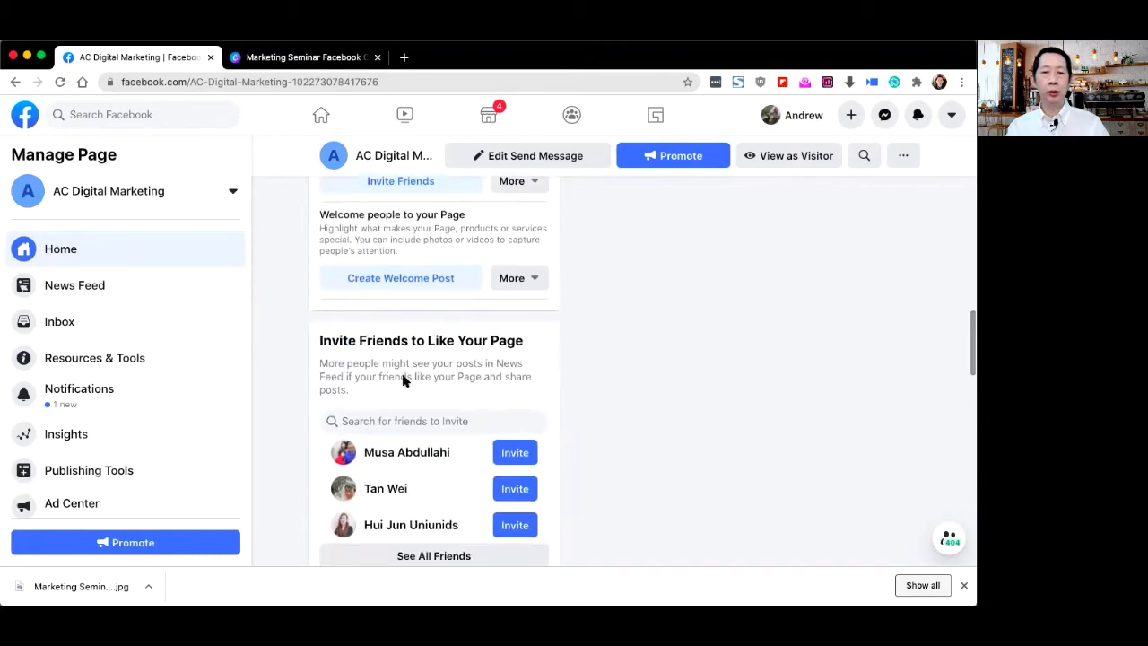
scroll(402, 377, up, 2)
scroll(402, 376, up, 5)
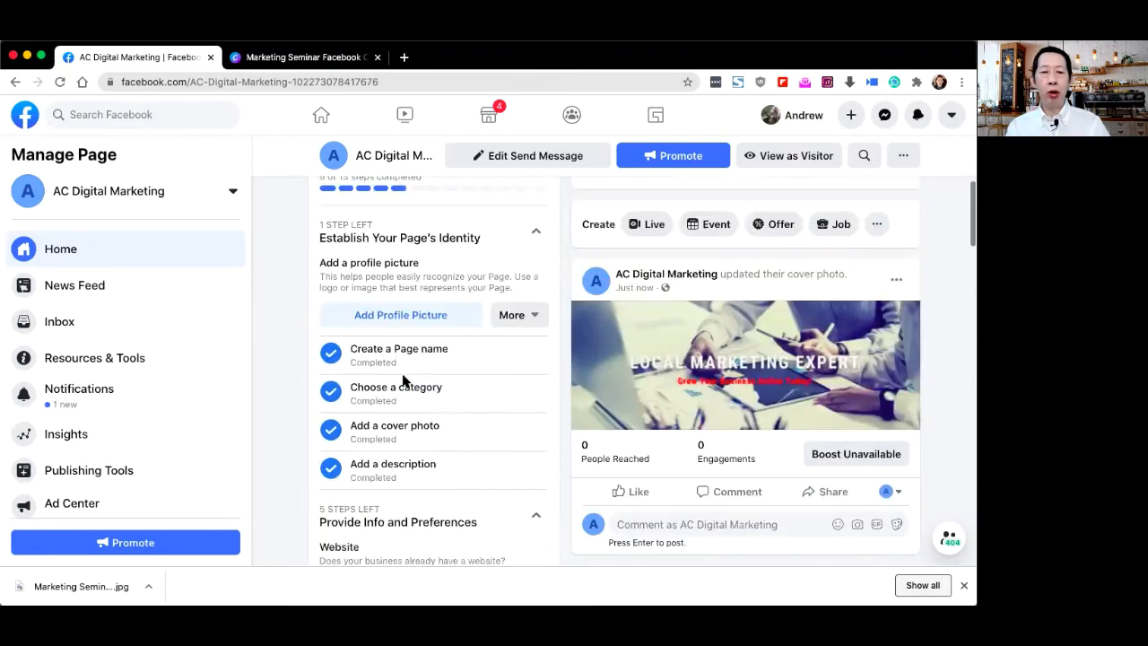
scroll(403, 380, up, 8)
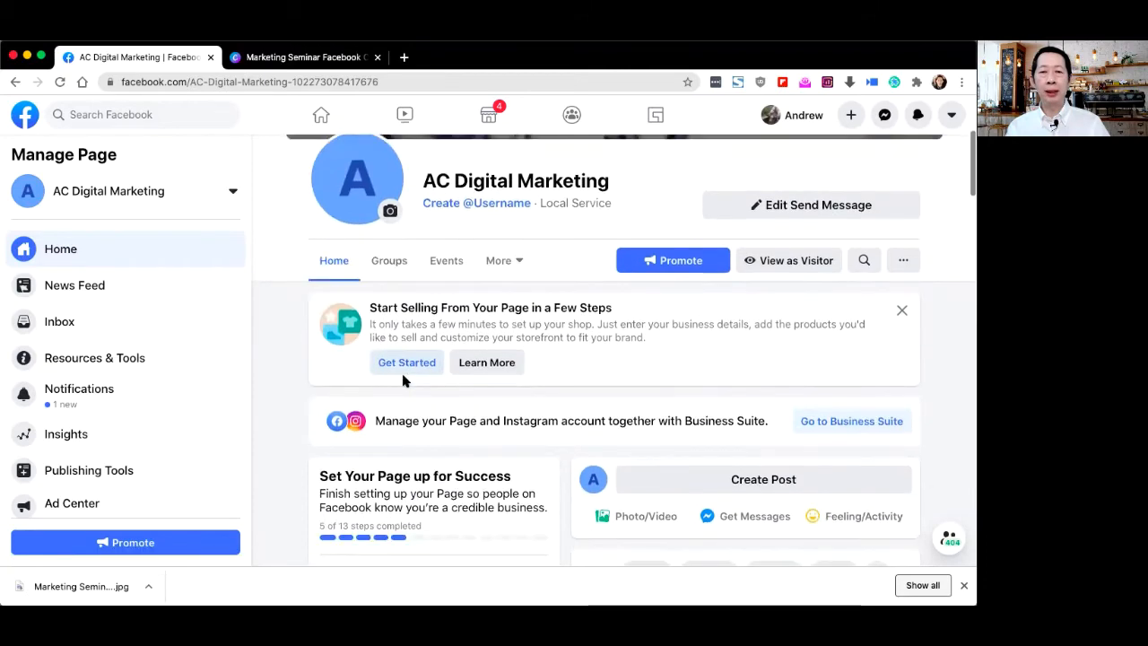
scroll(403, 380, up, 1)
scroll(508, 389, down, 2)
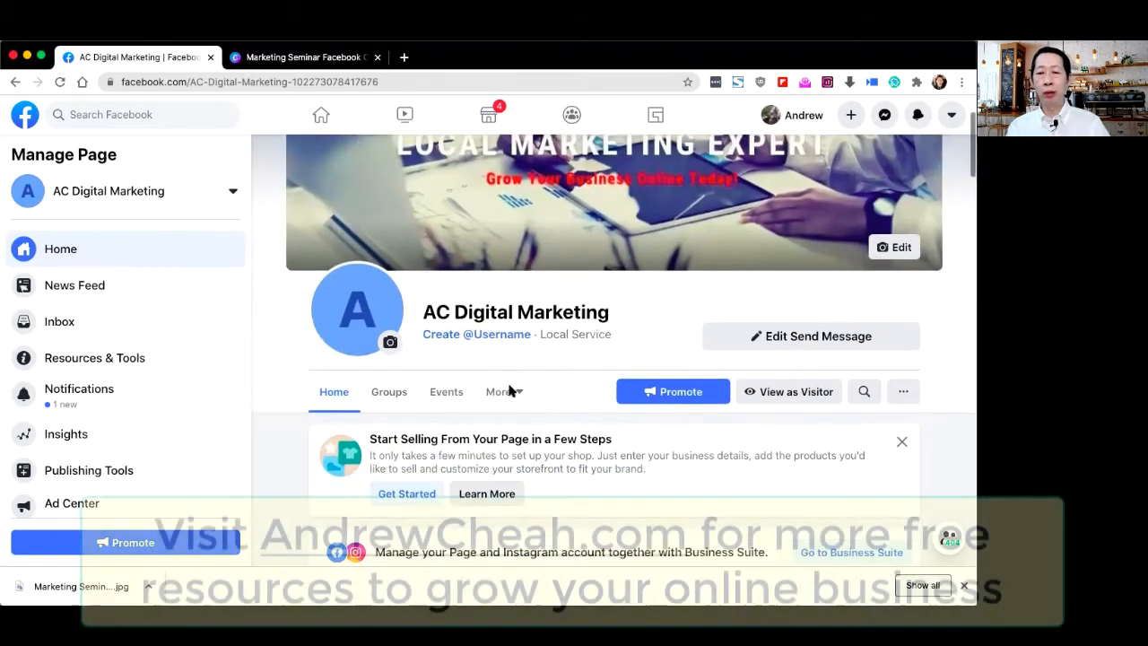
scroll(509, 389, down, 3)
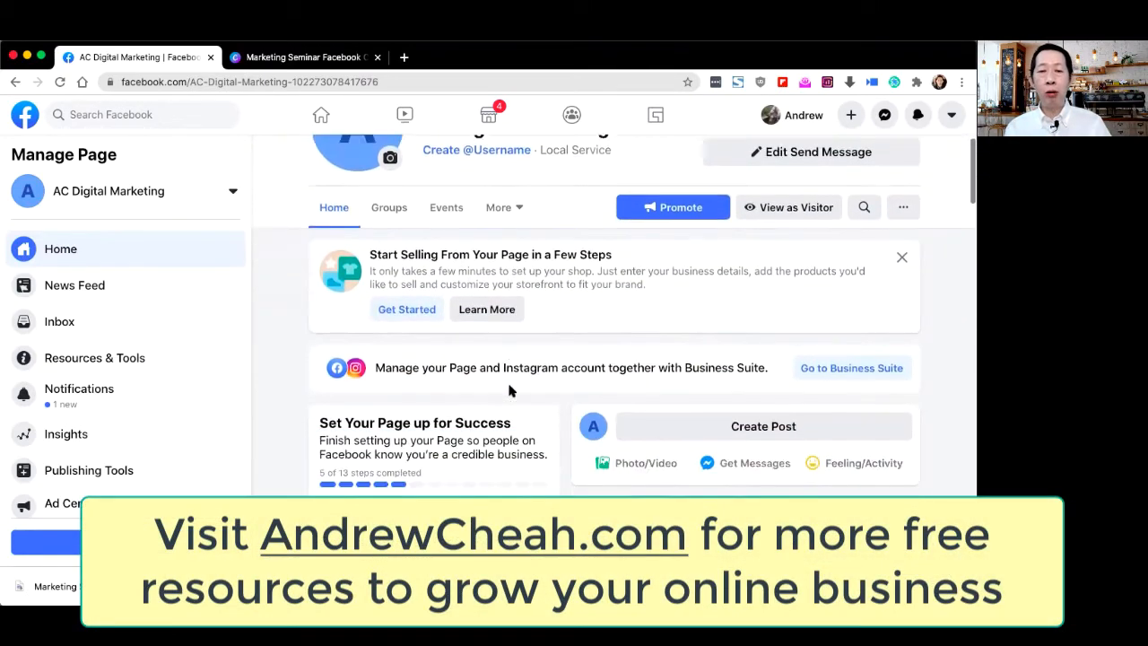
scroll(508, 388, up, 3)
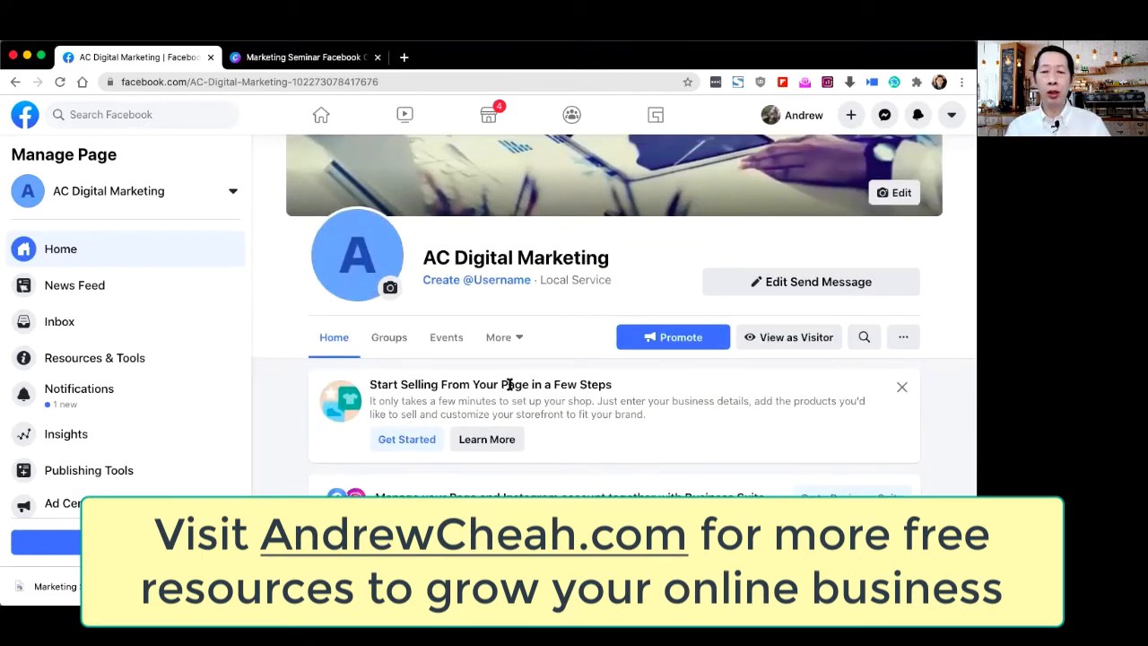
scroll(565, 464, down, 2)
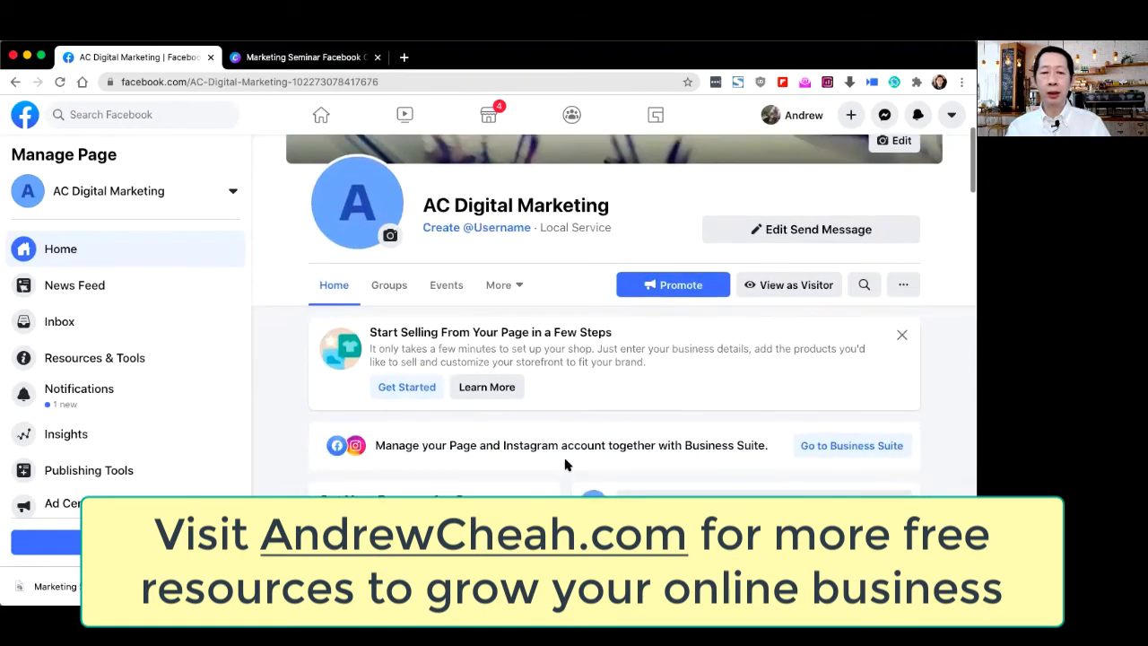
scroll(565, 464, down, 5)
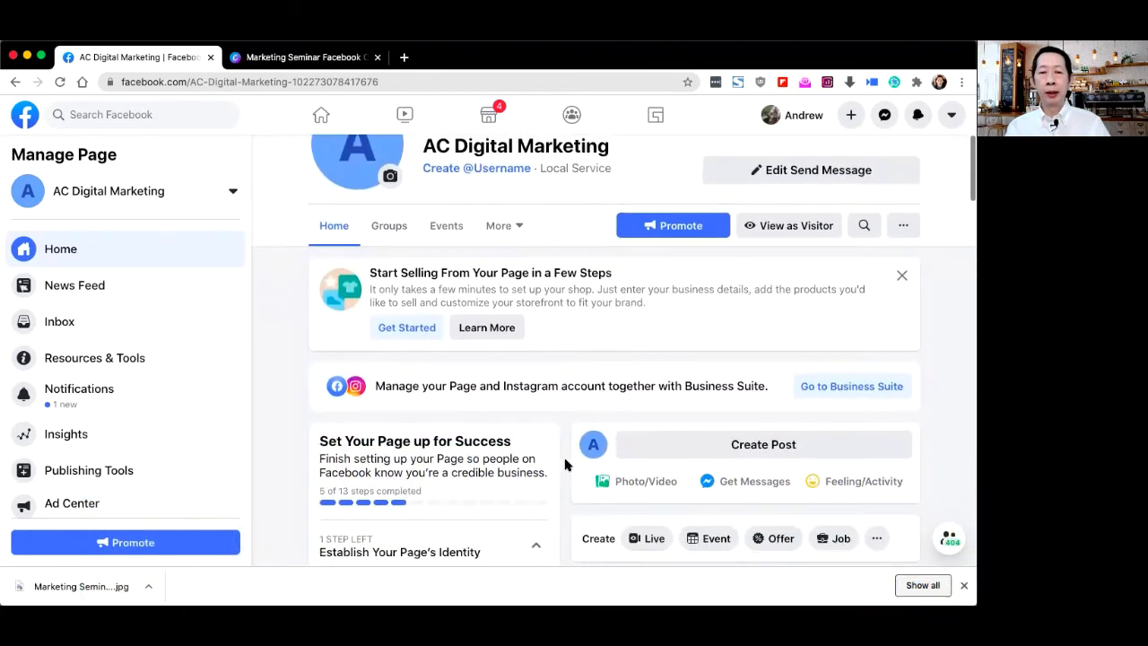
- Open the shop setup, examine its requirements, then cancel it and return to the page's home
scroll(565, 465, up, 5)
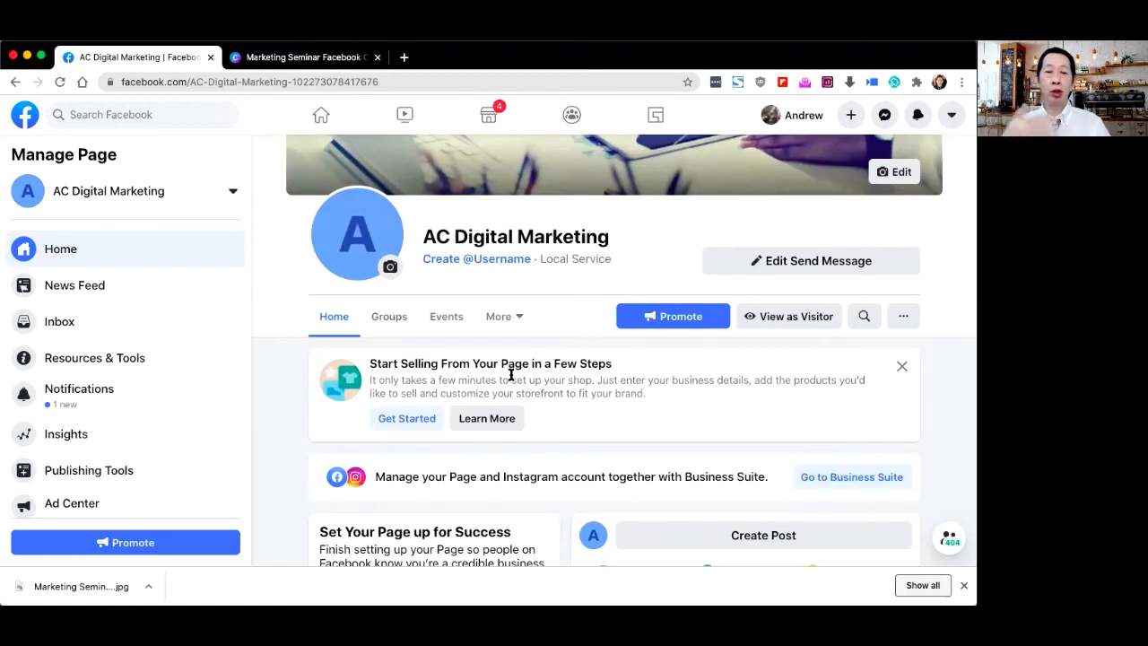
click(406, 418)
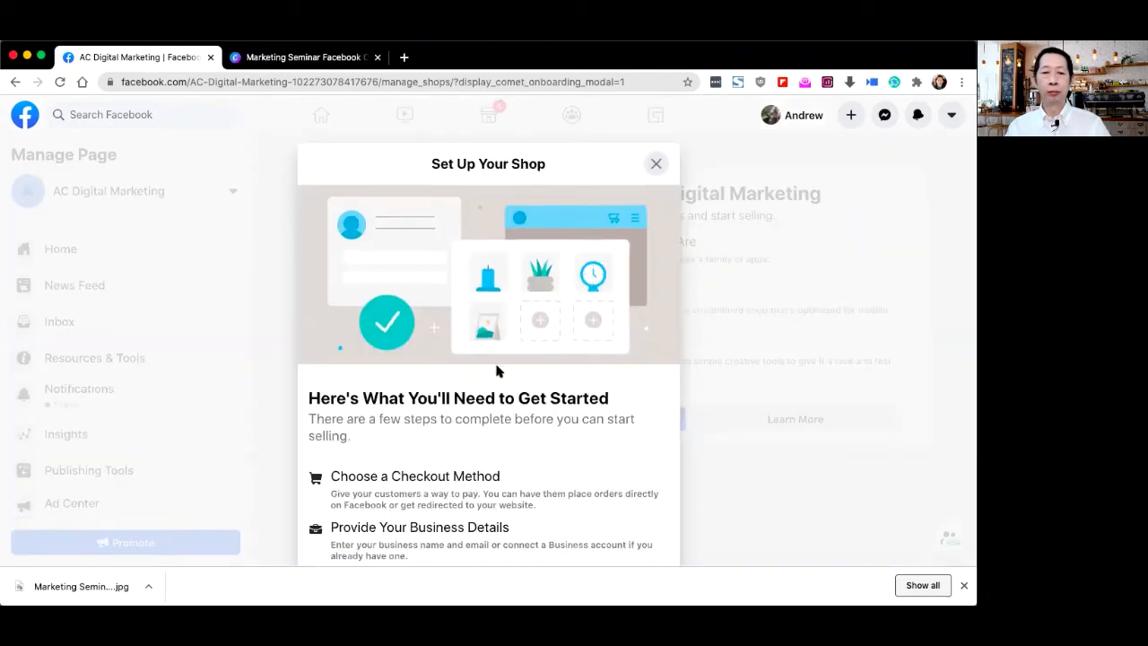
scroll(497, 370, down, 3)
scroll(497, 368, up, 2)
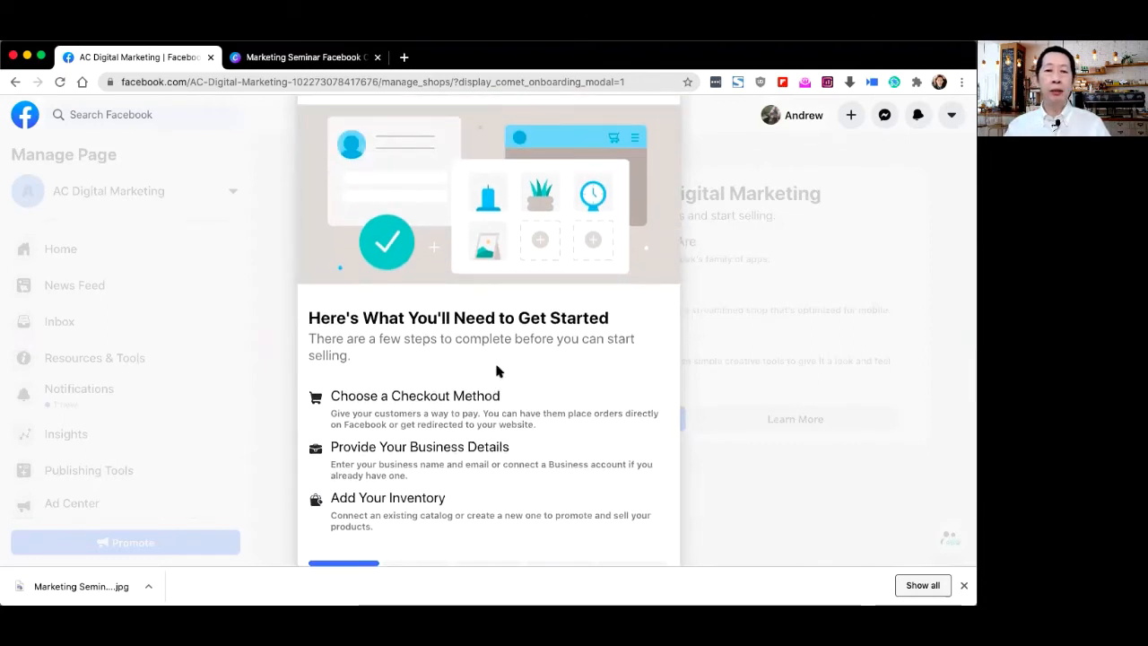
scroll(496, 370, up, 3)
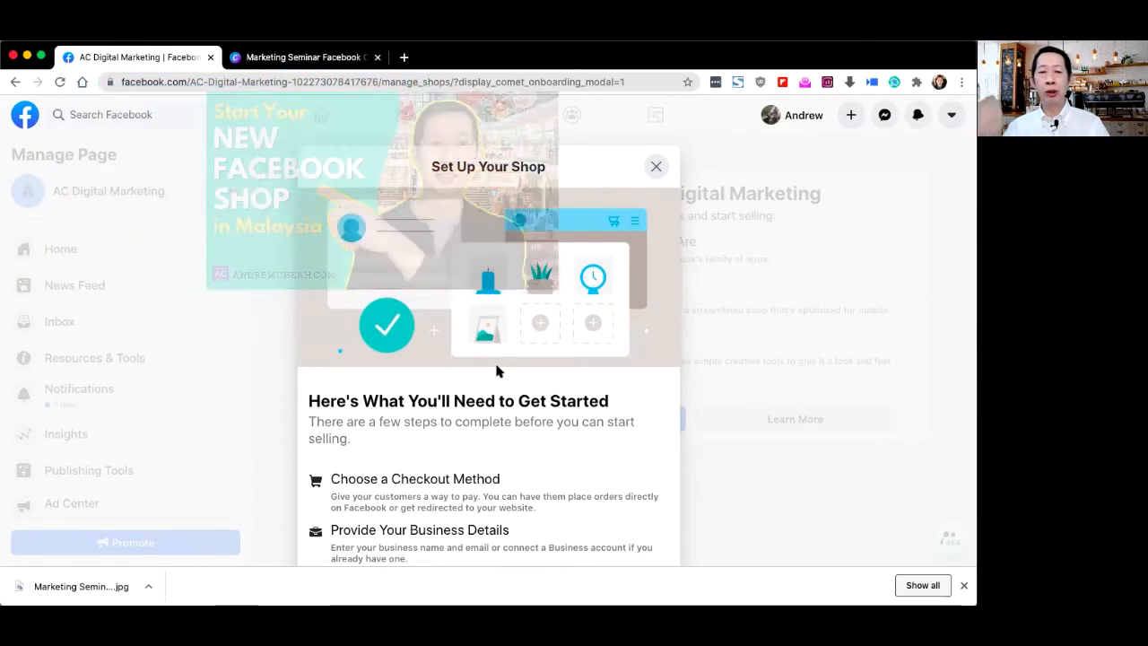
key(Escape)
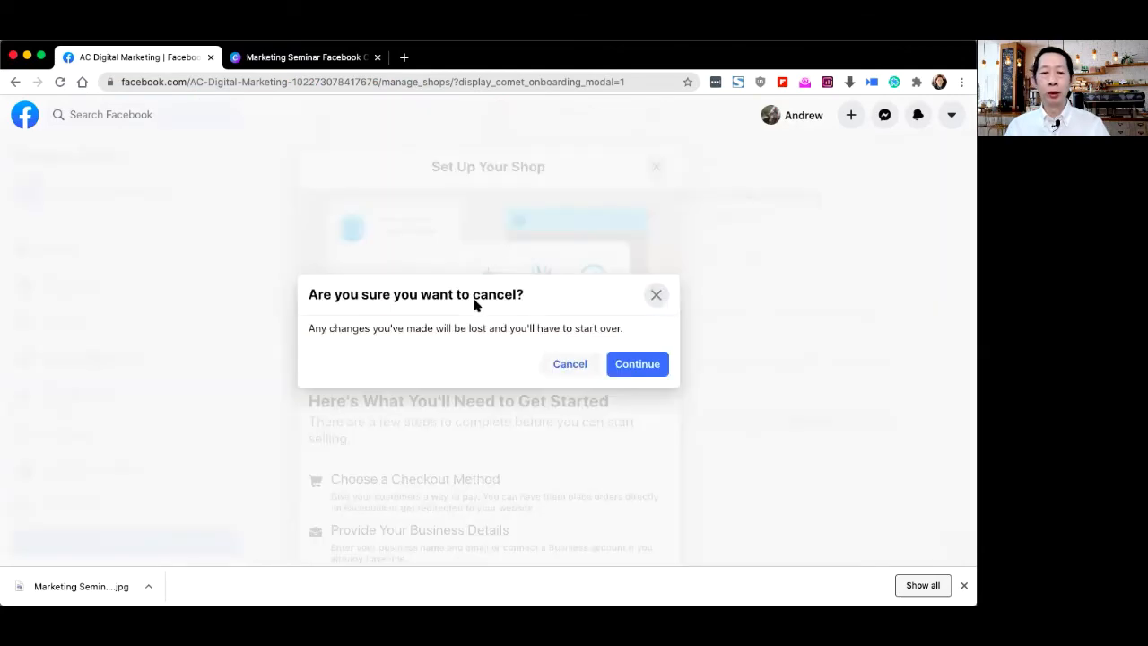
click(645, 363)
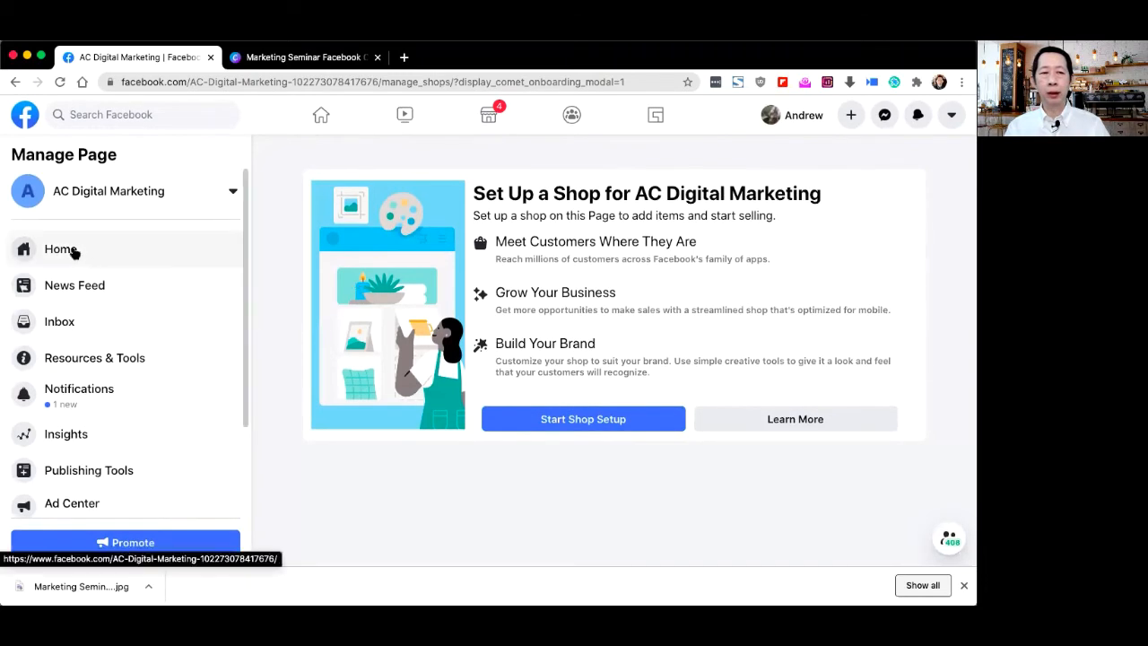
click(71, 248)
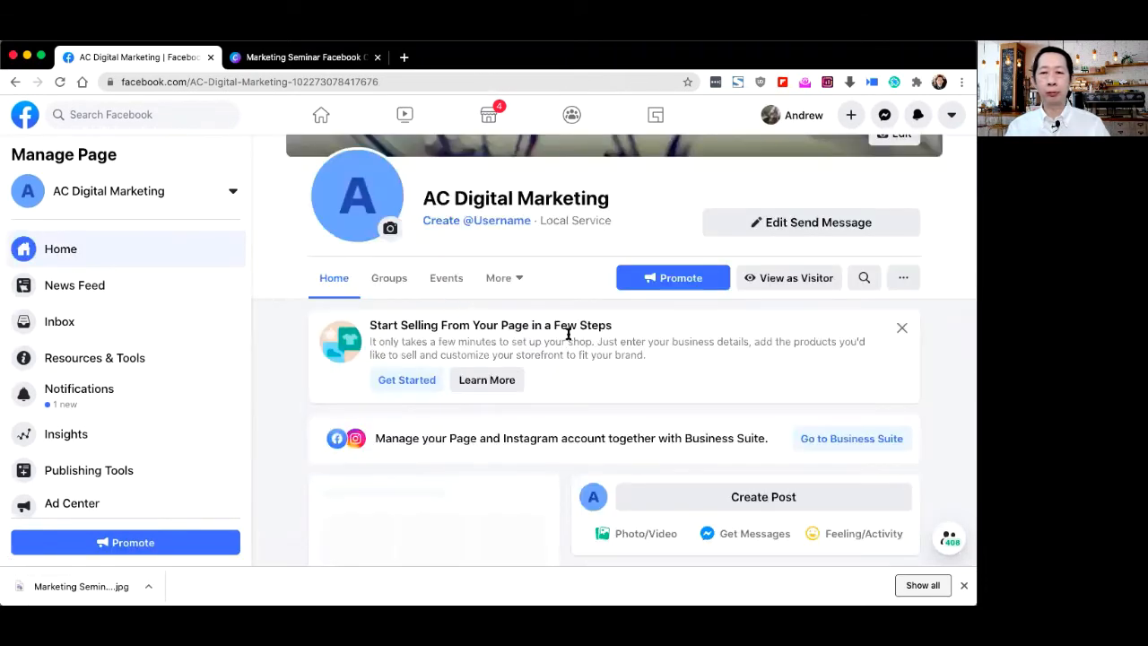
- Preview the AC Digital Marketing page as a visitor, check its sections and posts, and exit the preview
scroll(576, 354, down, 1)
scroll(581, 370, up, 2)
scroll(581, 371, up, 2)
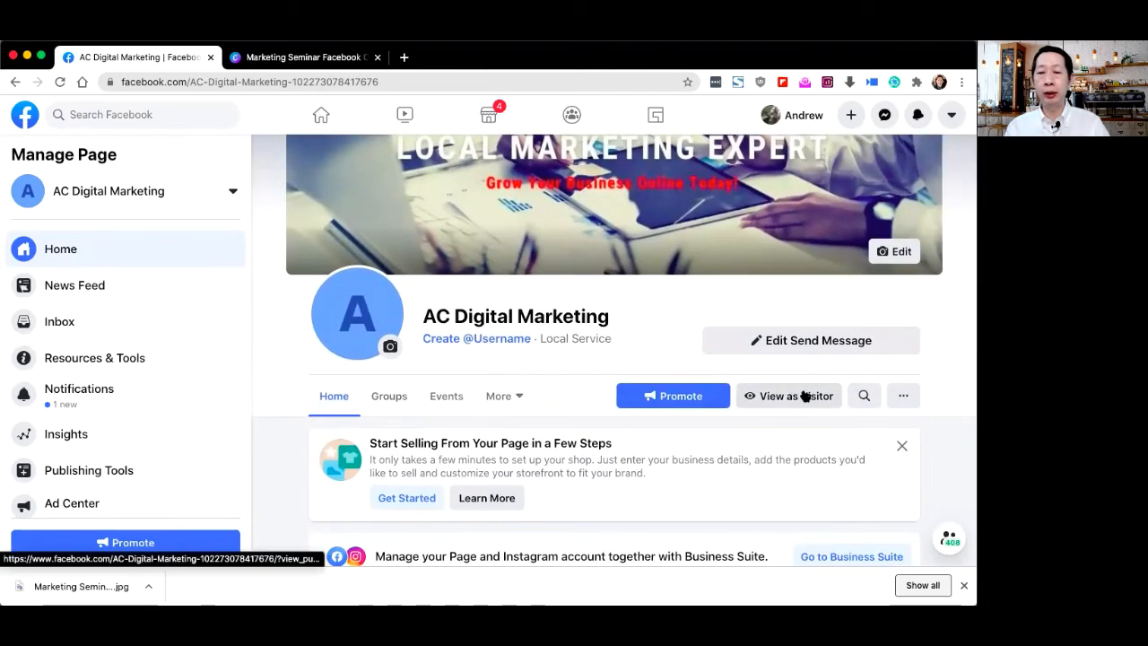
click(799, 397)
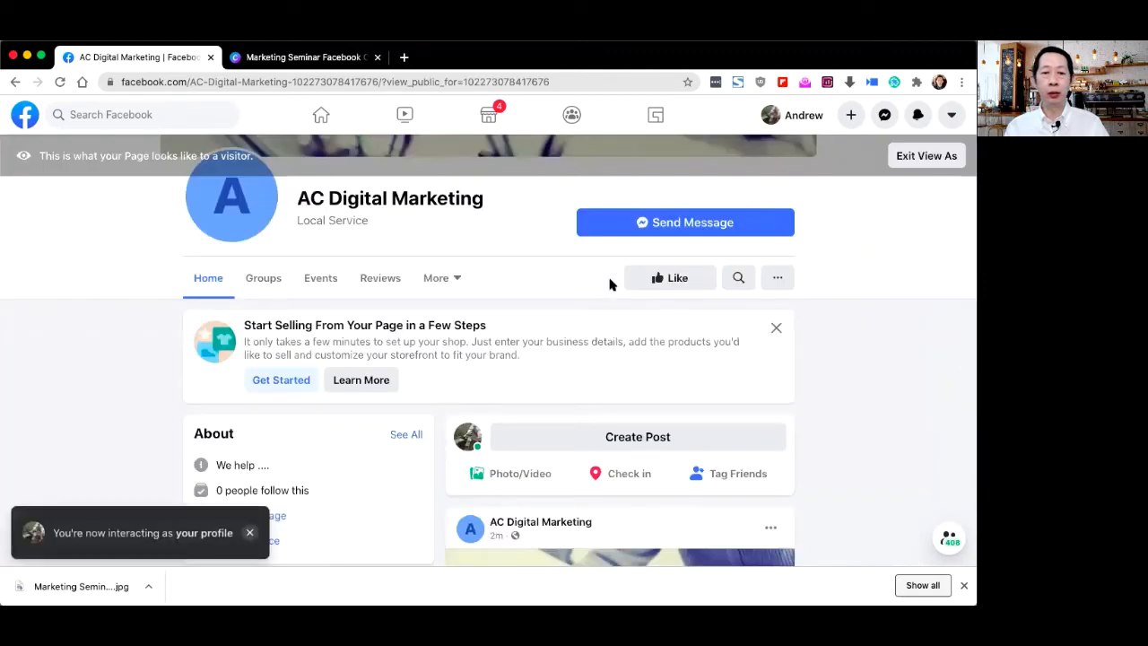
scroll(610, 283, down, 3)
scroll(609, 285, down, 2)
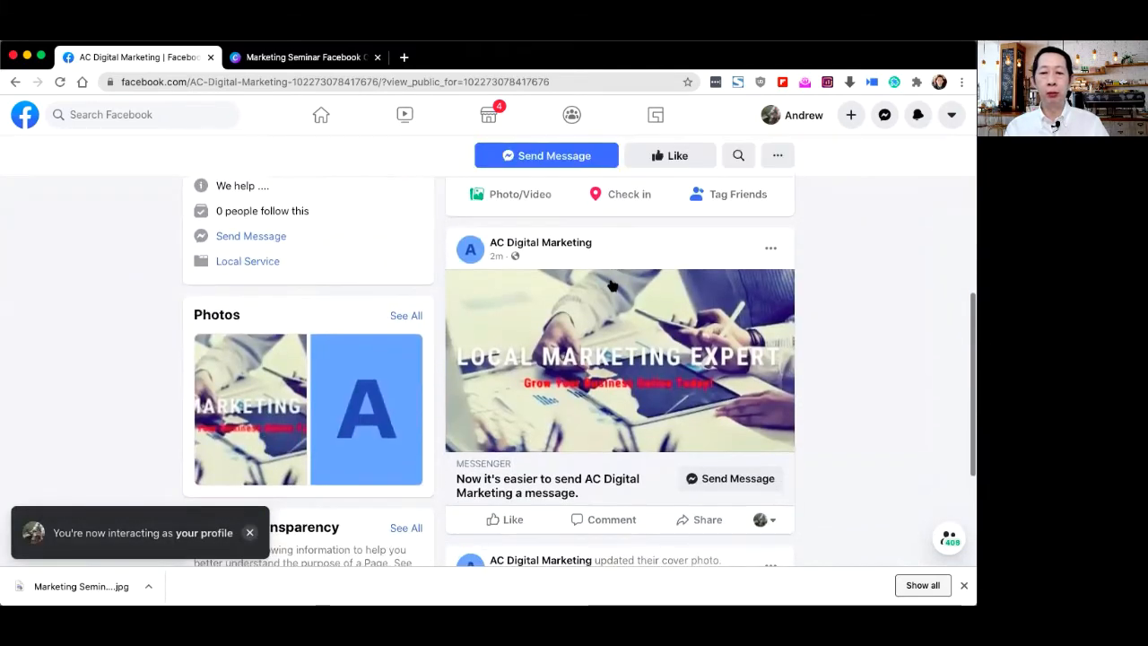
scroll(610, 285, down, 4)
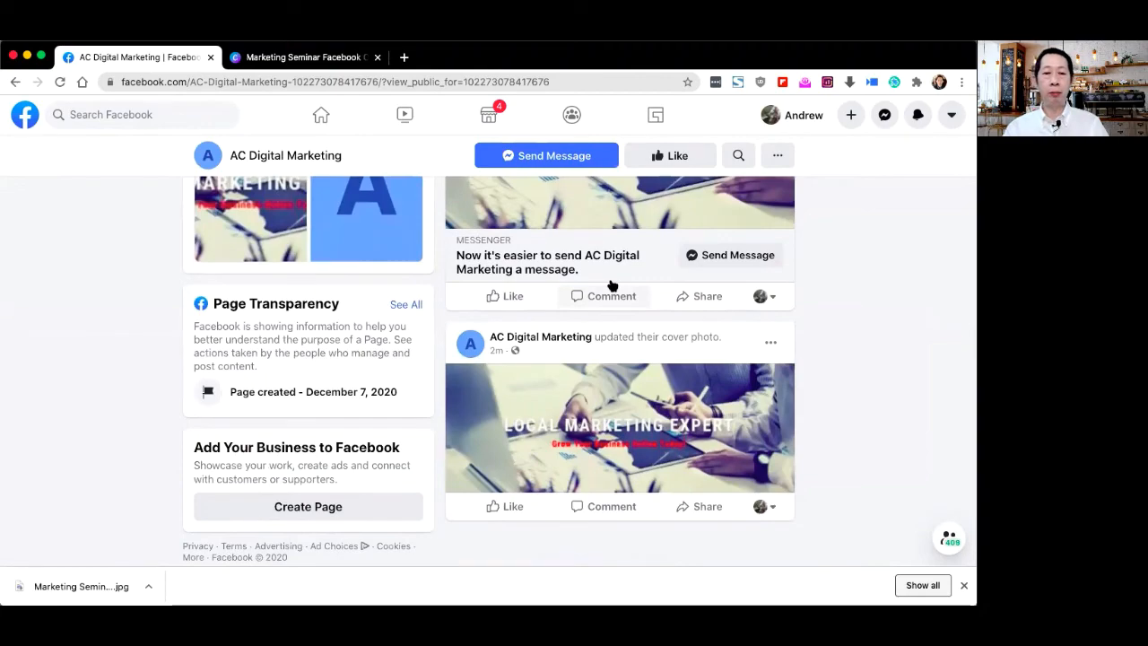
scroll(610, 285, up, 10)
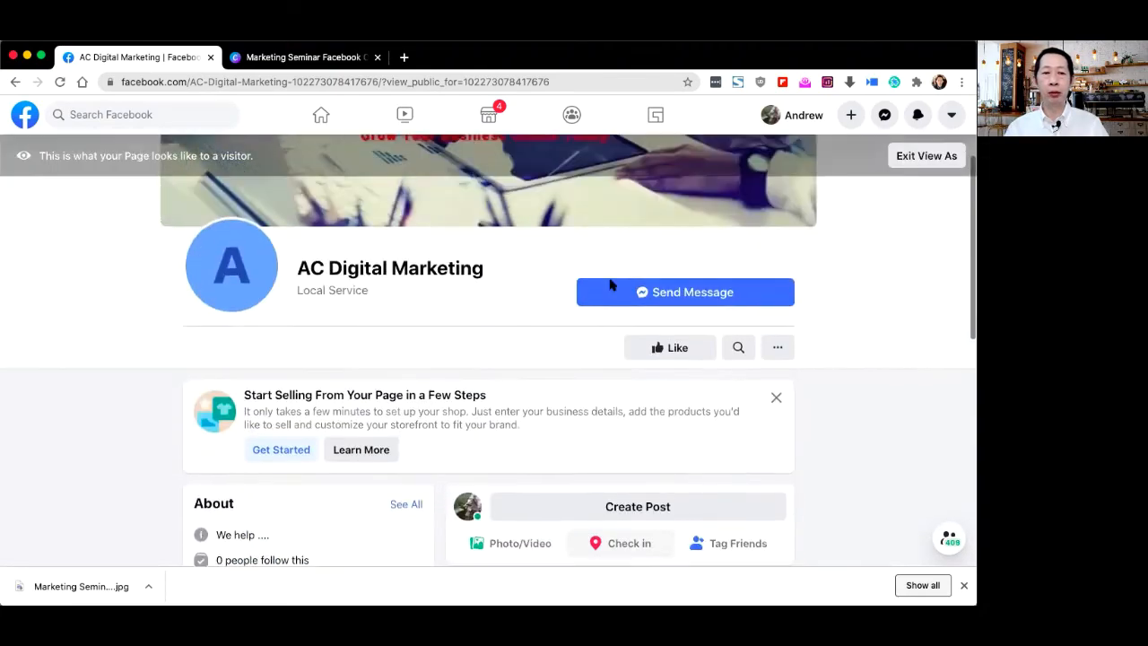
scroll(609, 285, down, 5)
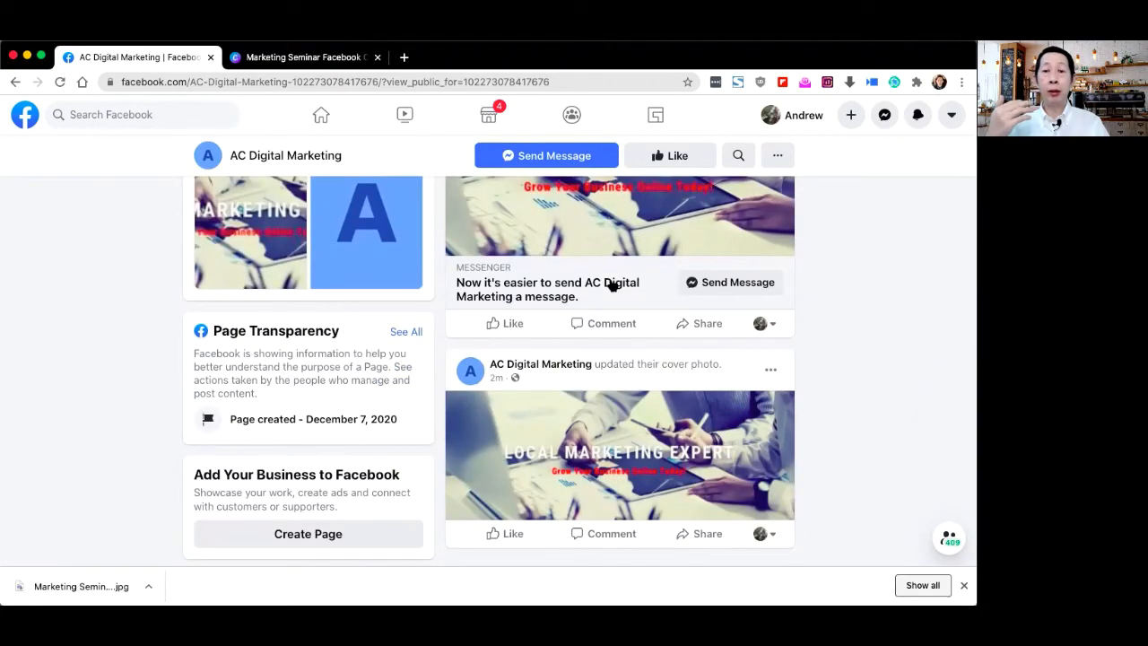
scroll(609, 285, up, 1)
scroll(610, 286, up, 6)
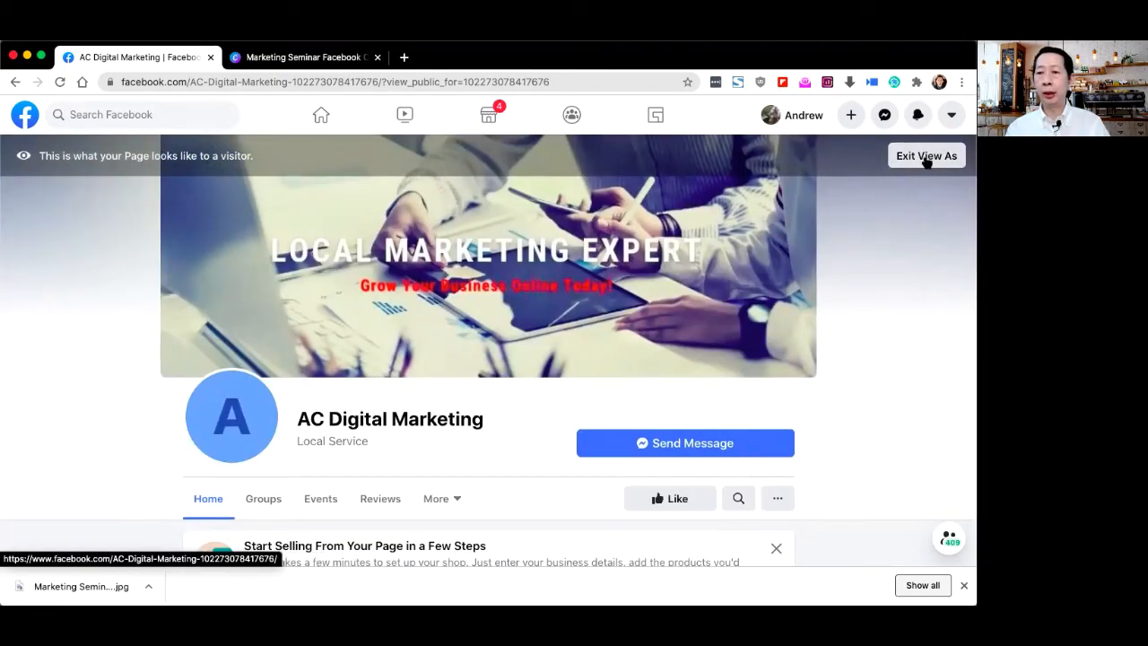
click(927, 156)
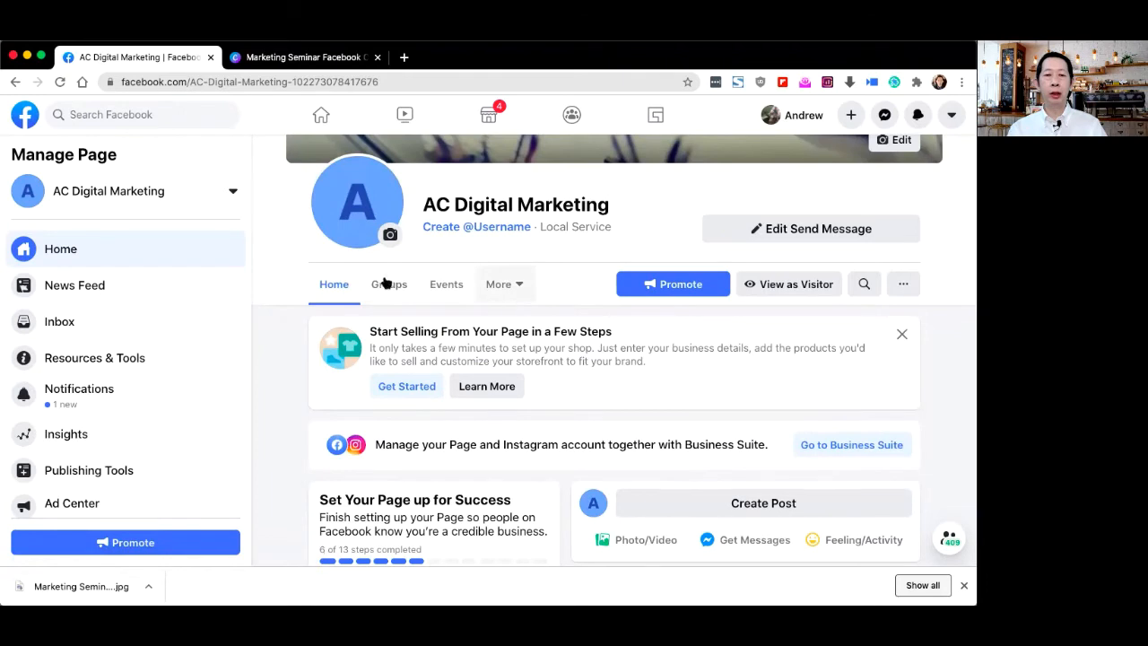
- Open the page's tab settings and turn off the Groups, Events and Reviews tabs
click(523, 287)
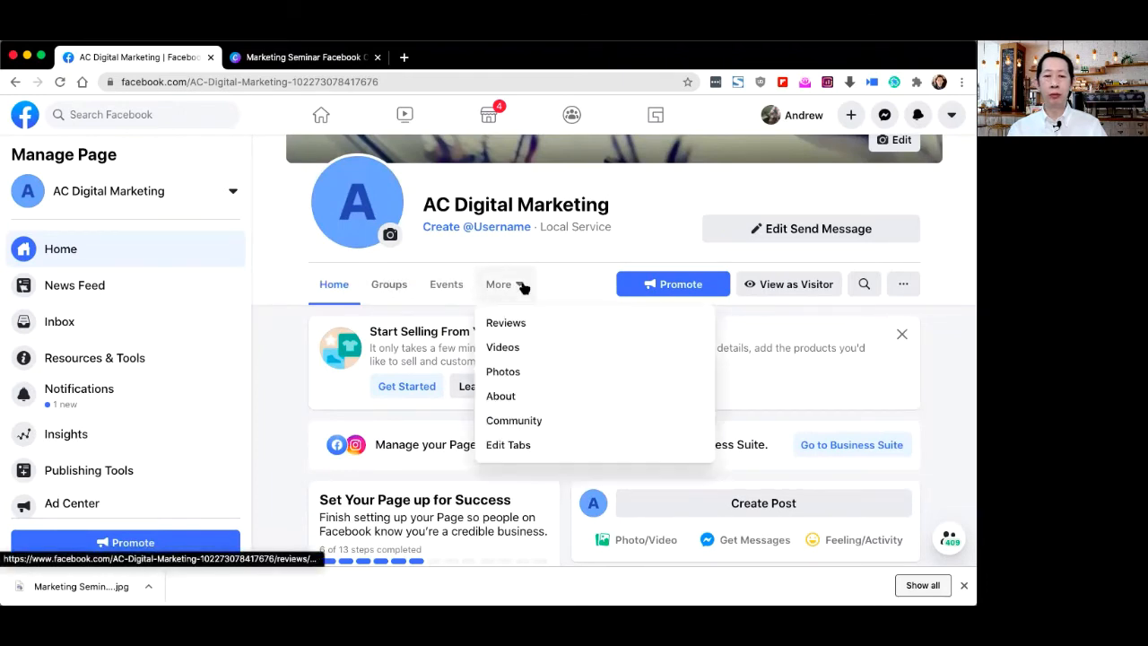
click(513, 444)
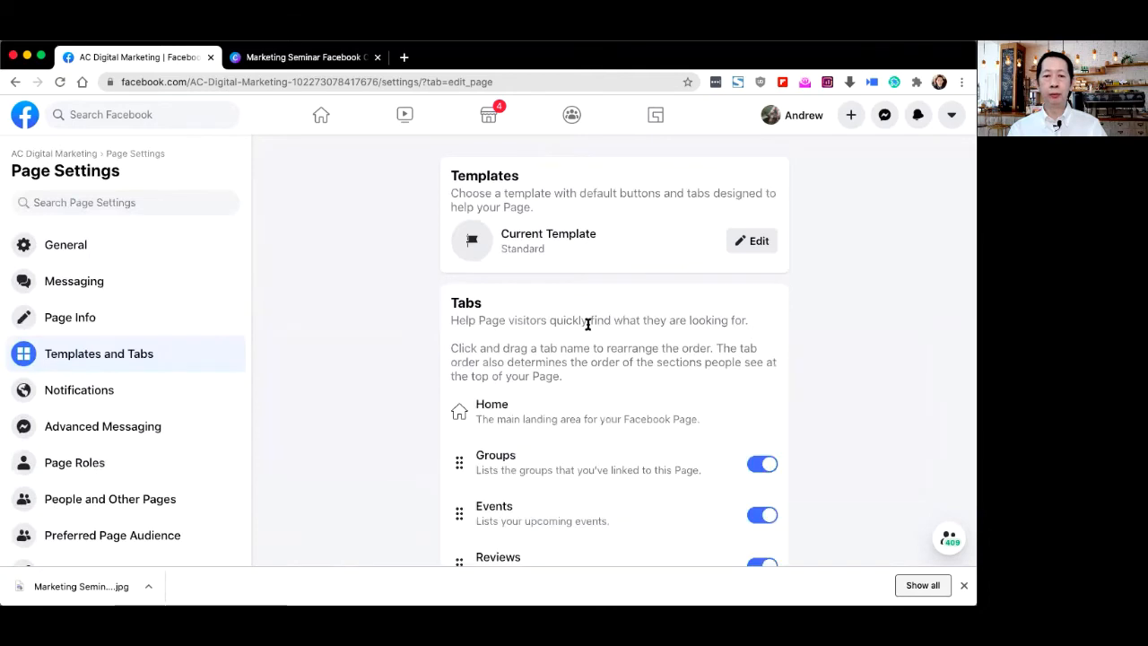
scroll(587, 322, down, 5)
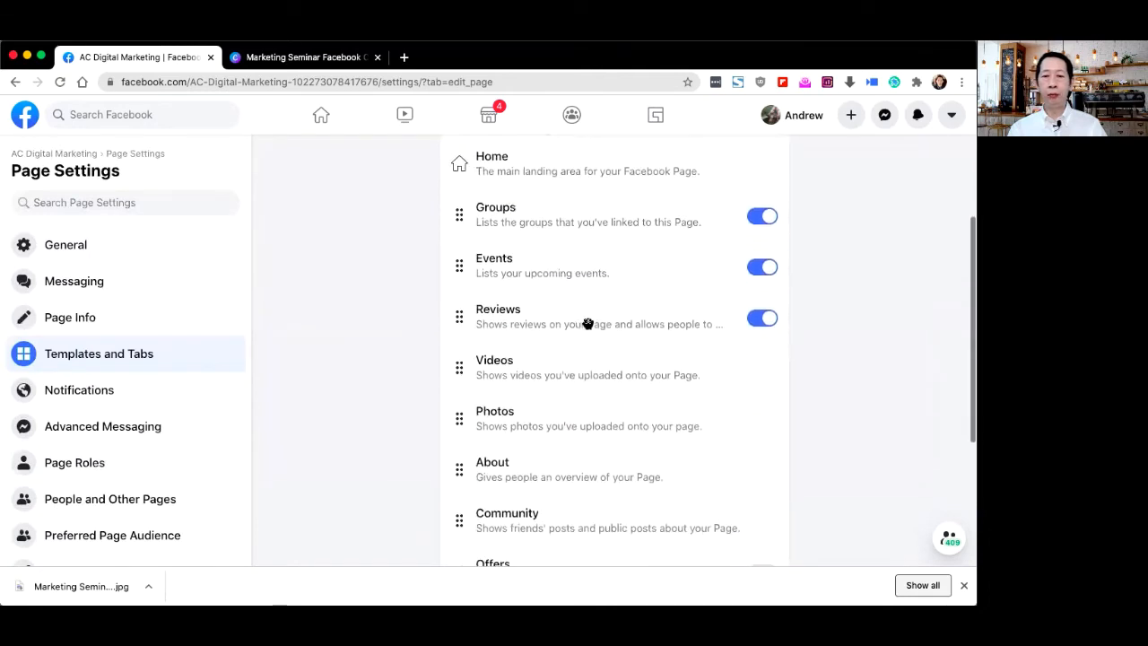
click(758, 217)
click(760, 266)
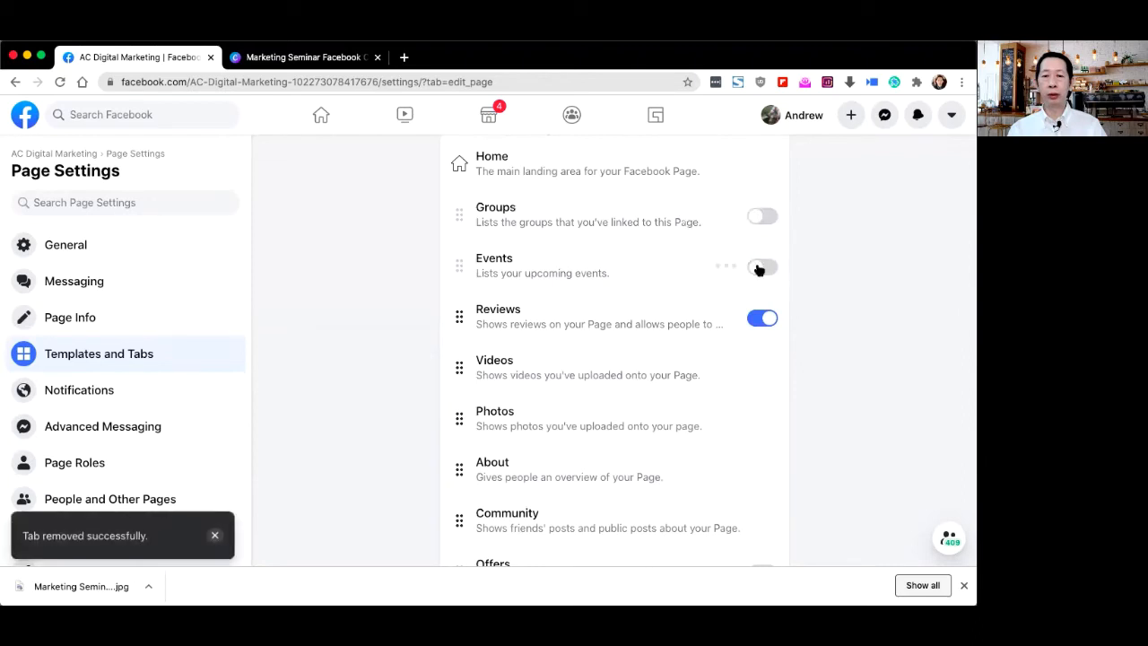
click(759, 320)
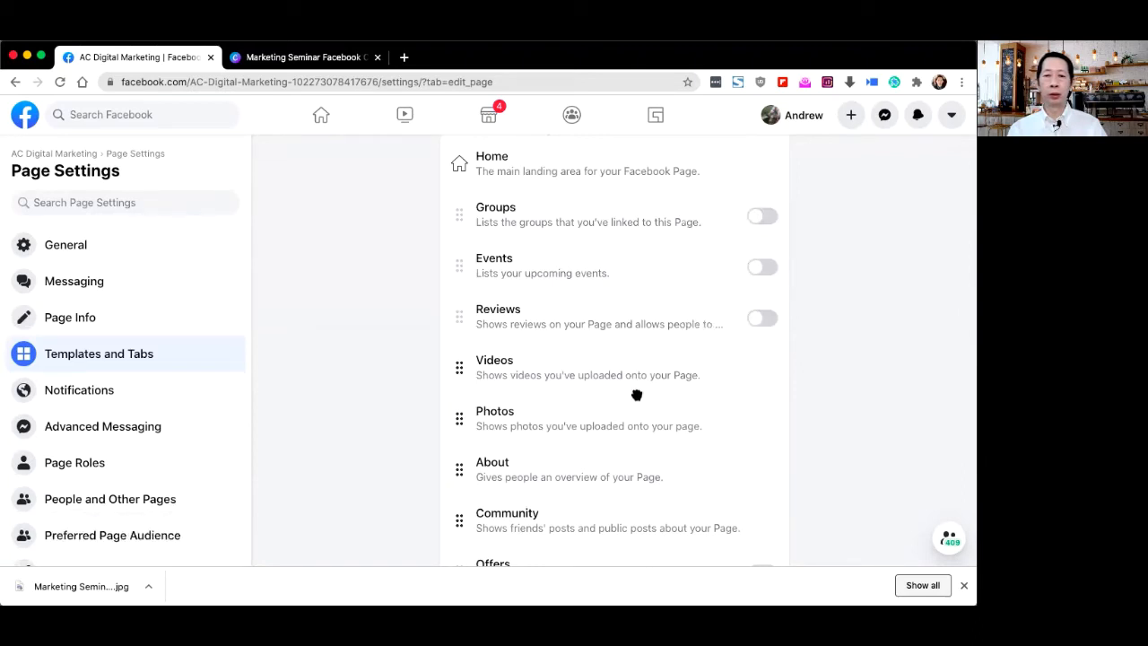
- Reorder the page's tabs so About, Photos and Videos follow directly after Home
scroll(636, 395, up, 1)
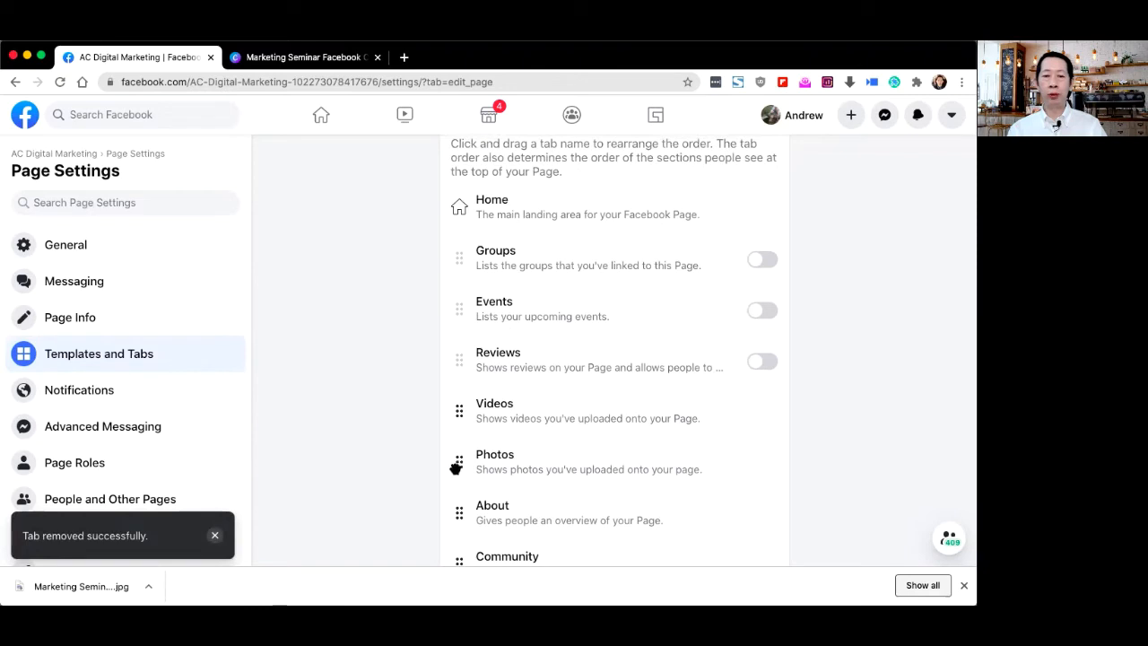
drag(459, 519, 456, 266)
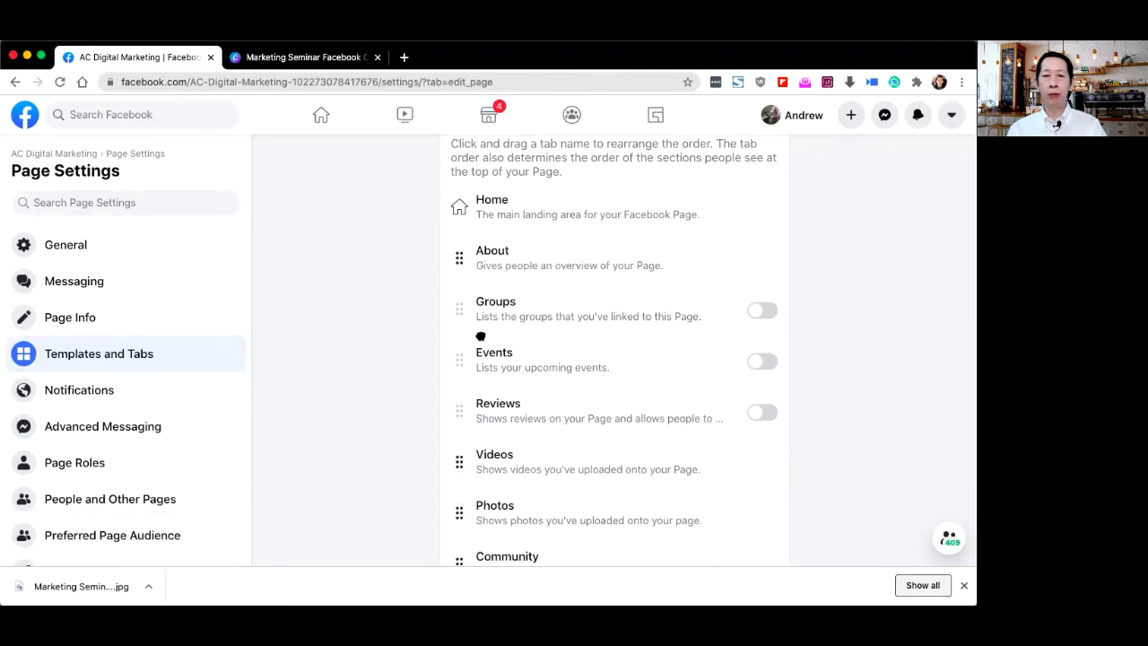
drag(480, 336, 513, 373)
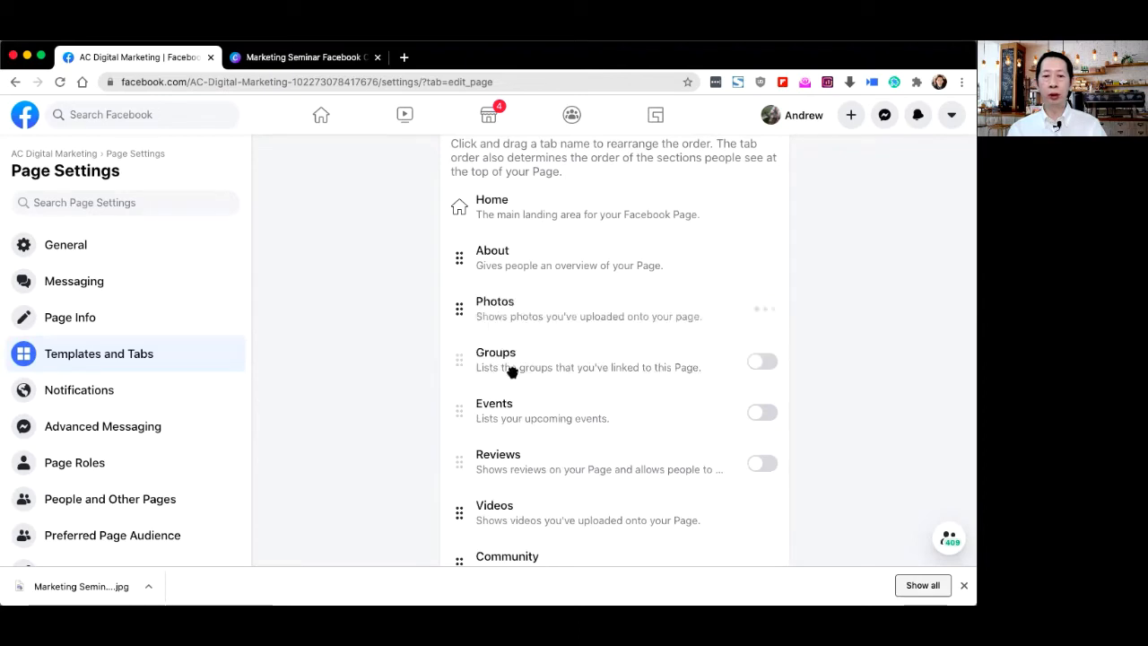
scroll(488, 513, down, 2)
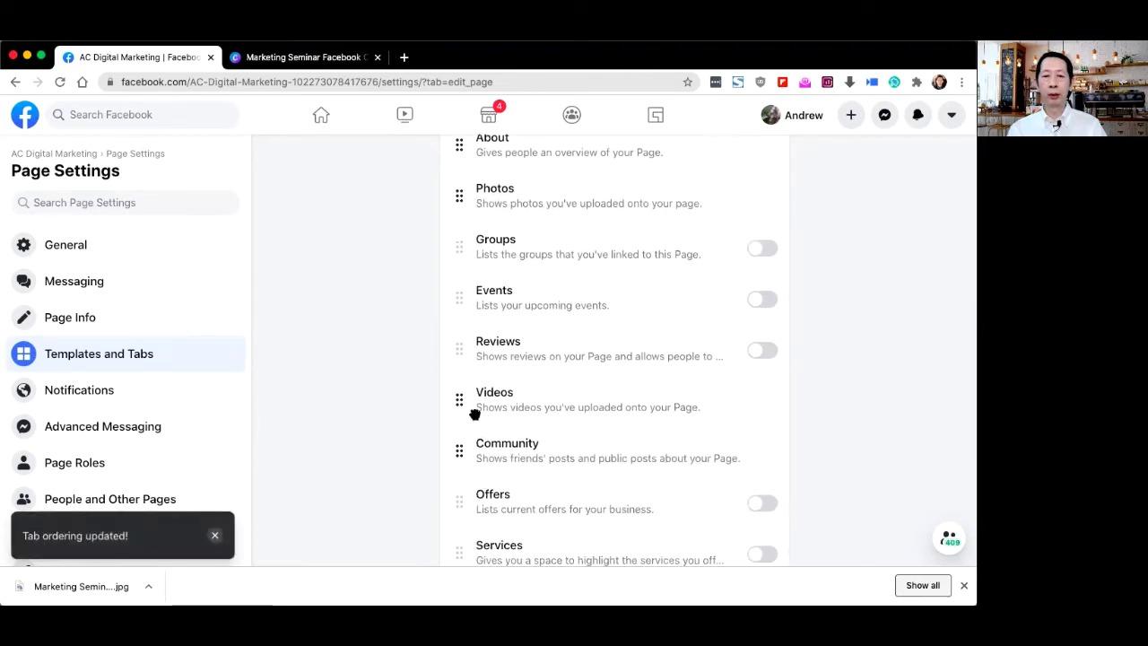
drag(469, 253, 529, 305)
scroll(528, 305, down, 3)
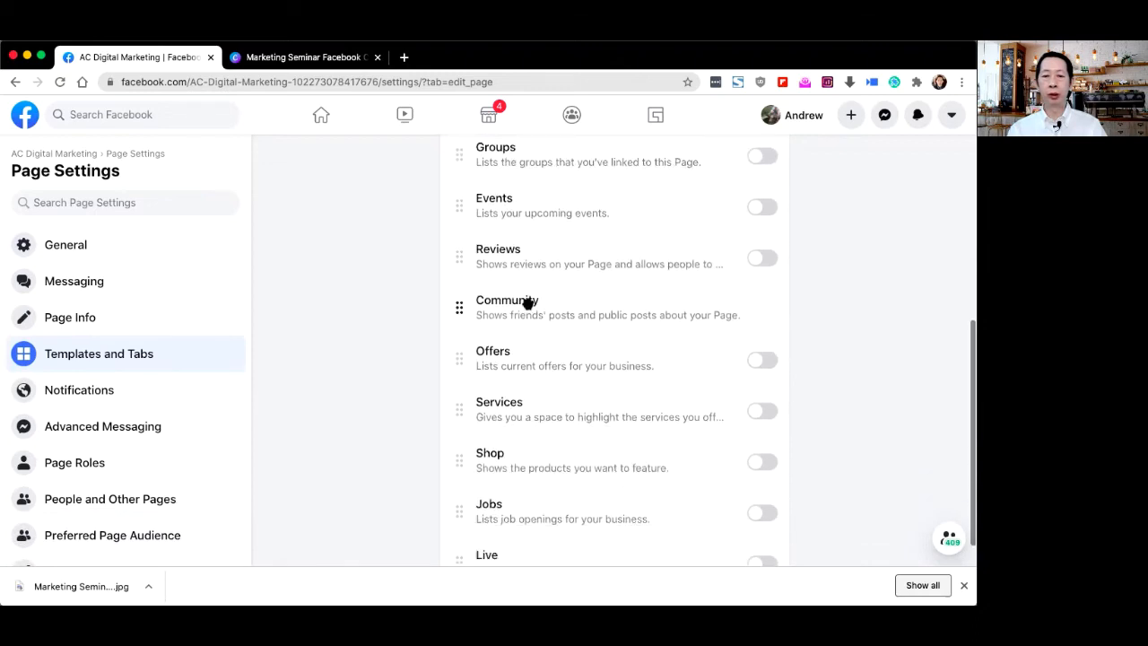
- Move the Services tab directly below Home and the About tab below Videos
scroll(528, 305, up, 1)
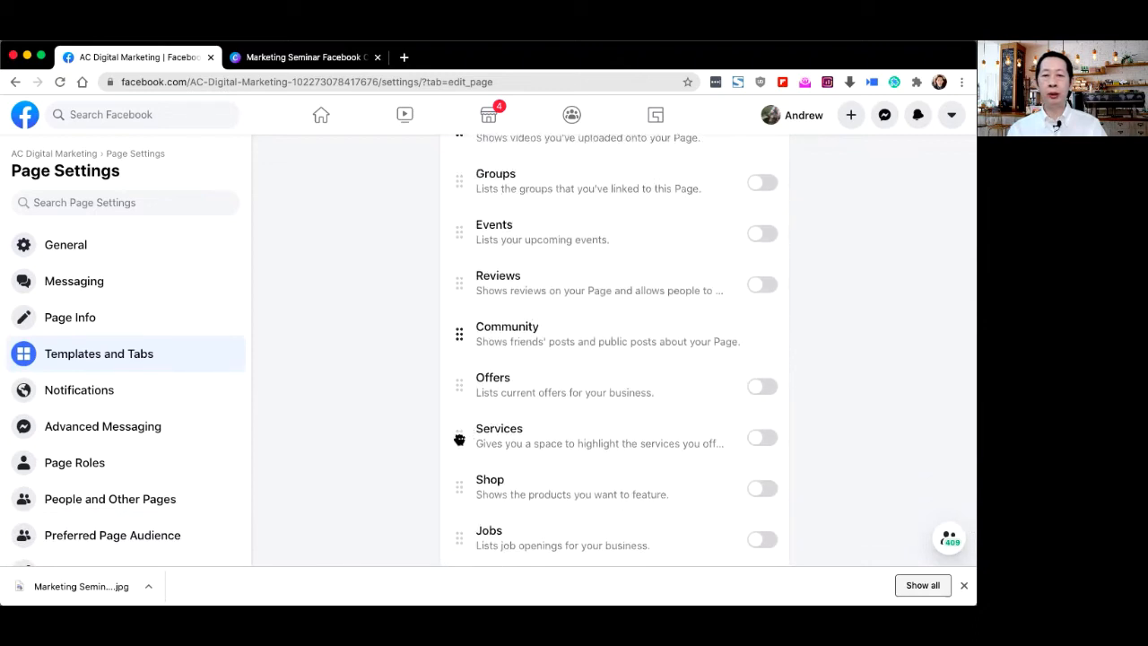
drag(460, 439, 463, 178)
scroll(475, 290, up, 4)
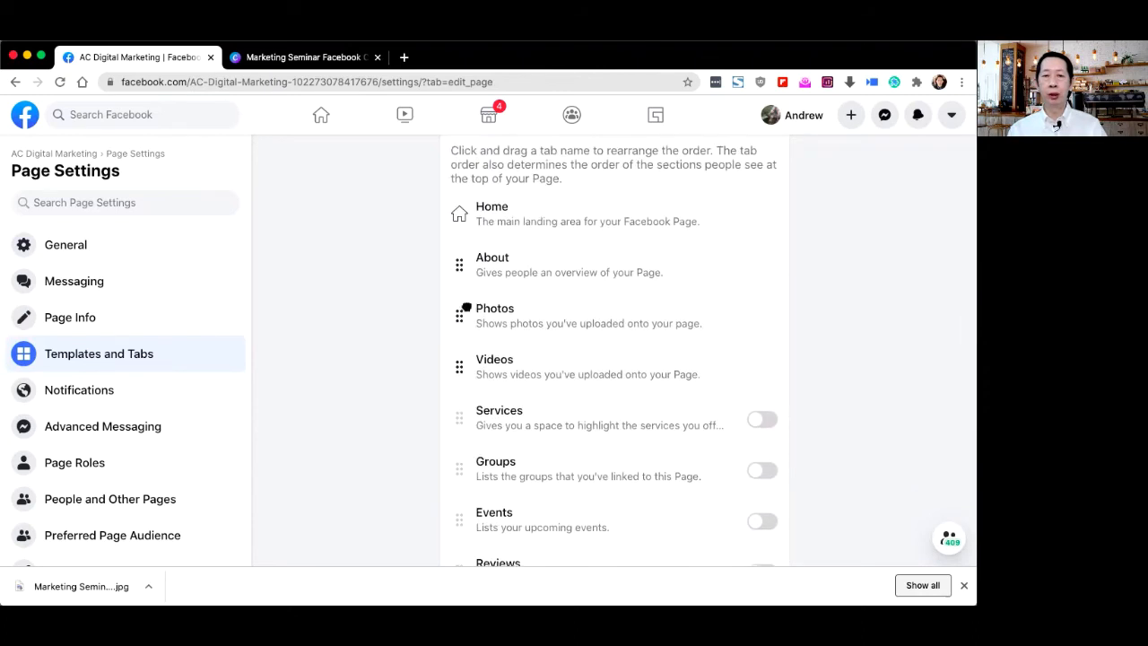
drag(466, 308, 468, 269)
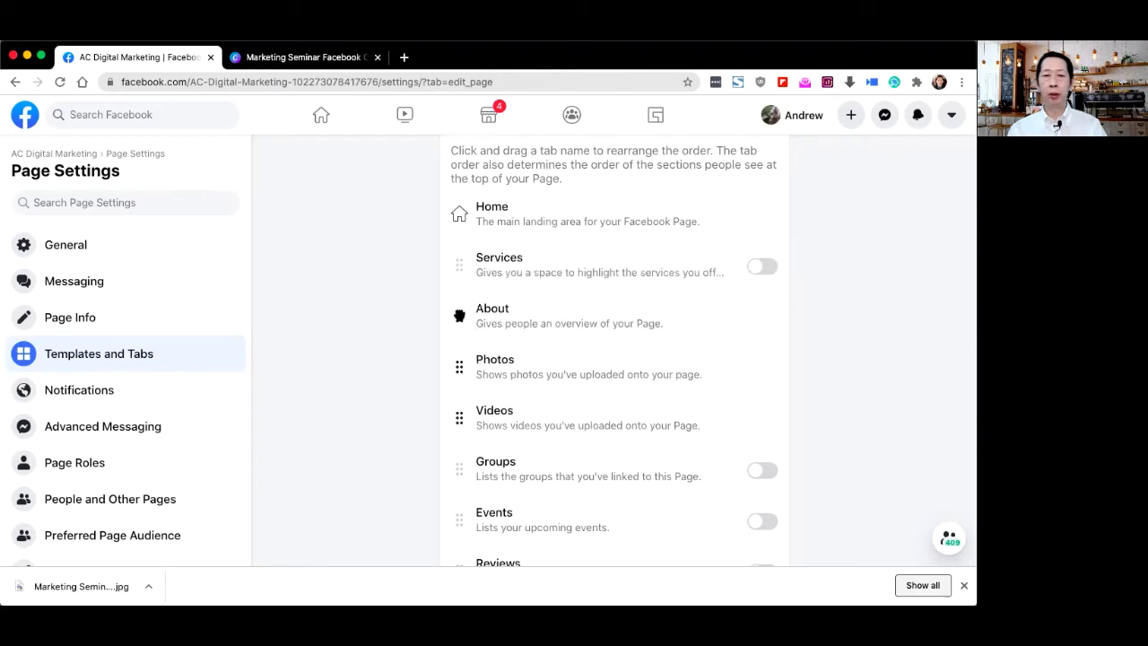
drag(459, 315, 472, 413)
scroll(472, 413, down, 1)
scroll(472, 413, up, 1)
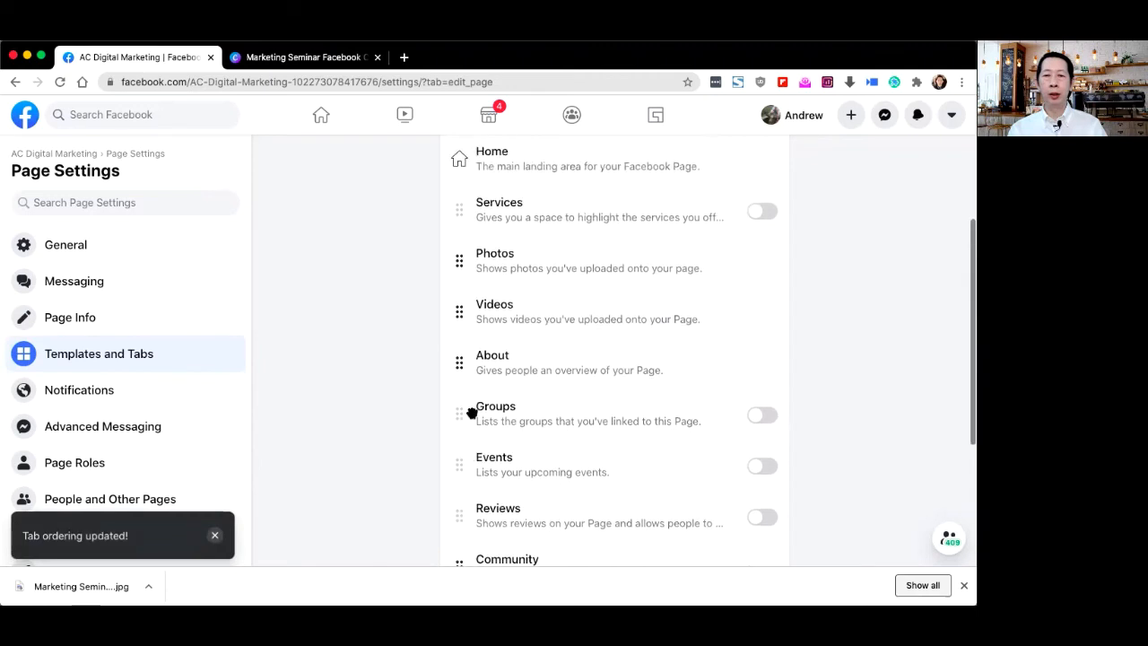
- Turn the Services tab on and back off, and move the Shop tab directly below Services
click(764, 215)
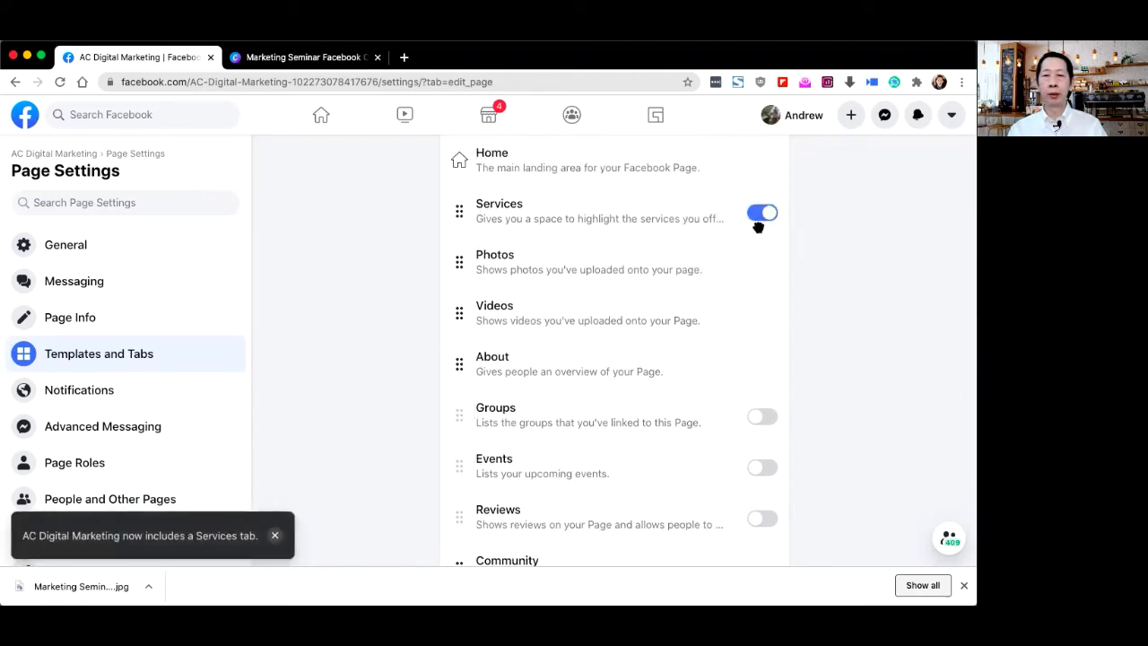
click(761, 215)
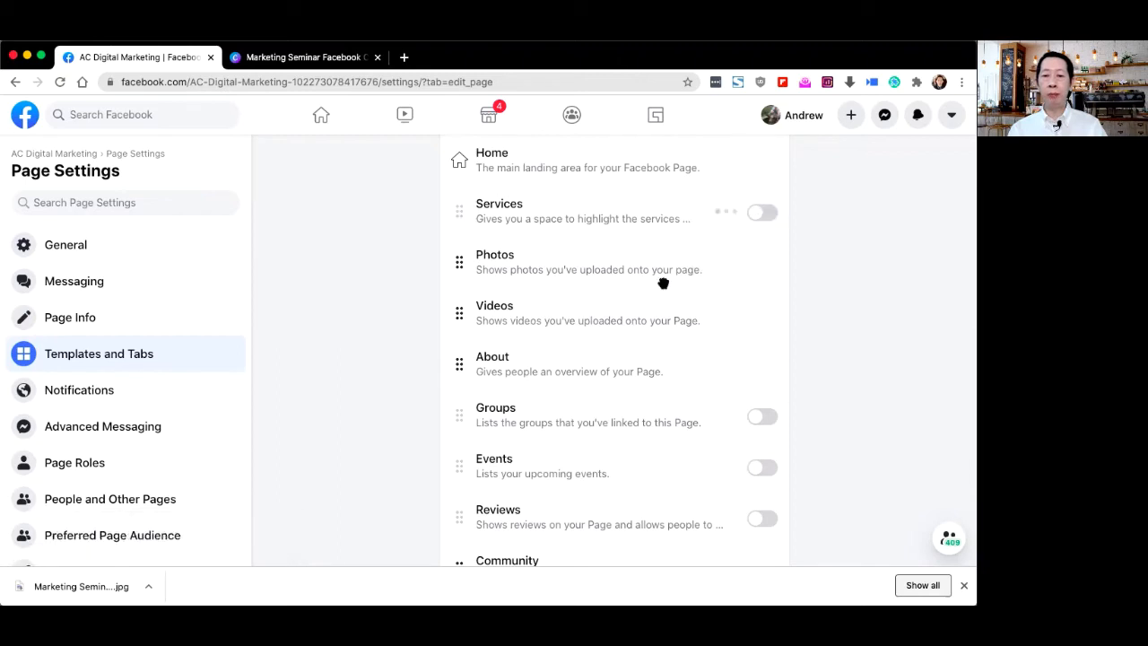
scroll(615, 375, down, 2)
scroll(615, 375, down, 1)
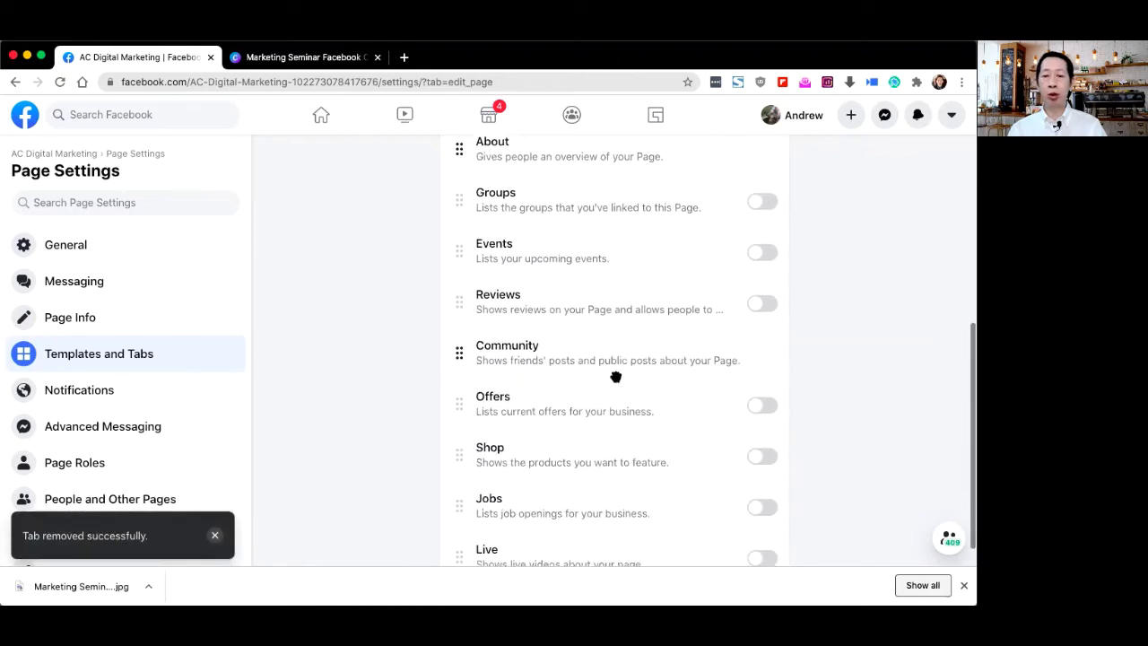
drag(459, 458, 470, 208)
scroll(466, 281, up, 3)
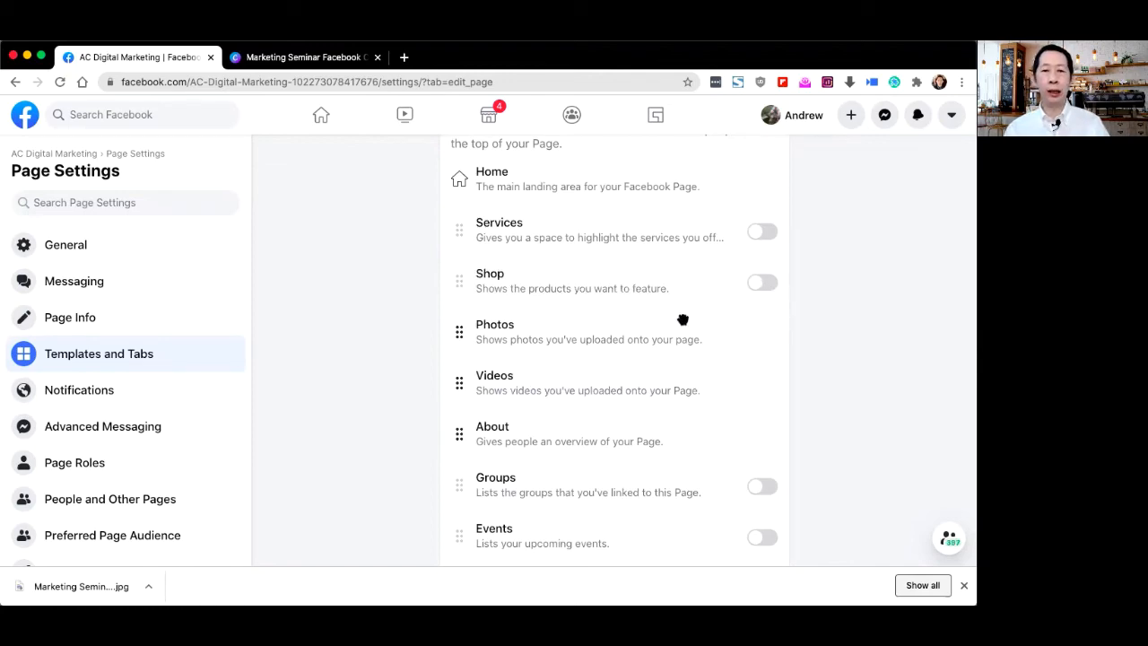
- Look over the full tab list, return to the AC Digital Marketing page, and check its visible and additional tabs
scroll(681, 321, up, 3)
scroll(681, 321, down, 6)
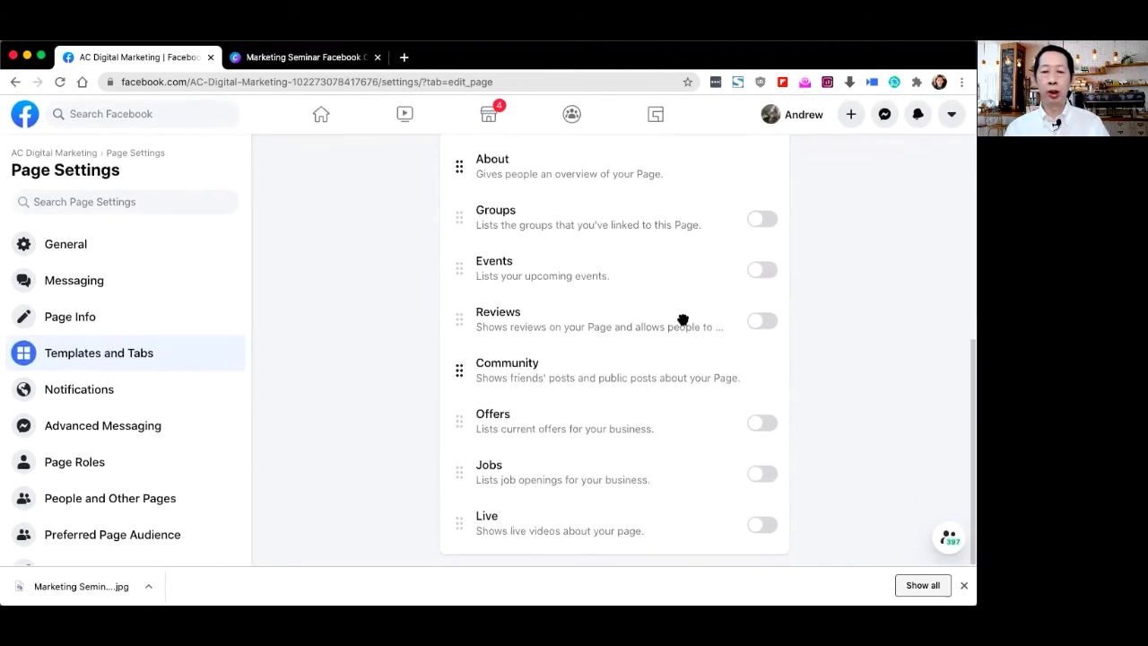
scroll(682, 320, up, 5)
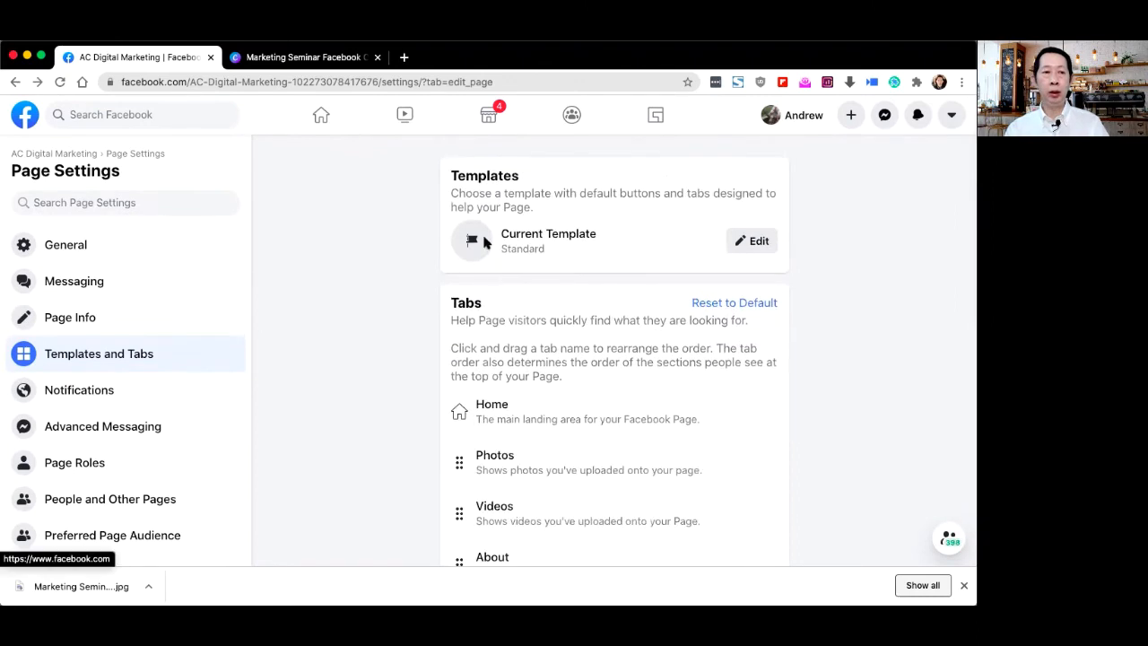
click(65, 153)
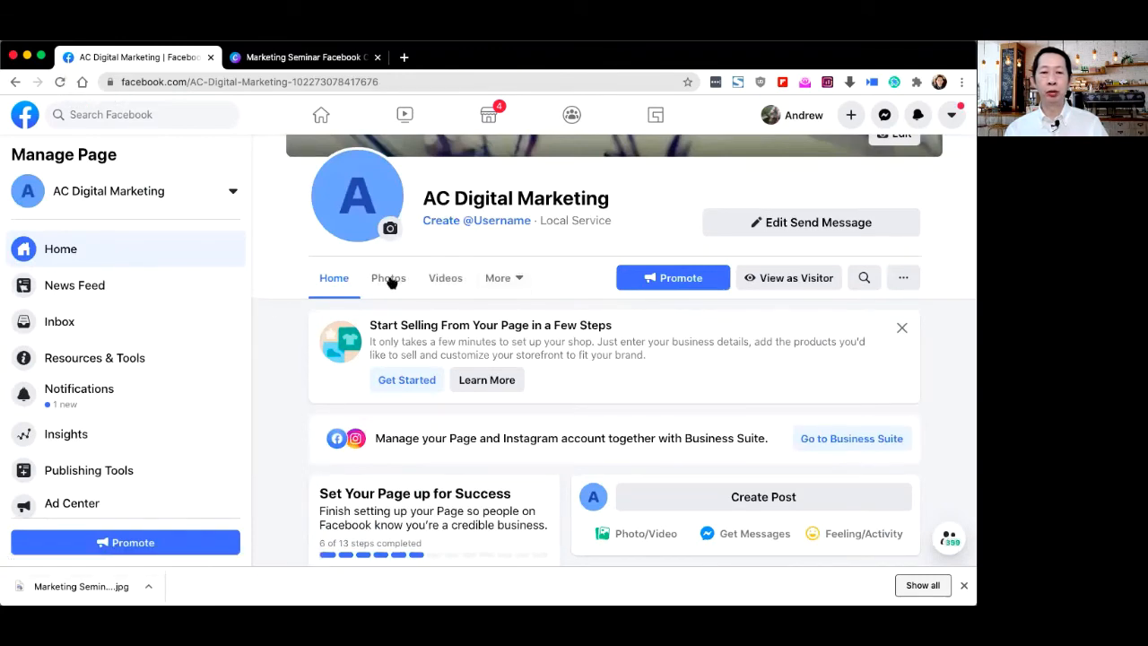
click(522, 280)
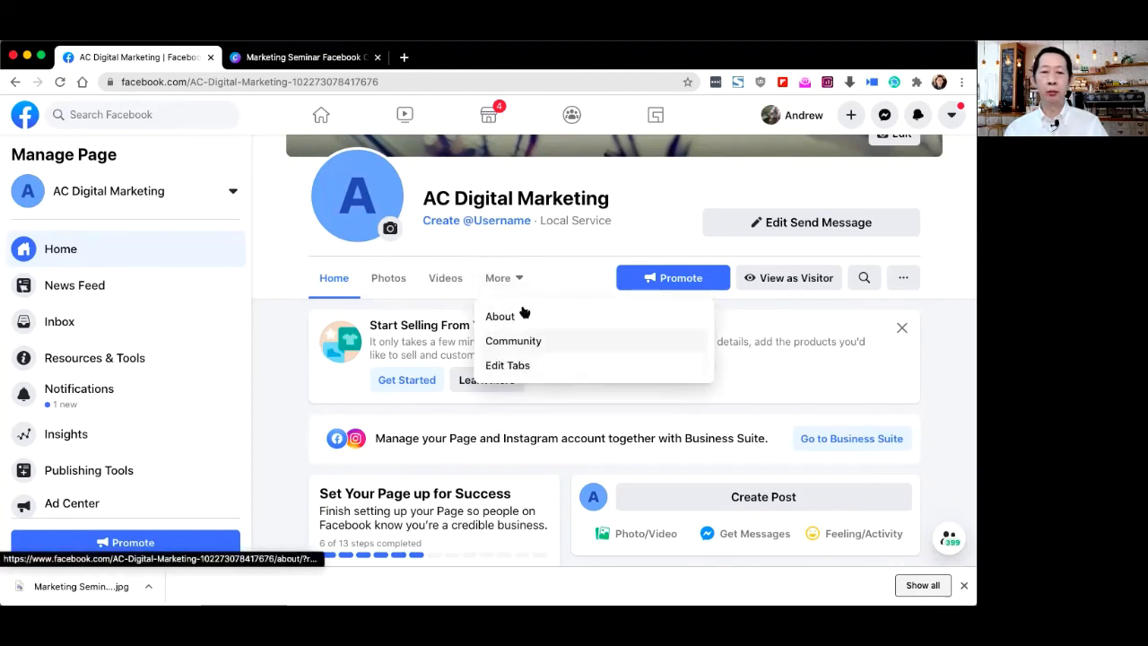
click(284, 360)
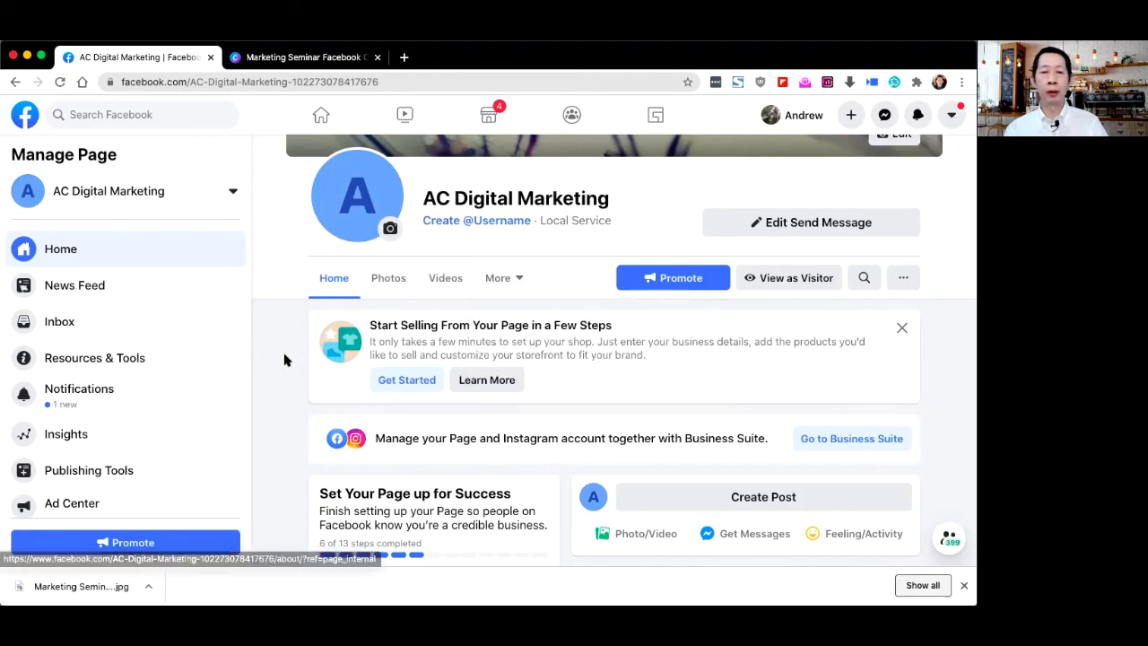
scroll(283, 359, up, 2)
scroll(283, 360, down, 1)
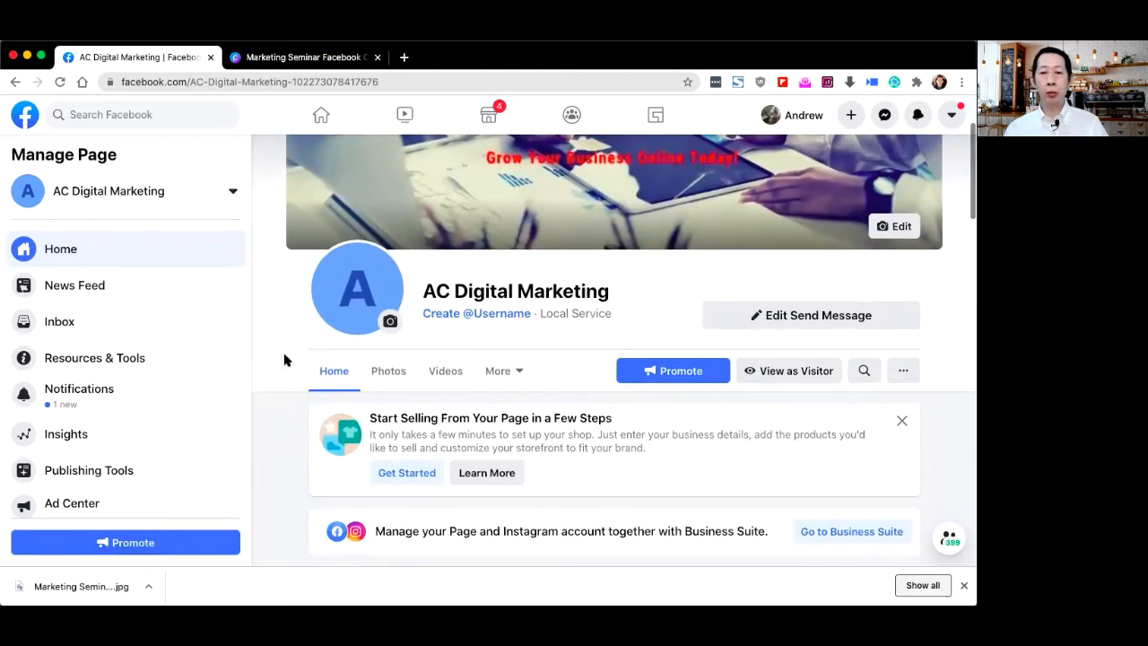
- Open the page username creation form, examine its username field, and cancel without creating one
click(483, 314)
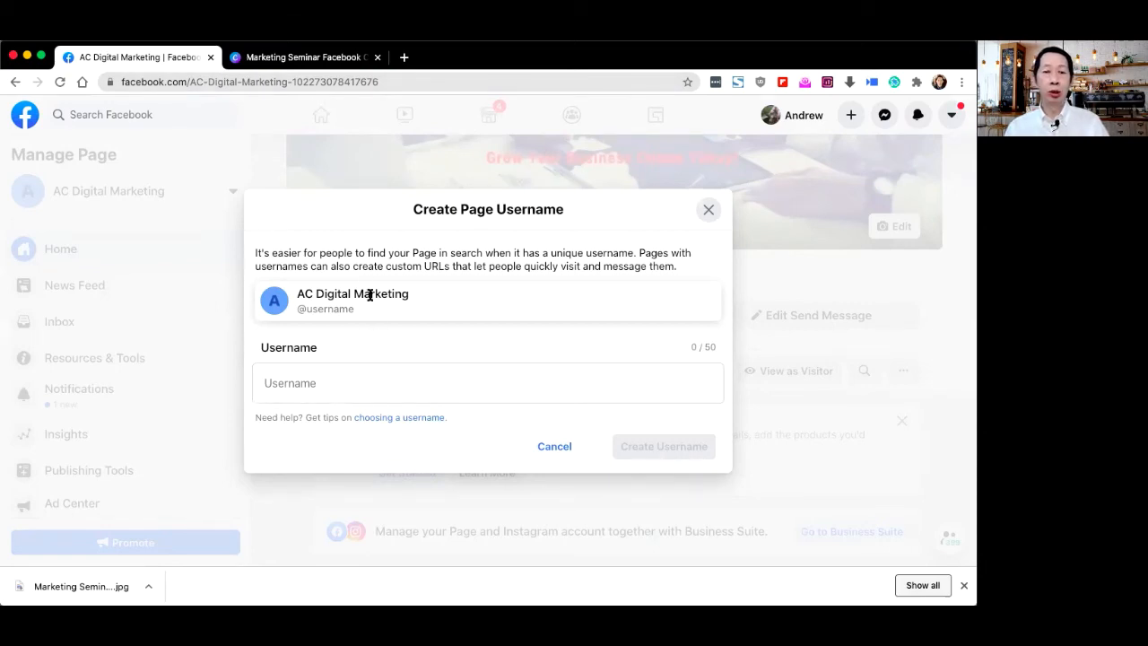
click(324, 389)
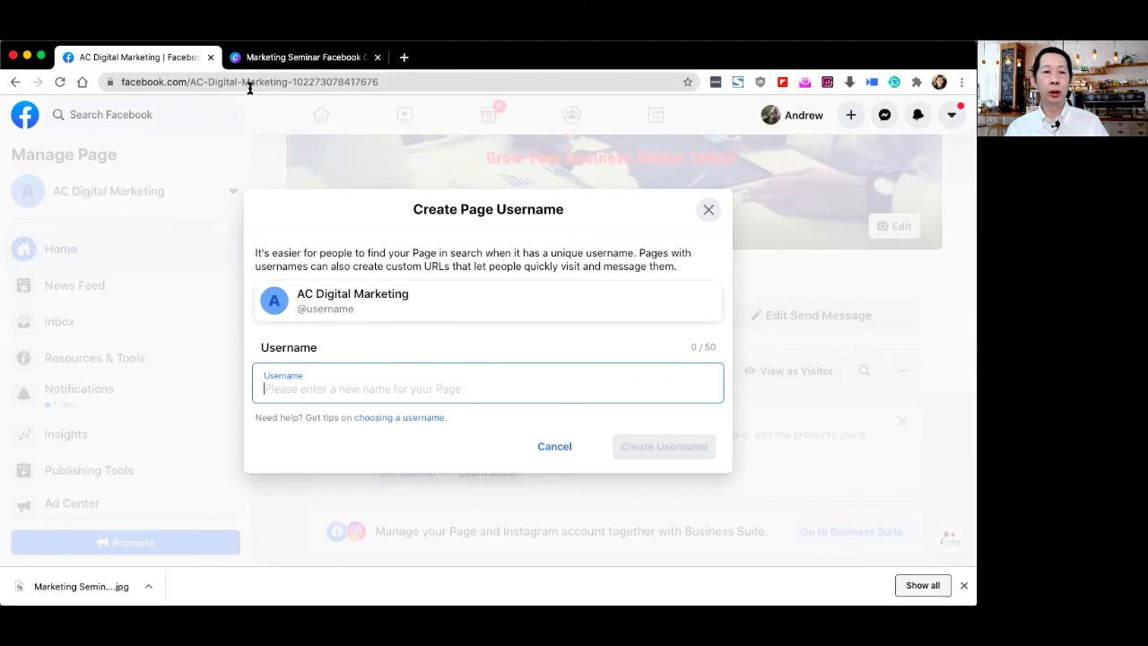
click(554, 447)
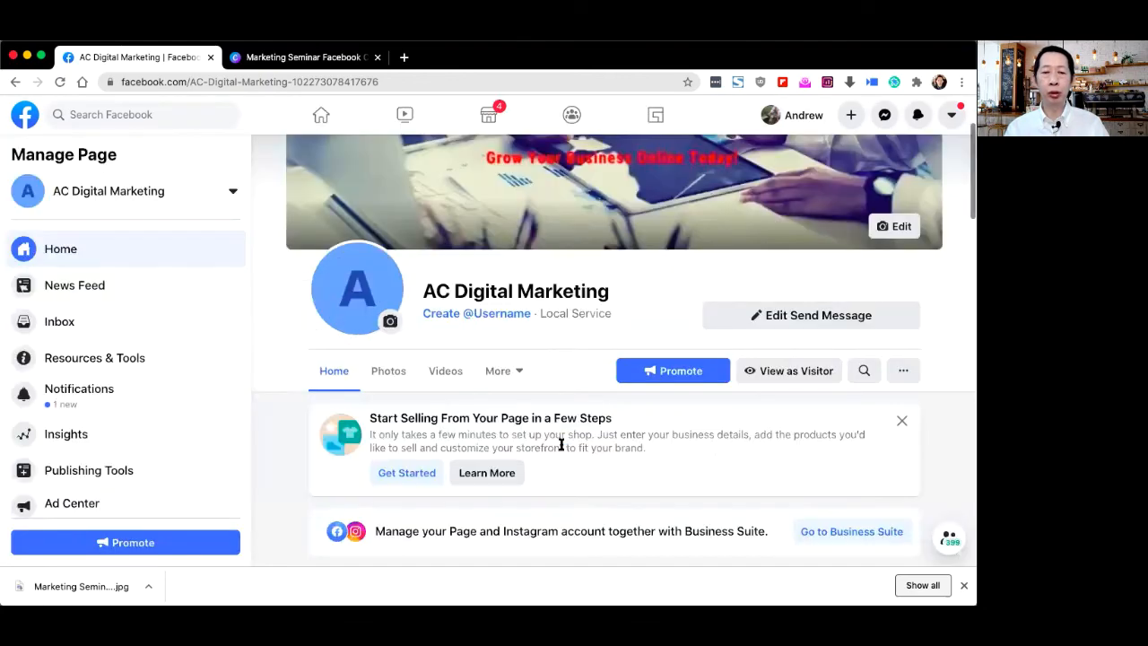
- Review the Set Your Page up for Success checklist and the post creation options on the page's home
scroll(554, 402, down, 3)
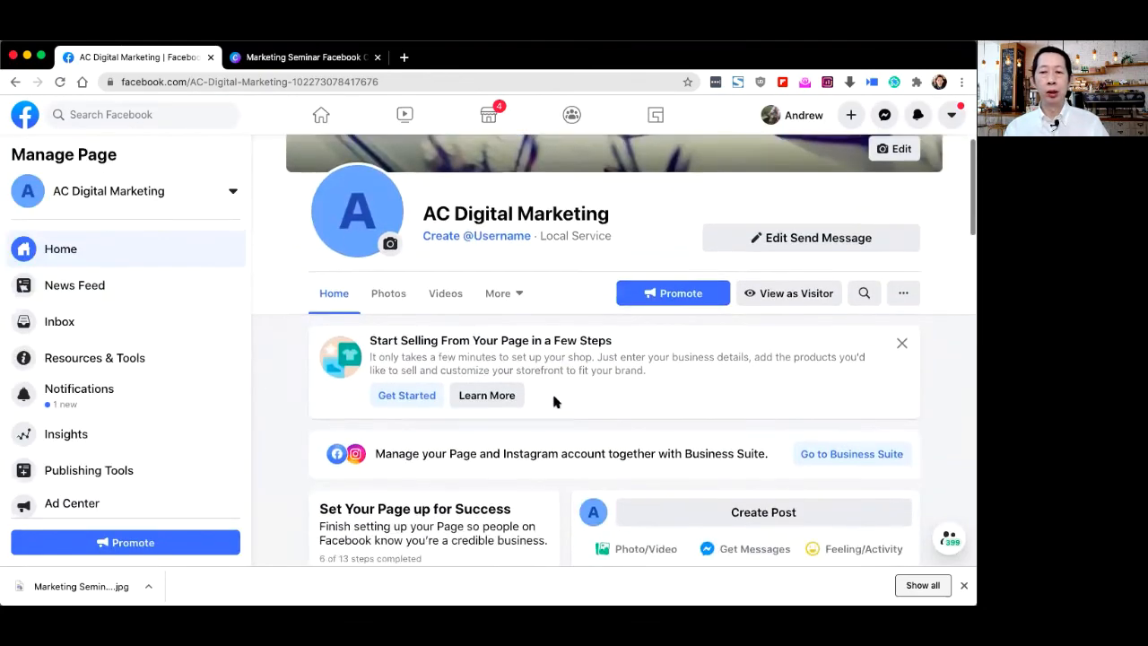
scroll(554, 401, down, 2)
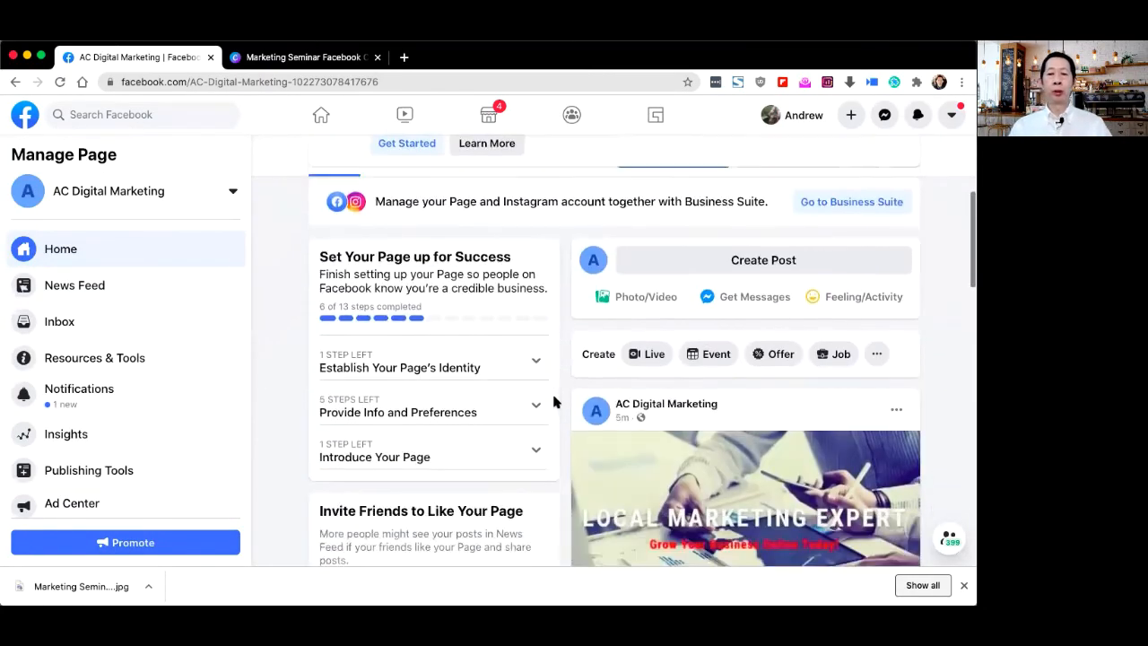